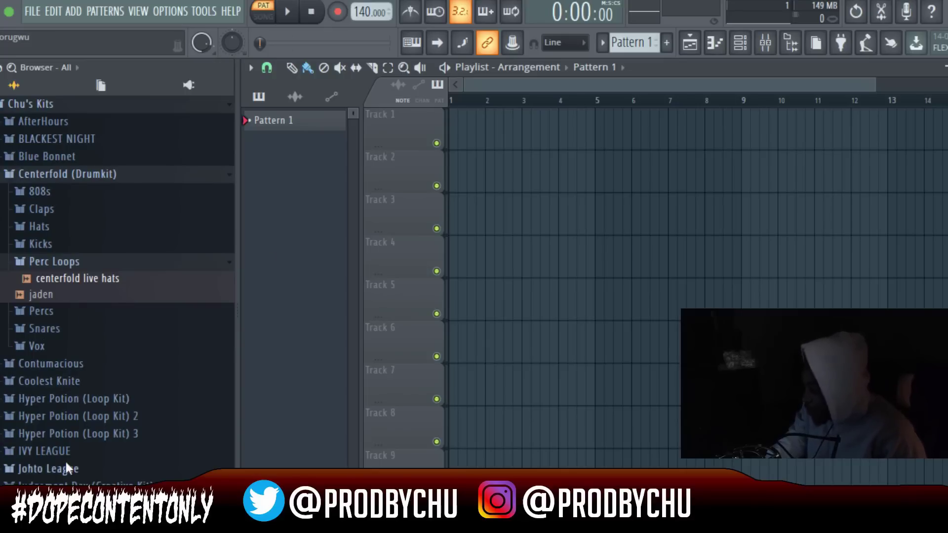
Step: Browse the Shadow Ball kit's Chu folder and audition the Dry and Wet loops in These Crimes of Mine
scroll(70, 464, down, 10)
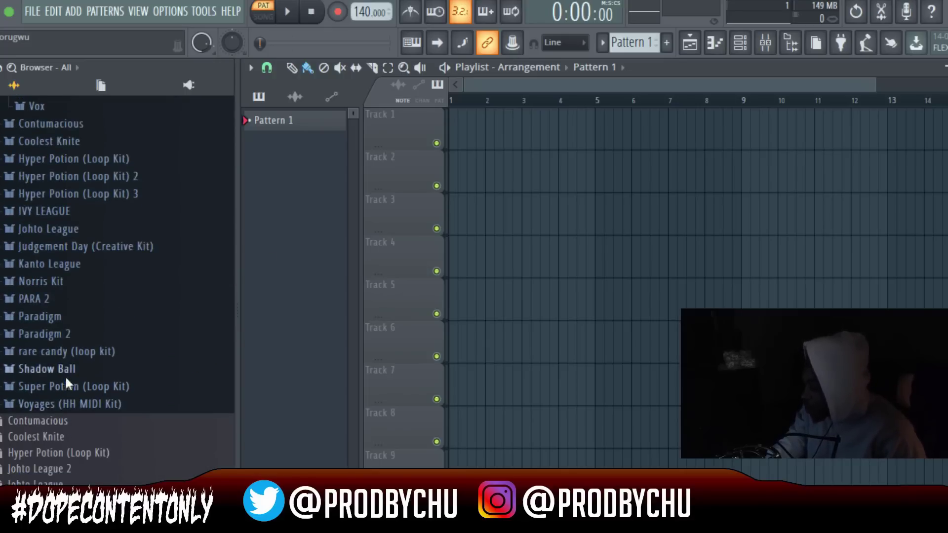
click(61, 369)
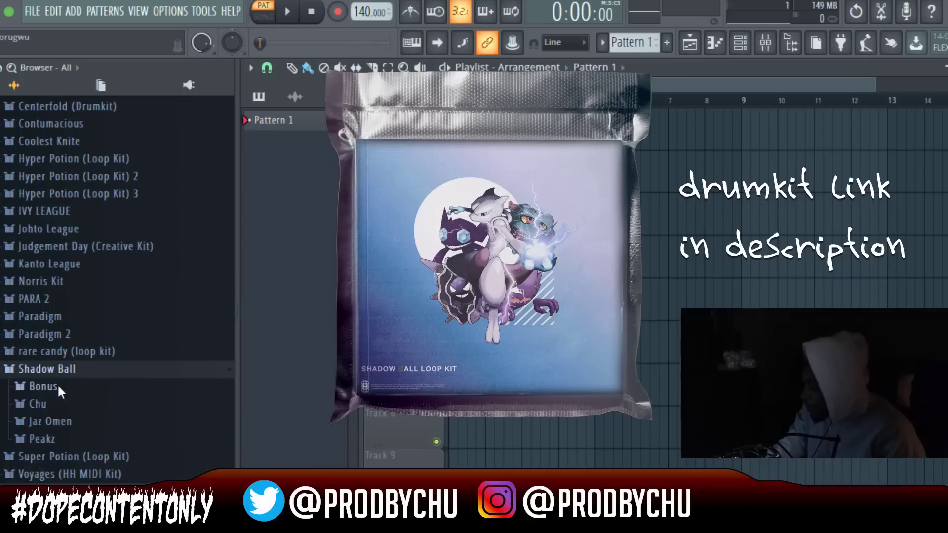
click(57, 387)
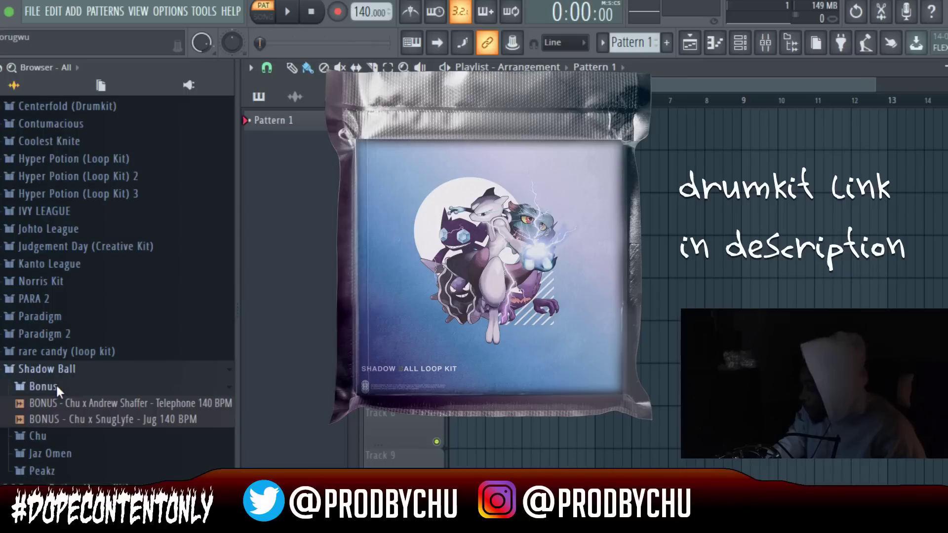
click(43, 438)
scroll(45, 432, down, 15)
scroll(46, 426, up, 15)
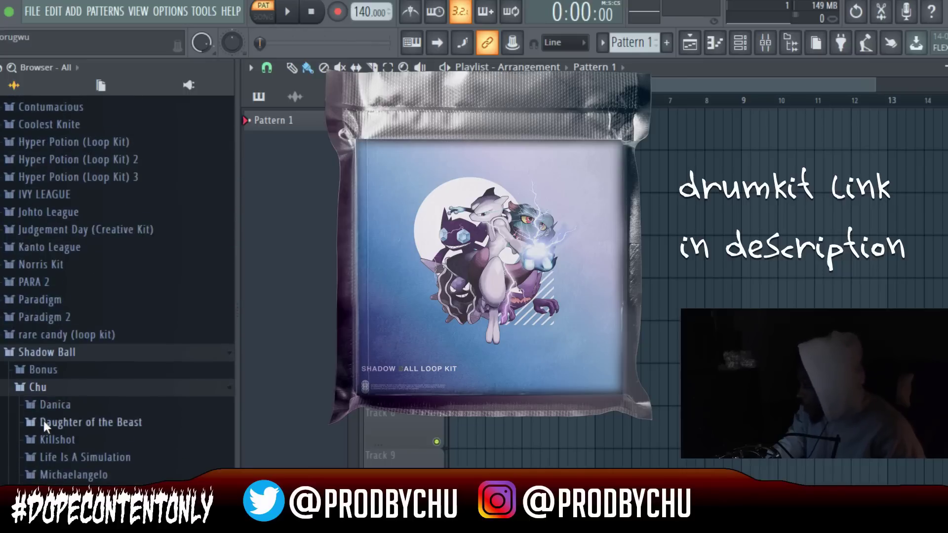
scroll(49, 422, down, 4)
click(91, 421)
click(84, 404)
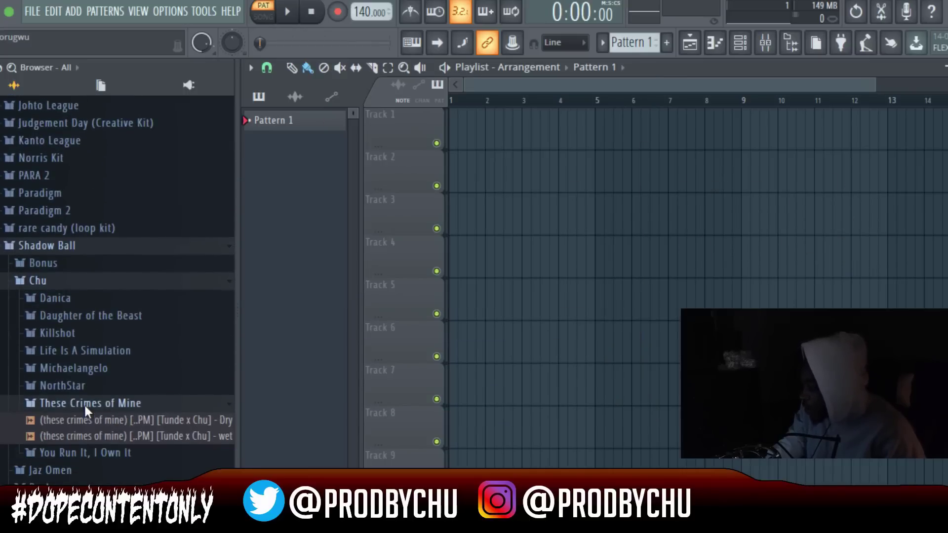
click(71, 419)
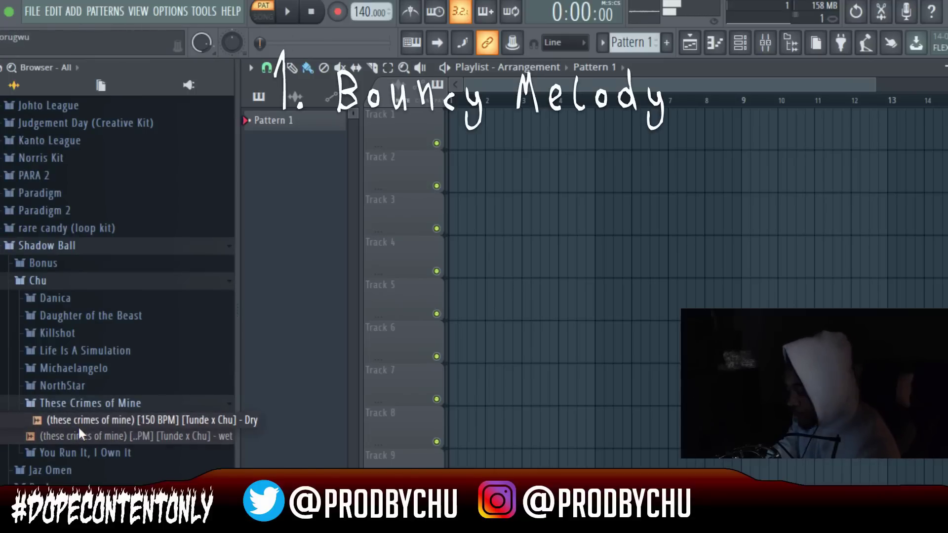
click(82, 435)
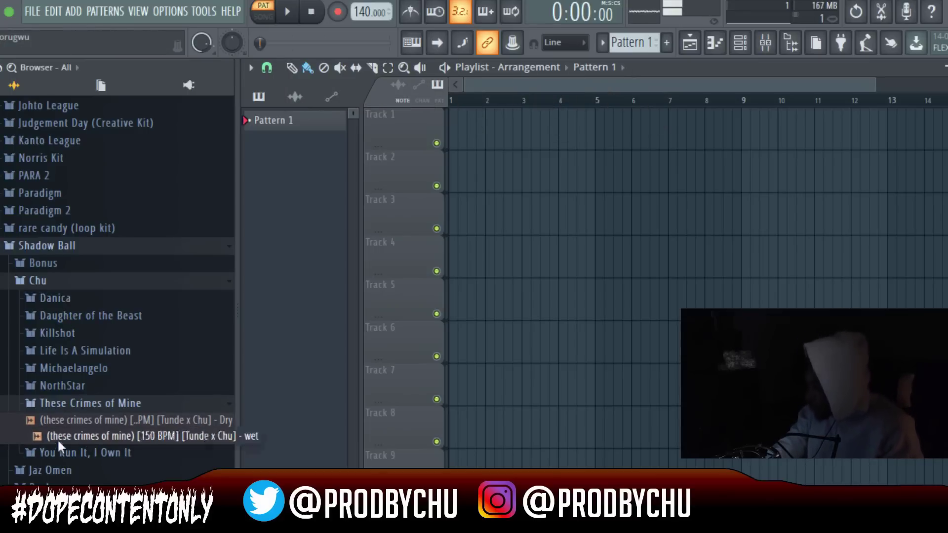
Step: Audition the Life Is A Simulation loops, place the 140 BPM Wet version at the start of Track 1 and play it back
click(71, 348)
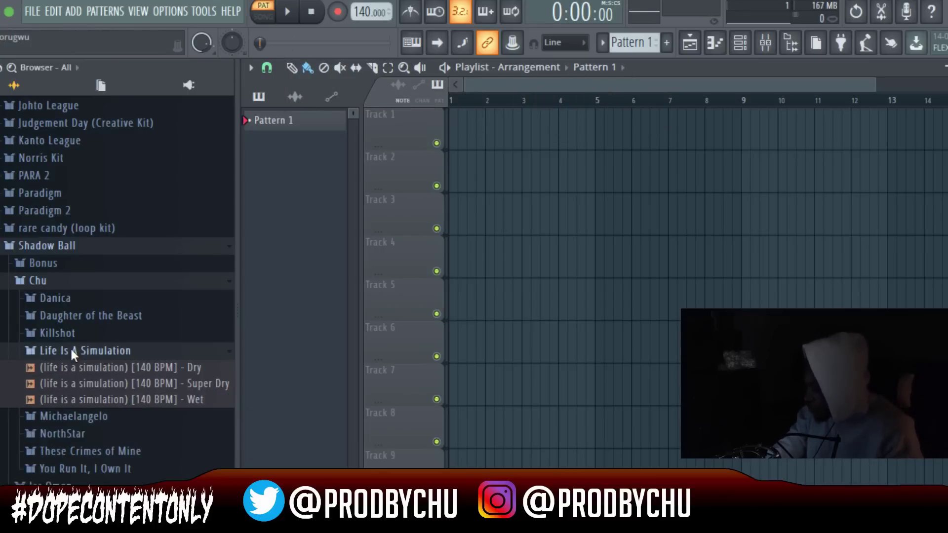
click(77, 368)
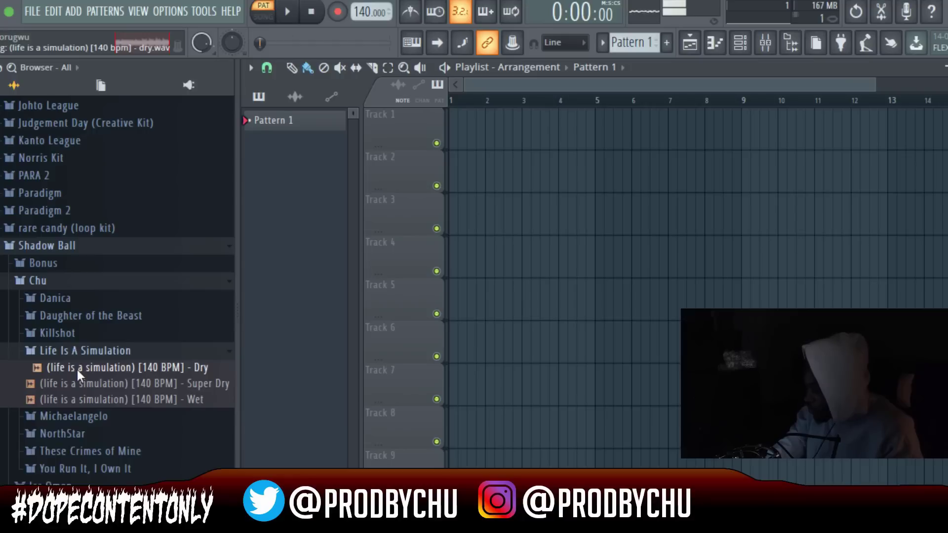
click(92, 396)
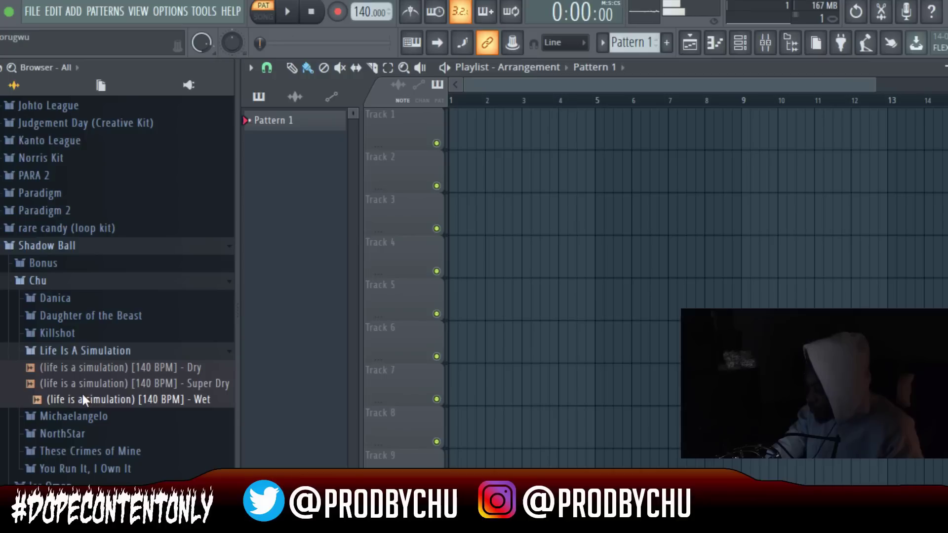
drag(87, 401, 465, 130)
key(space)
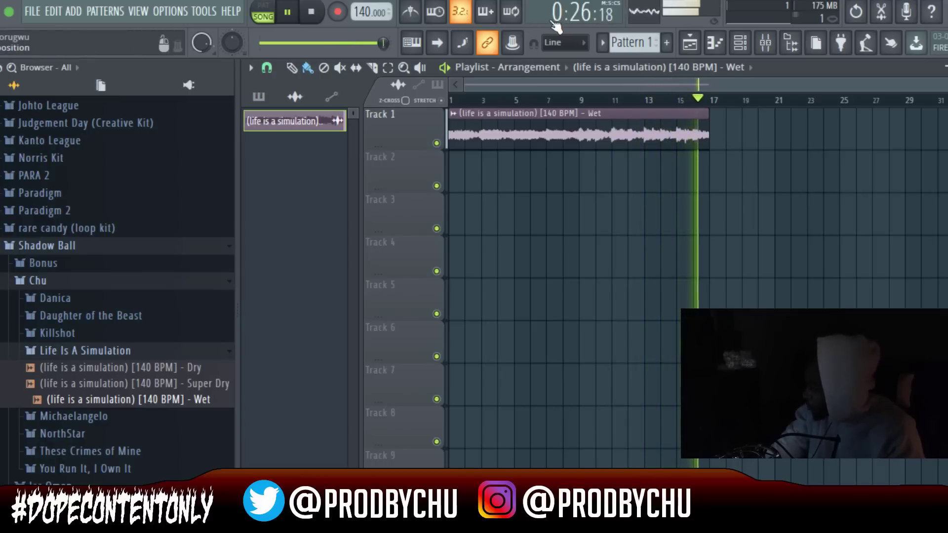
key(space)
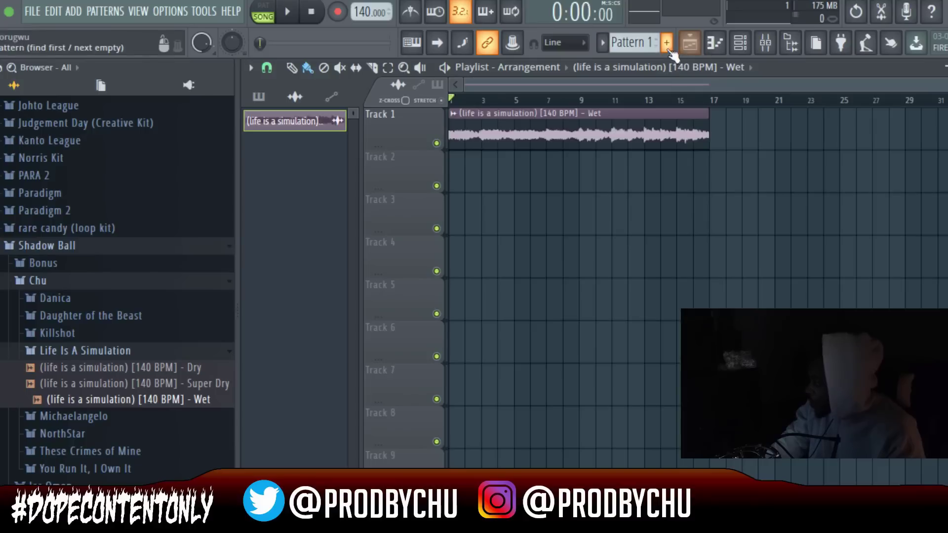
Step: Rename Pattern 1 to "drums"
click(664, 43)
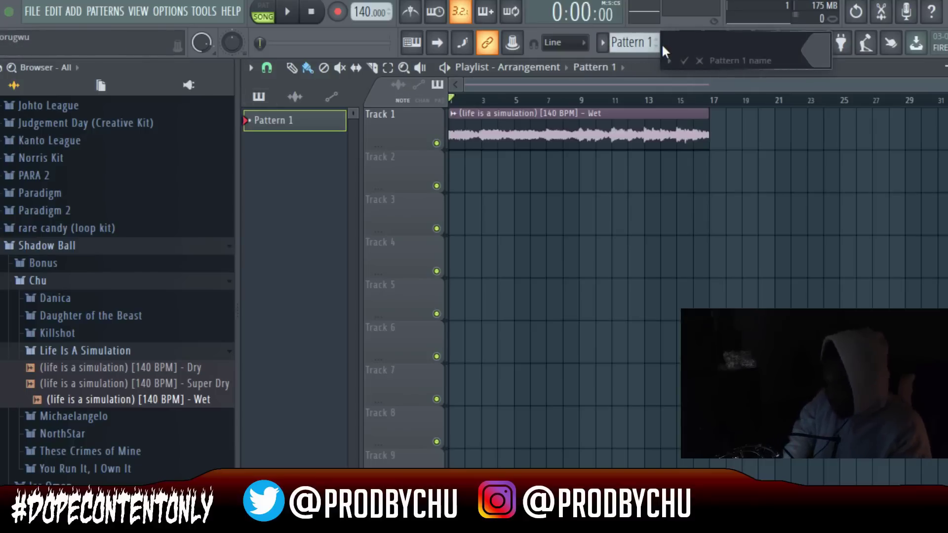
text(drums)
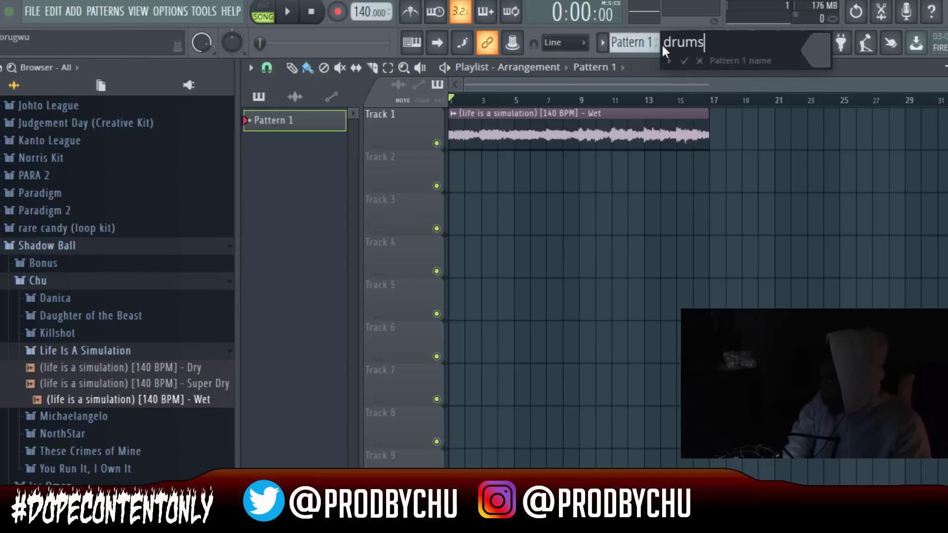
key(Return)
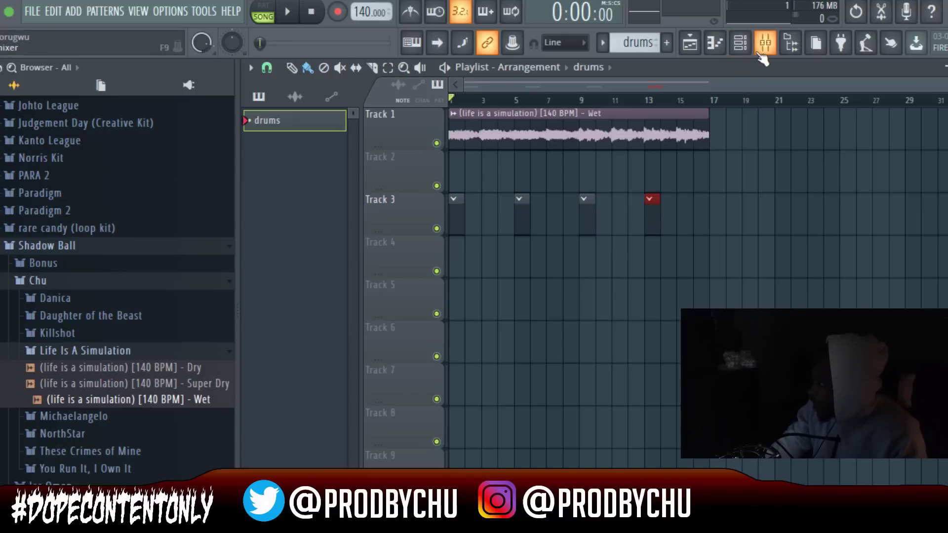
Step: Try to load Pidgey (Clap) from the Johto League kit's Claps folder by sending it to the selected channel
scroll(69, 206, up, 5)
drag(47, 210, 63, 183)
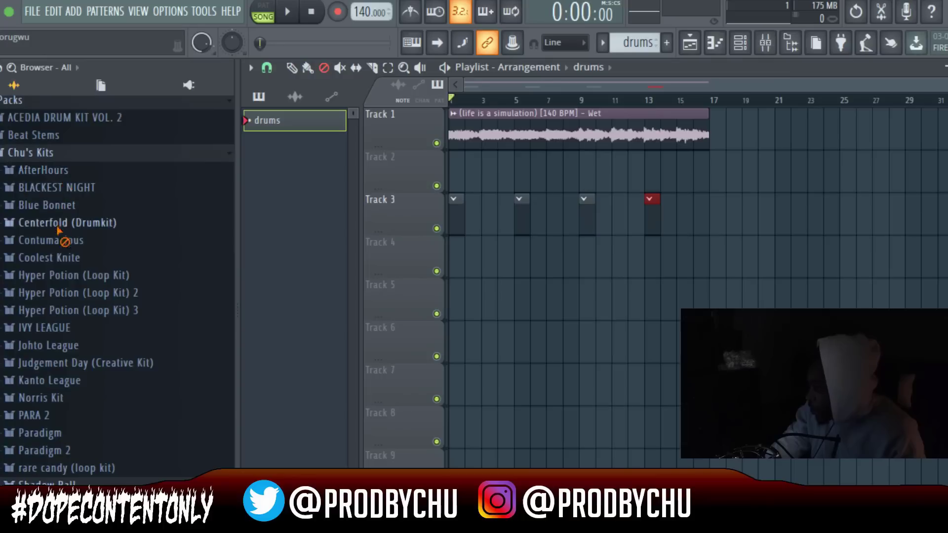
drag(58, 229, 45, 391)
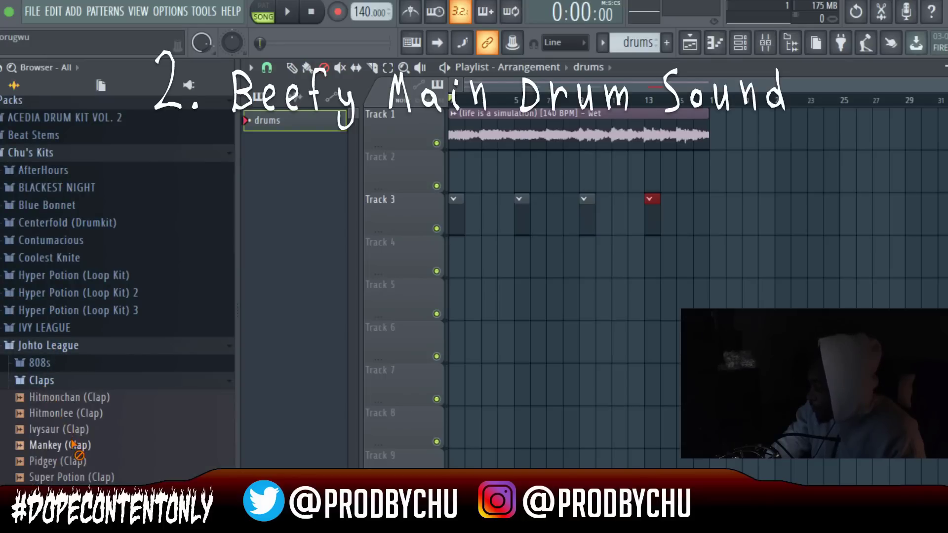
drag(73, 445, 69, 462)
right_click(69, 461)
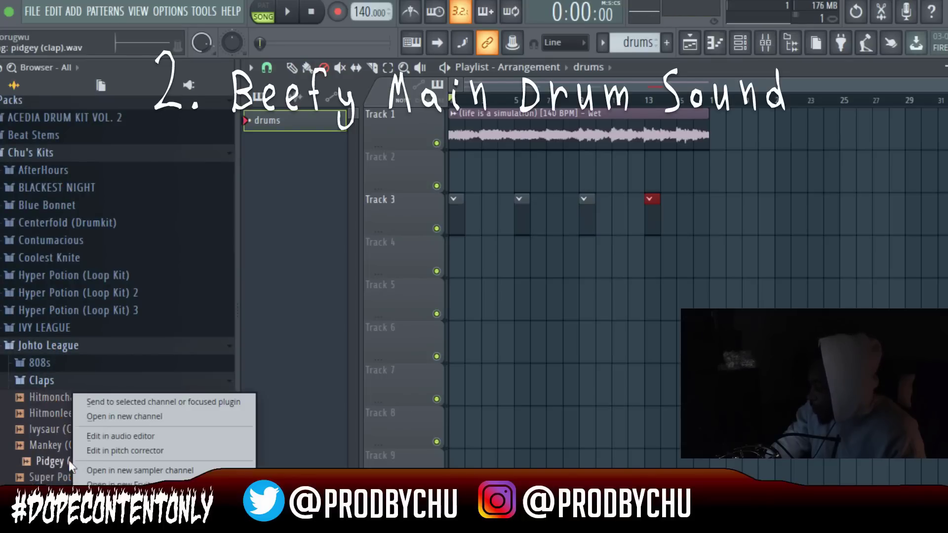
click(124, 404)
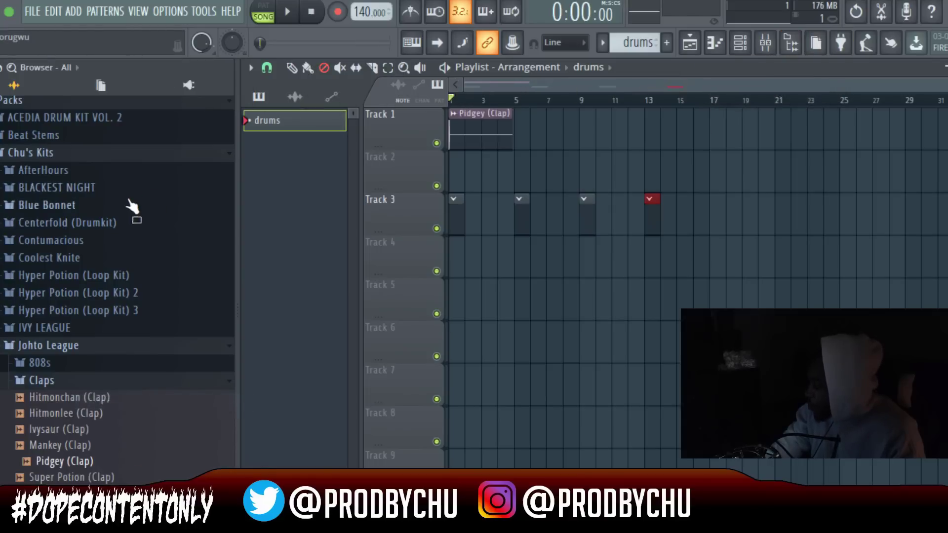
Step: Put the Life Is A Simulation 140 BPM Wet loop back at the start of Track 1 from the recent files
scroll(39, 147, up, 5)
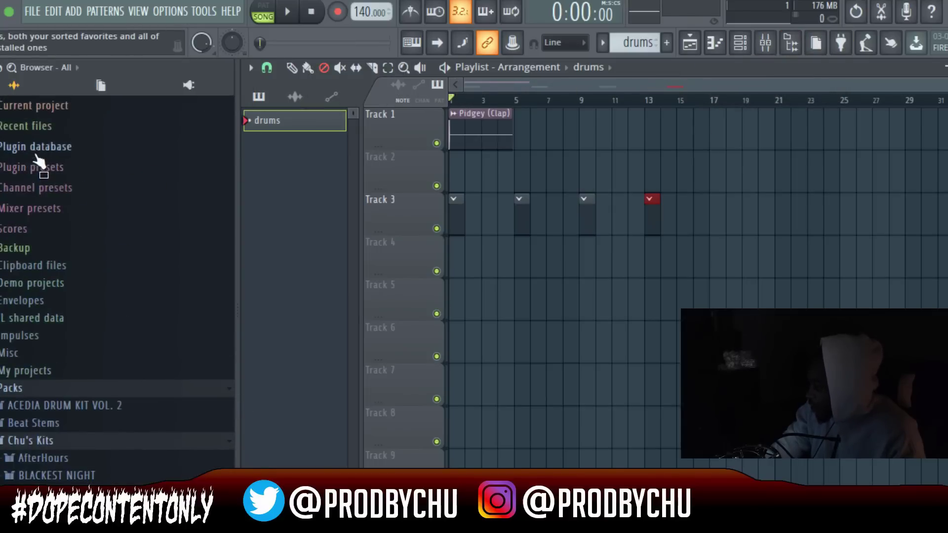
click(42, 127)
drag(46, 133, 463, 129)
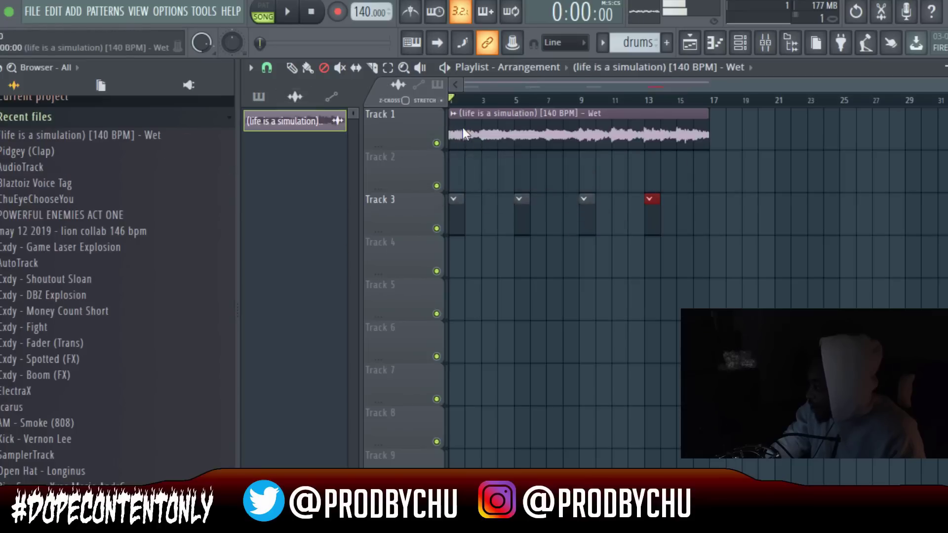
Step: Audition the recently used Pidgey (Clap) sample and the Johto League snares, including Firestone and Eevee
right_click(62, 152)
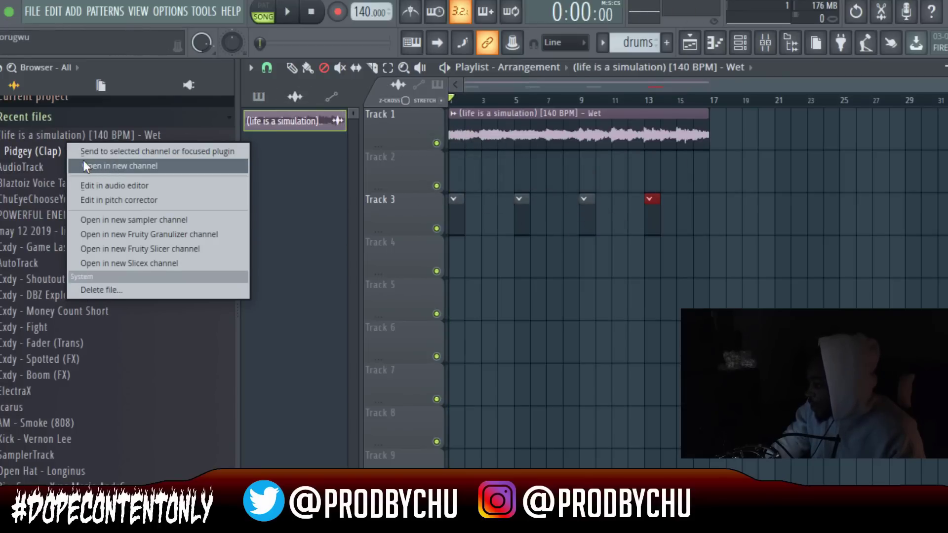
click(55, 149)
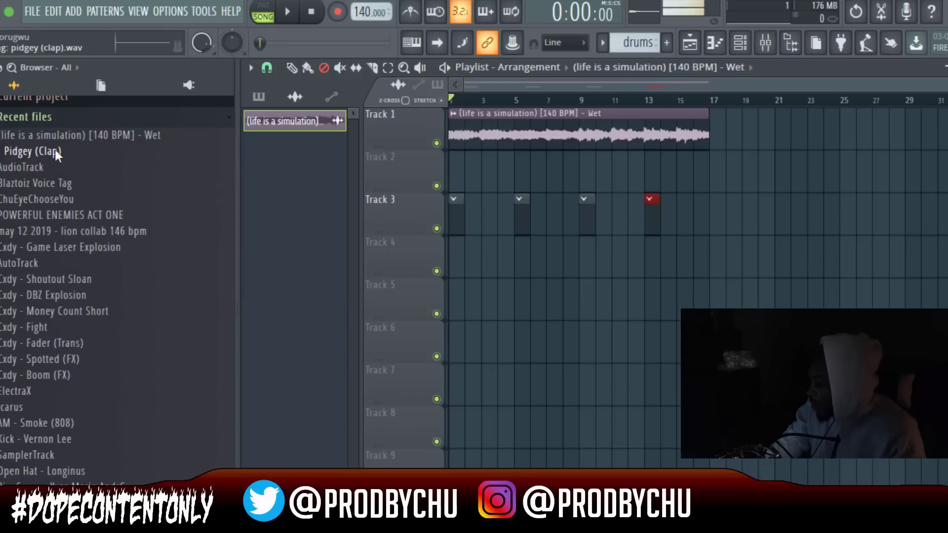
scroll(58, 155, down, 5)
scroll(57, 155, up, 10)
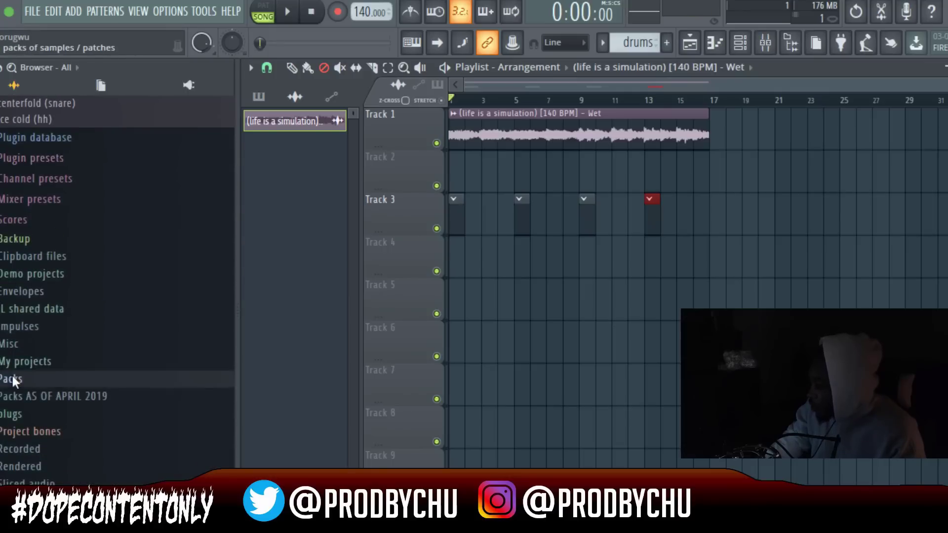
scroll(34, 386, down, 5)
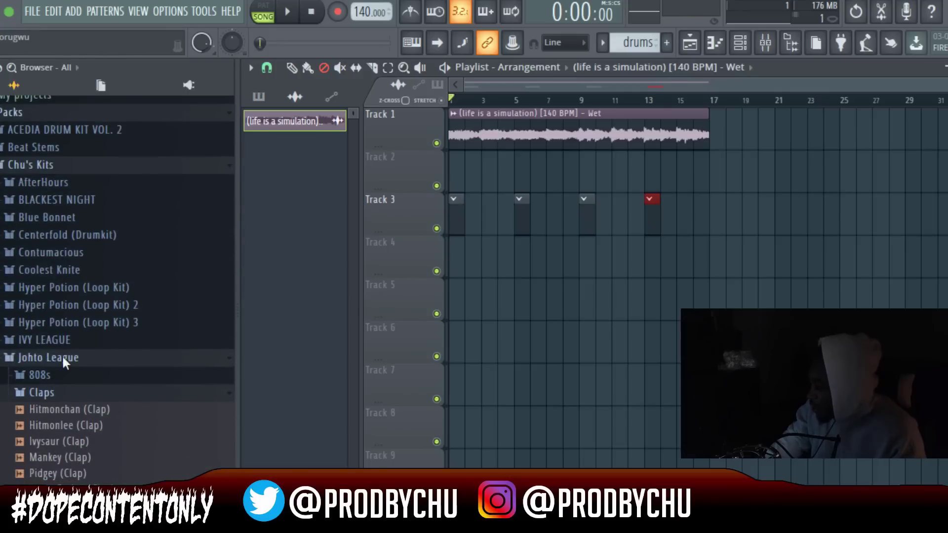
scroll(62, 426, down, 3)
click(57, 435)
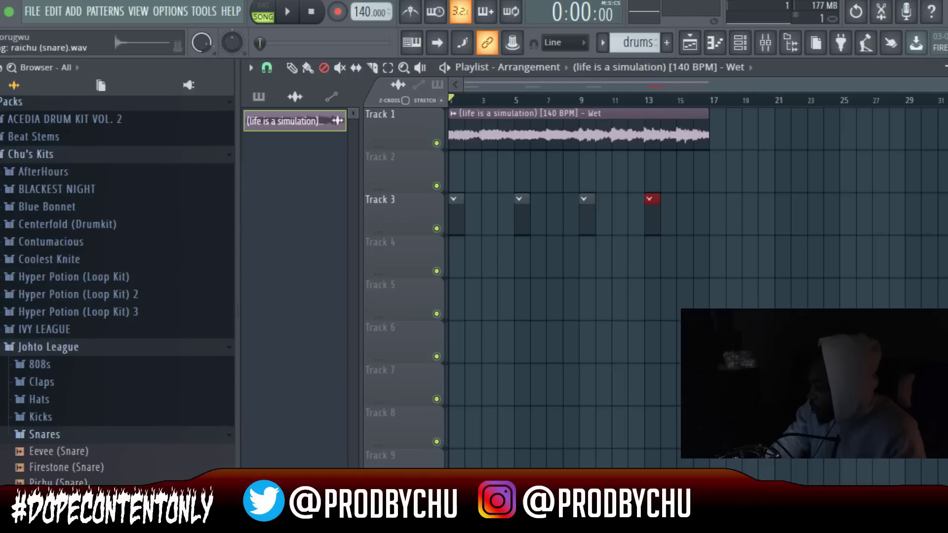
click(59, 515)
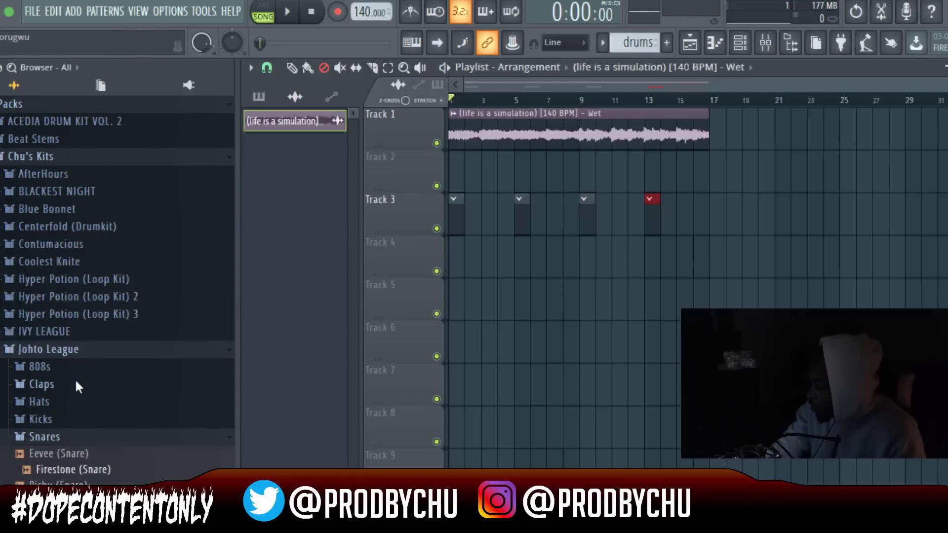
click(76, 456)
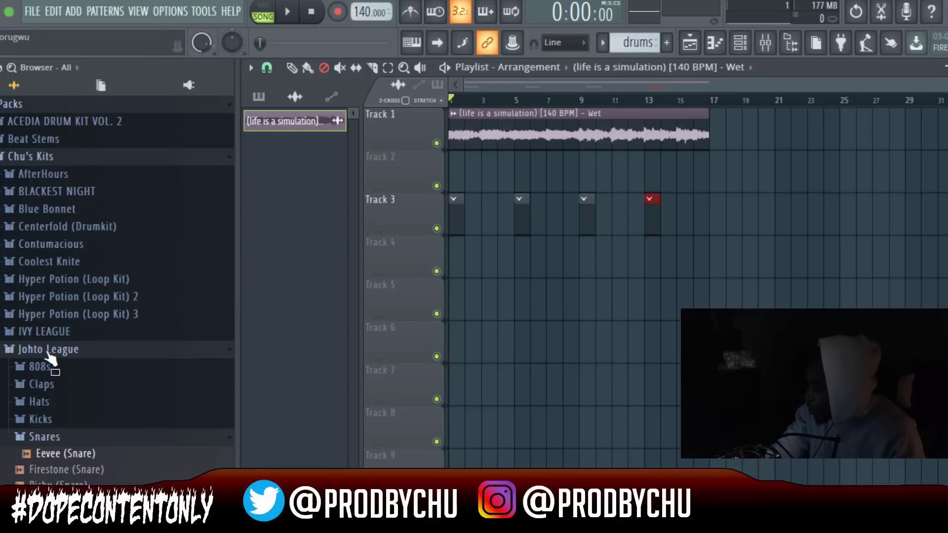
Step: Audition the Ivysaur clap in the Johto League kit and open Pidgey (Clap) in a new channel
click(47, 350)
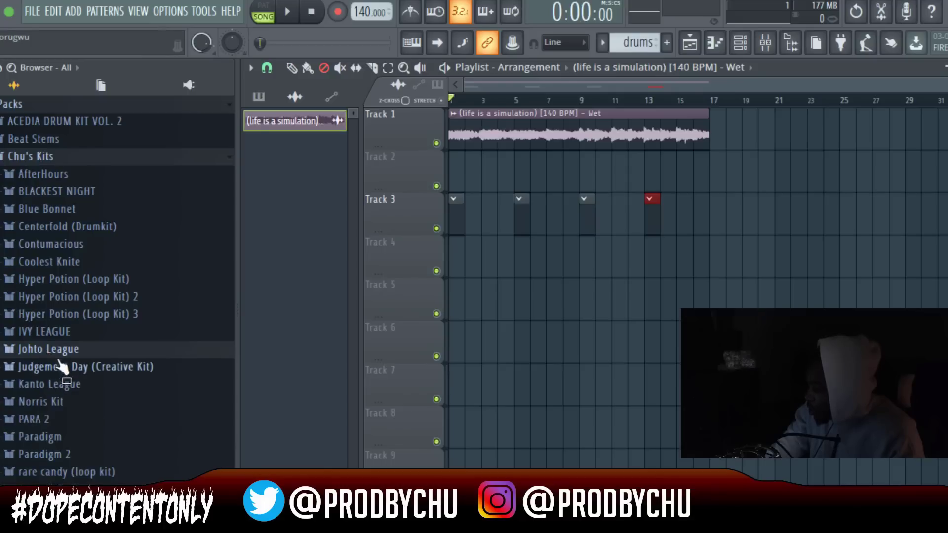
click(54, 350)
click(62, 386)
click(64, 433)
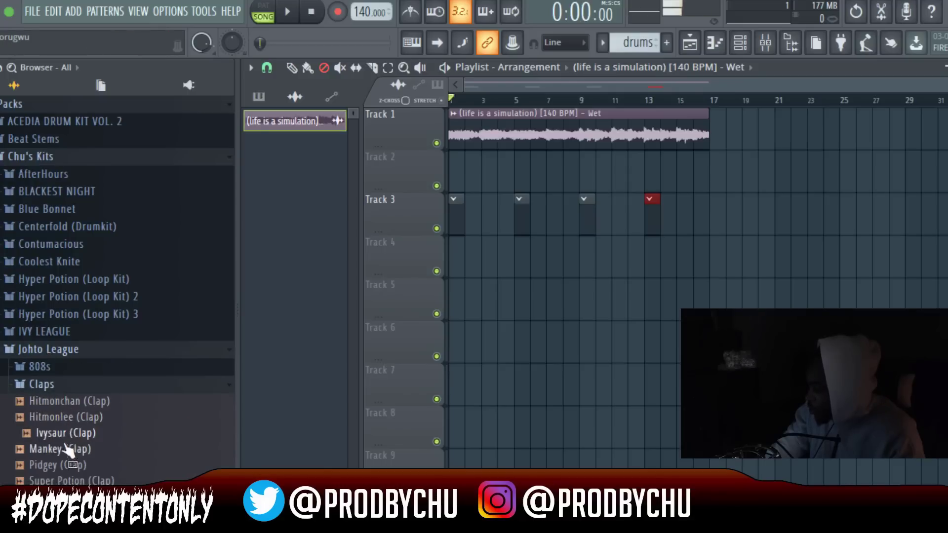
click(68, 464)
right_click(69, 465)
click(150, 418)
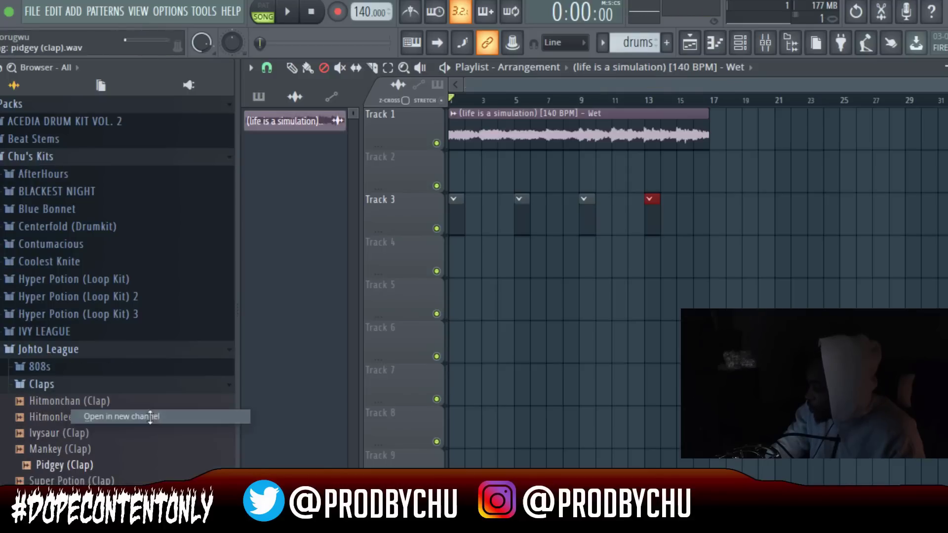
Step: Open the piano roll of the Pidgey (Clap) channel and place a C5 note on beat 3 of bar 1
click(747, 45)
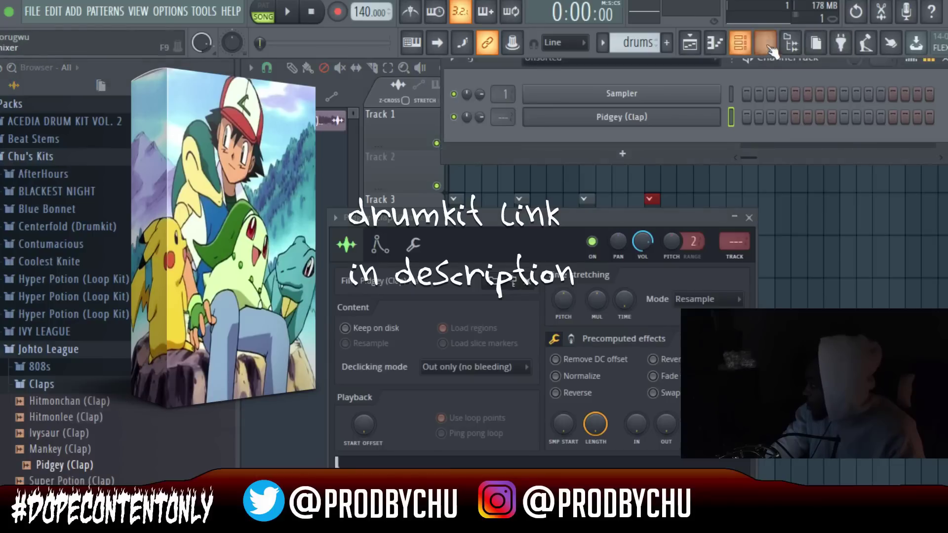
click(769, 46)
right_click(656, 122)
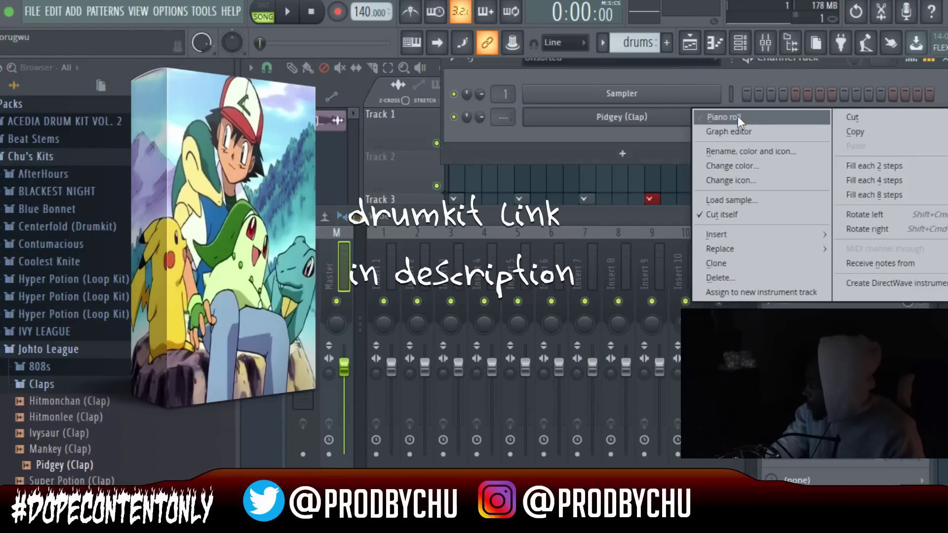
click(738, 117)
scroll(391, 101, down, 3)
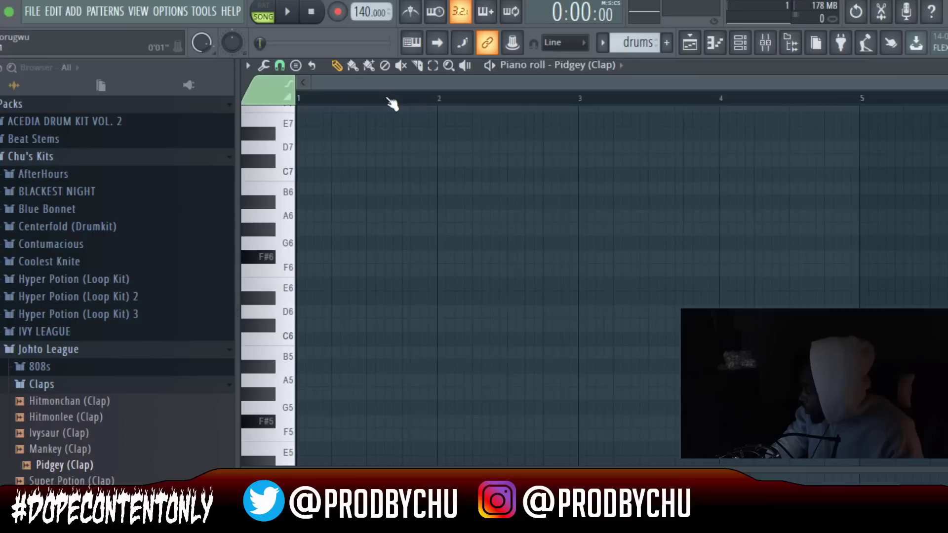
click(362, 286)
mouse_move(361, 289)
mouse_down()
mouse_move(364, 462)
mouse_move(366, 257)
mouse_up()
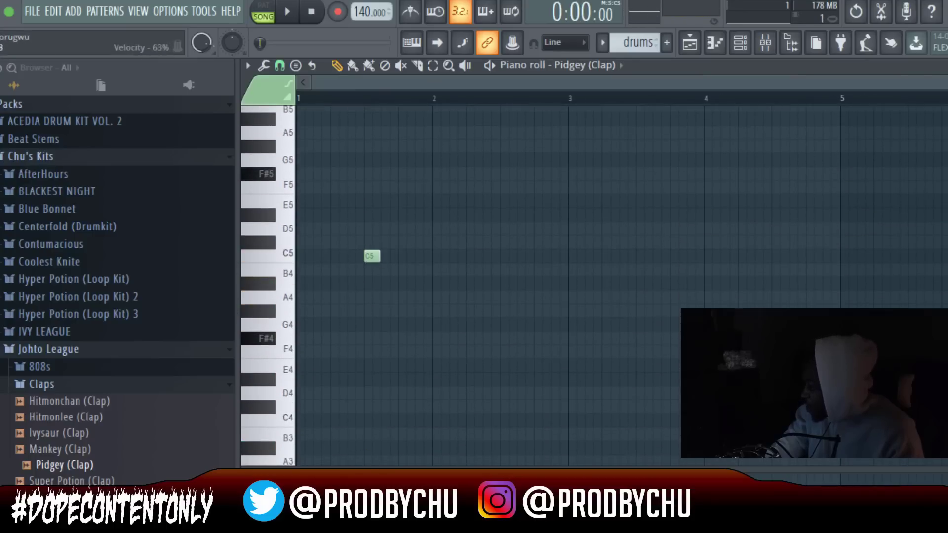
Step: Place C5 clap notes on beat 3 of bars 2, 3 and 4, and listen to the arrangement in the playlist
click(506, 256)
key(space)
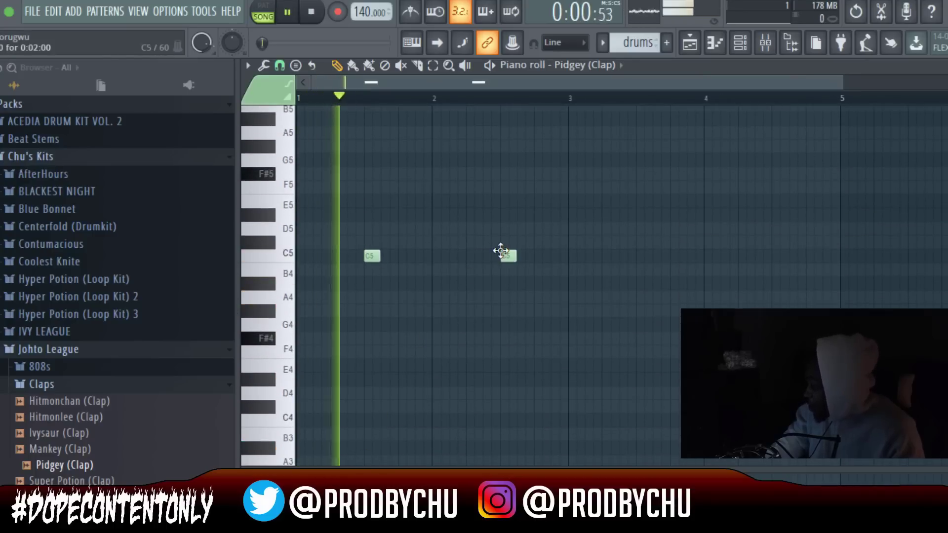
scroll(509, 111, down, 1)
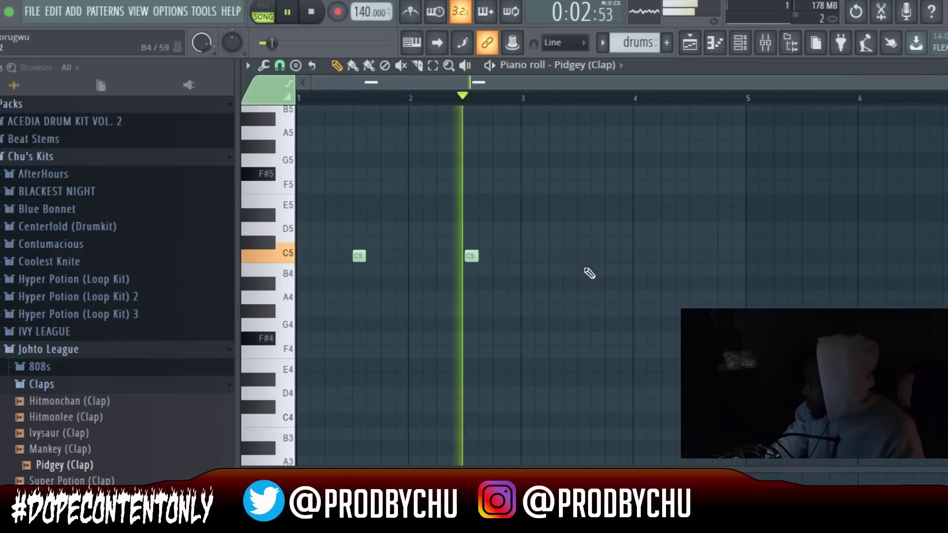
click(577, 255)
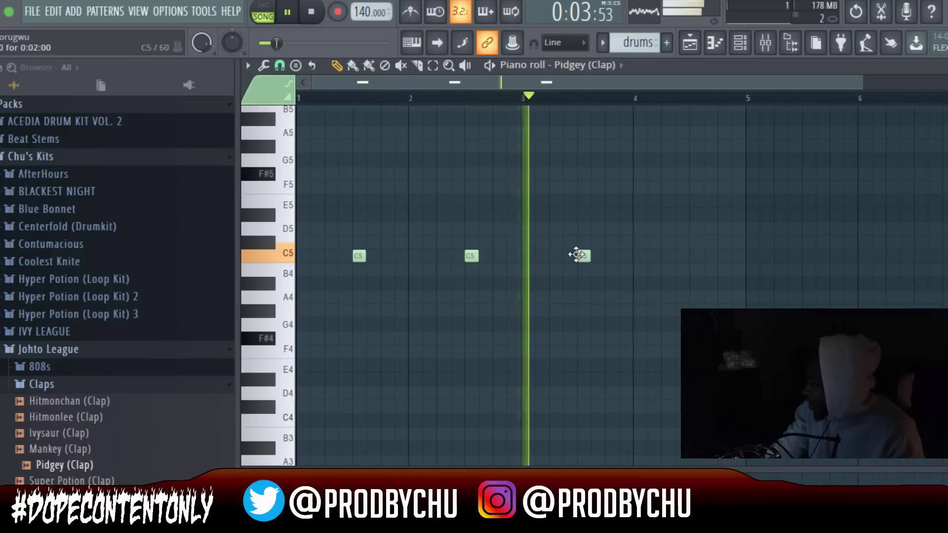
click(694, 255)
key(F7)
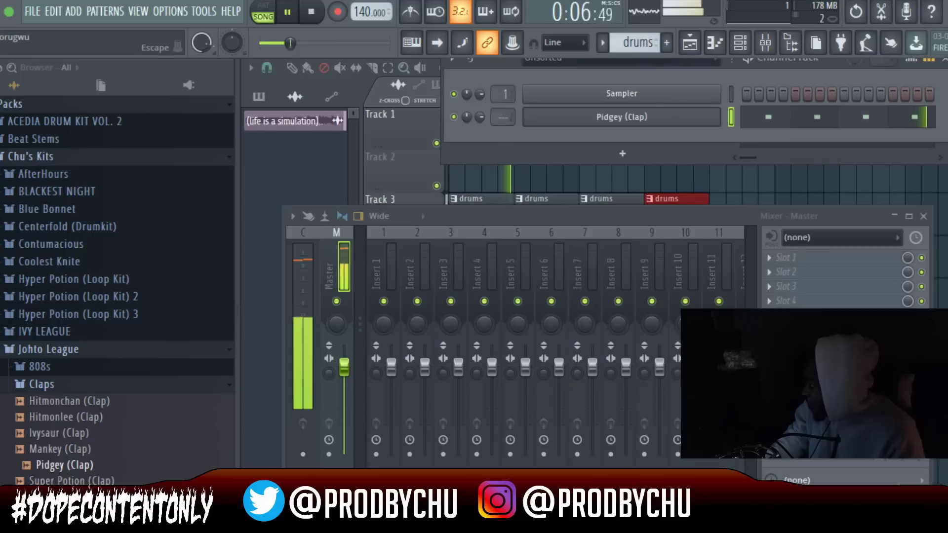
key(F5)
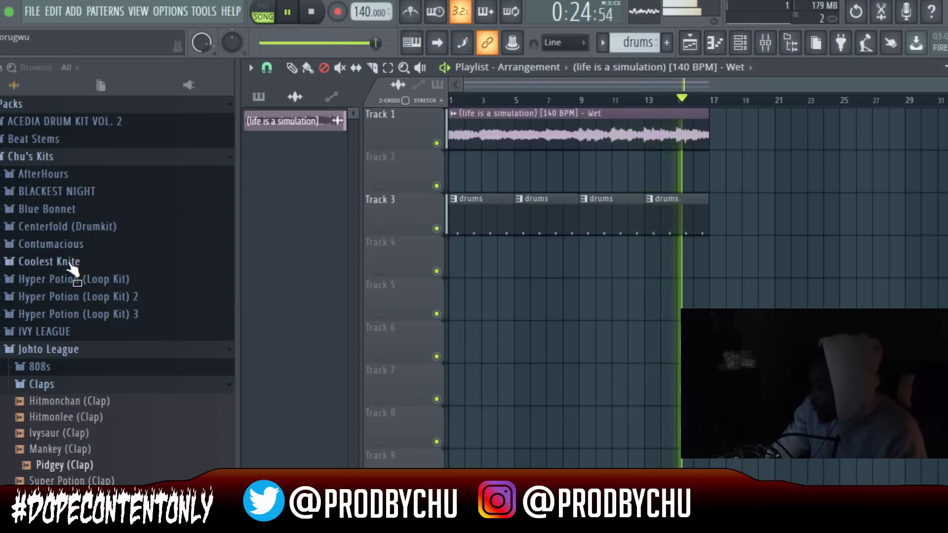
Step: Audition the centerfold and cowbells are still cool percs in the Centerfold (Drumkit) folder
click(64, 230)
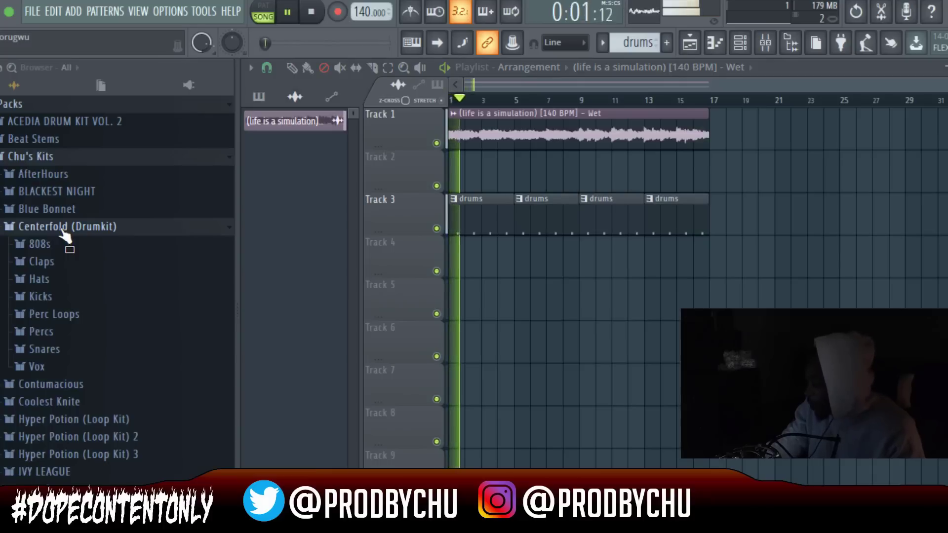
click(78, 340)
click(76, 348)
click(67, 364)
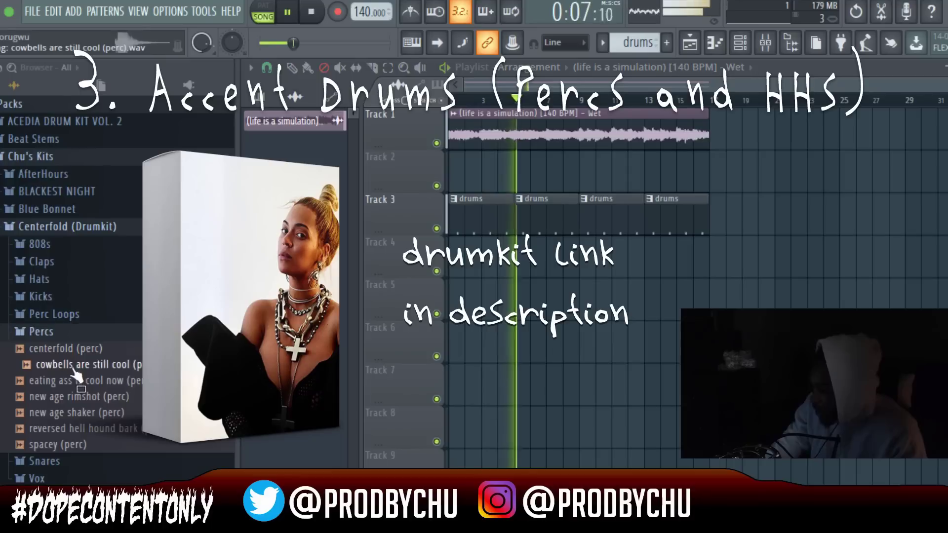
Step: Audition centerfold (snare) among the Centerfold kit's snares and open it in a new channel
click(55, 460)
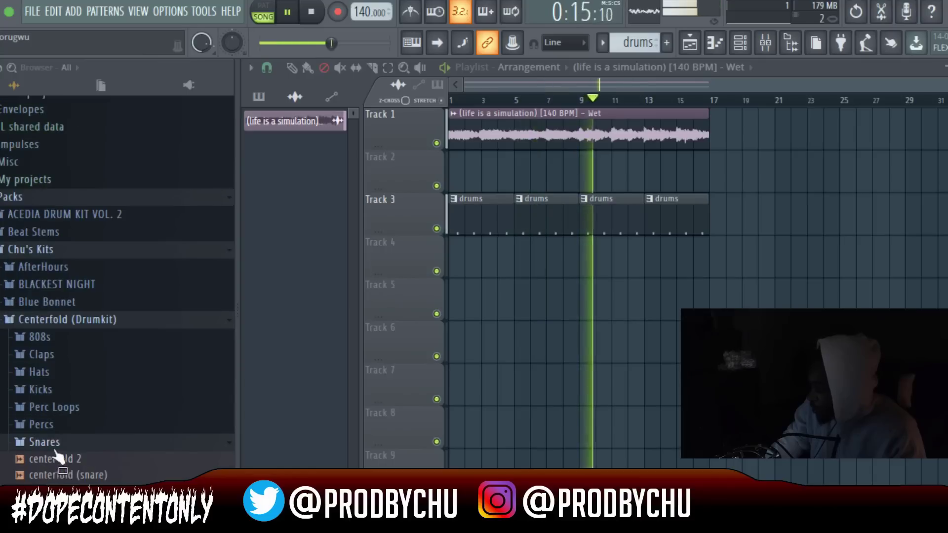
key(space)
click(58, 475)
right_click(58, 479)
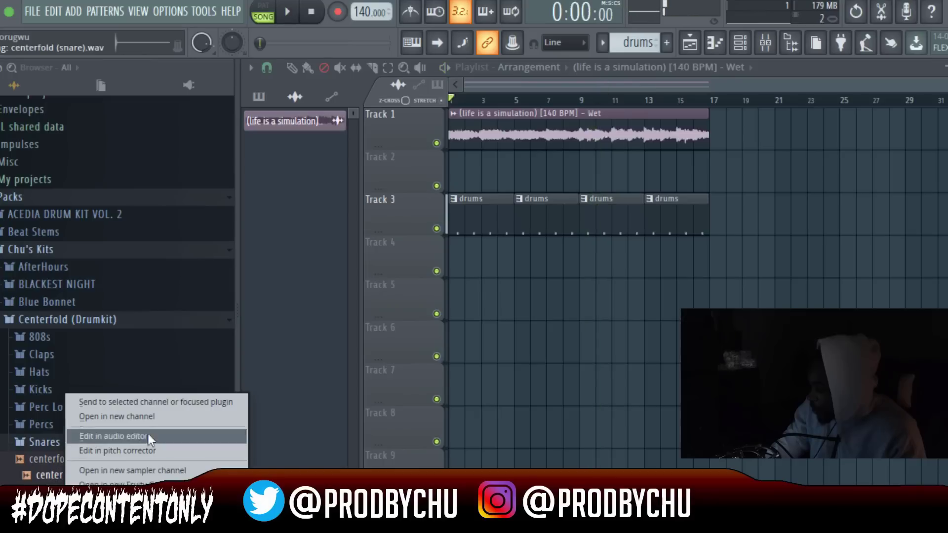
click(163, 417)
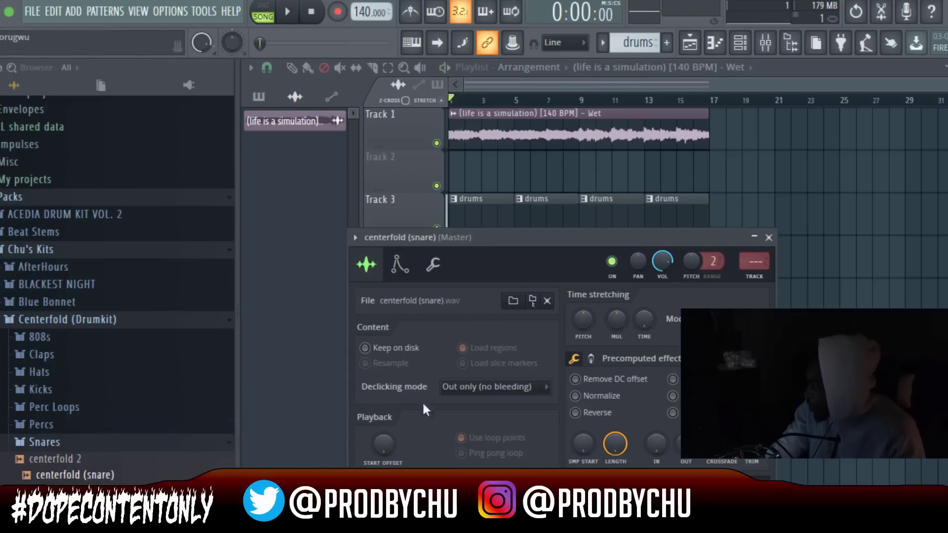
Step: Open the centerfold (snare) piano roll, place C5 notes on steps 3 and 15 of all four bars, and play them back
click(742, 44)
right_click(599, 144)
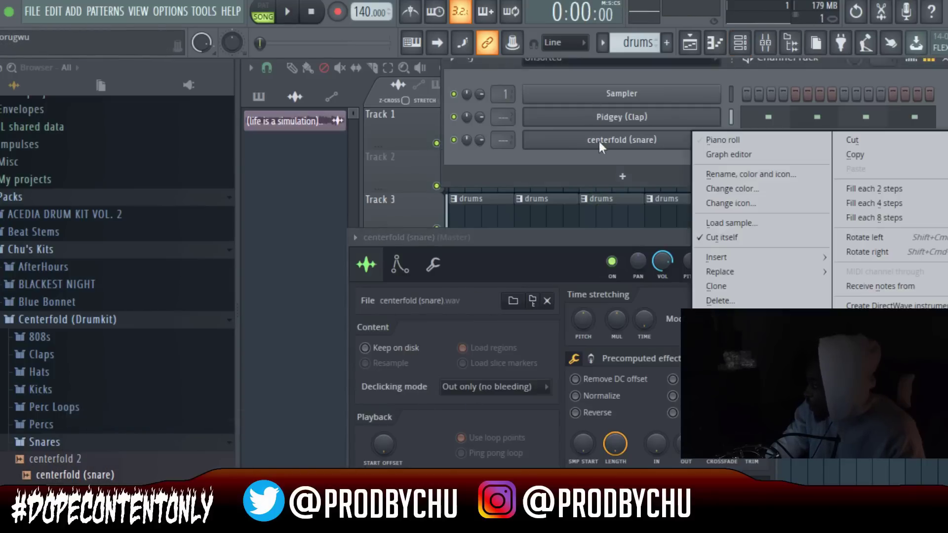
click(716, 141)
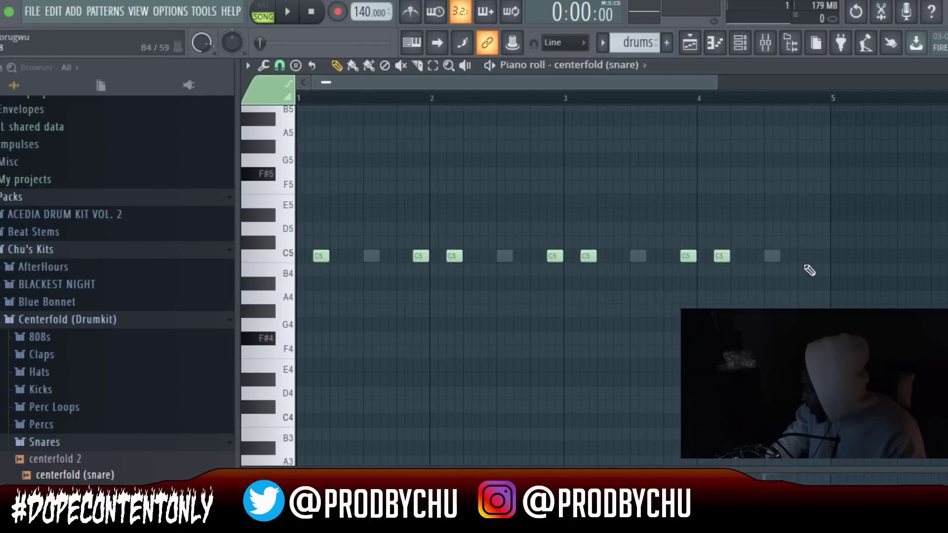
click(817, 257)
key(space)
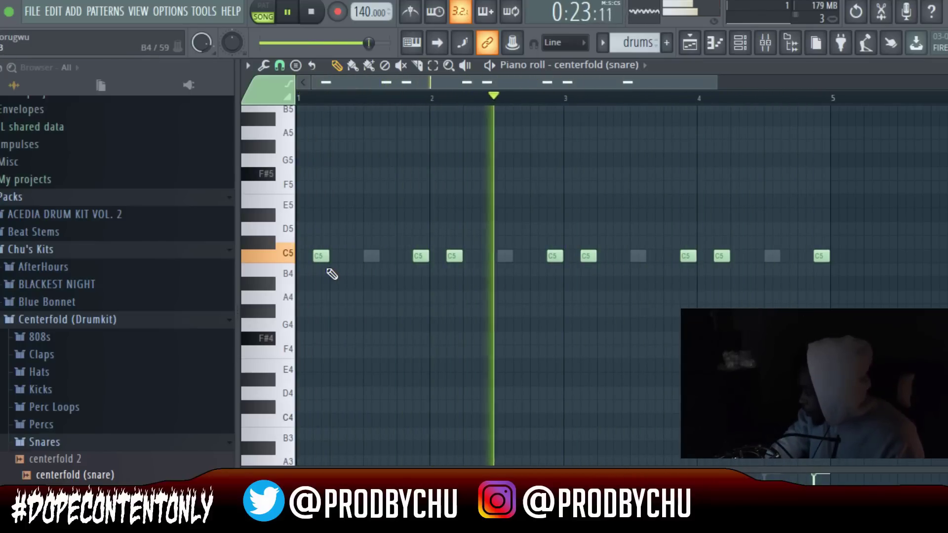
Step: Delete the snare notes on steps 3 and 15 of bar 1 and on step 3 of bar 3
right_click(319, 256)
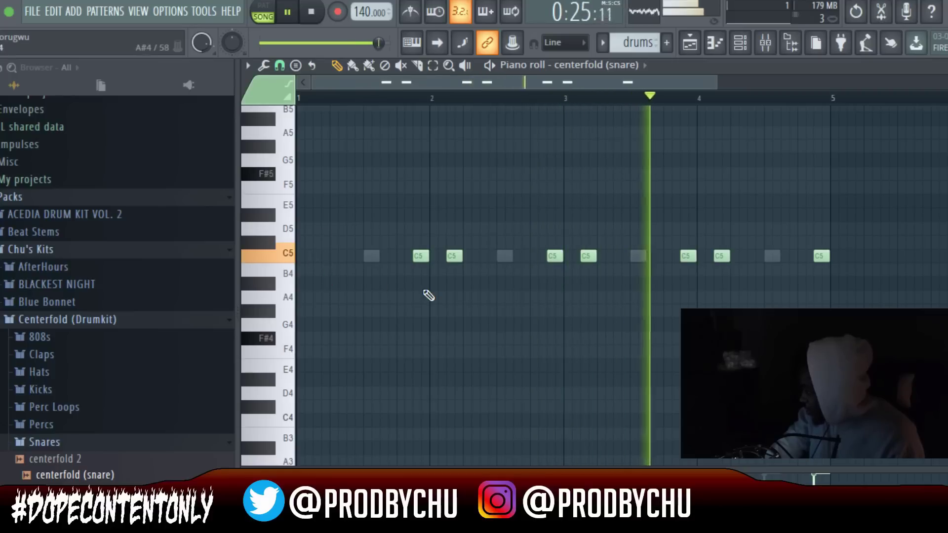
right_click(421, 255)
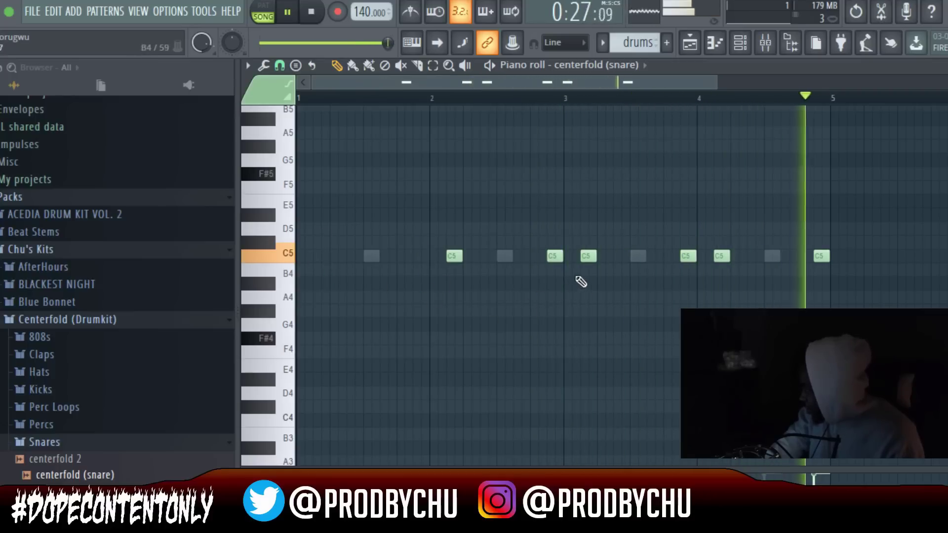
right_click(588, 256)
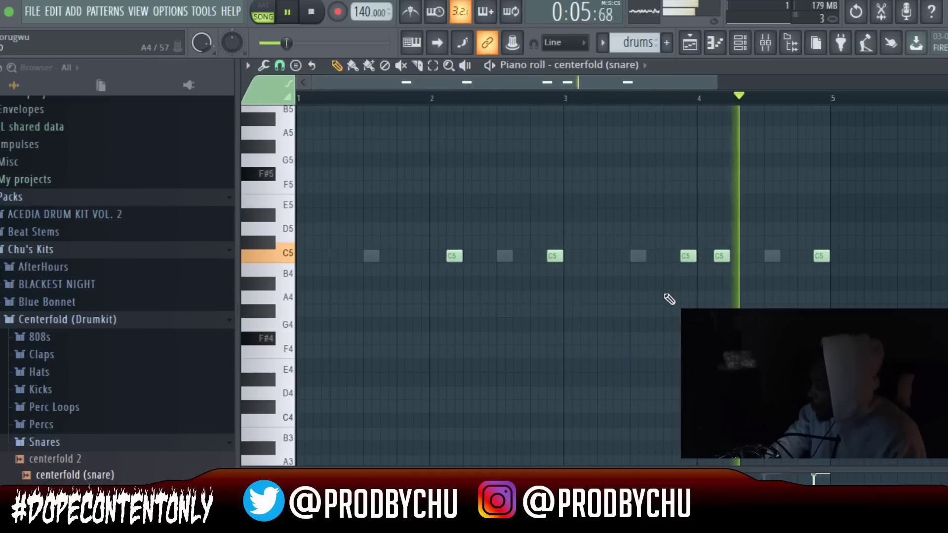
Step: Add short, lower-pitched snare notes just after the claps in bars 1 and 4, with the bar 1 note on G#4
click(386, 256)
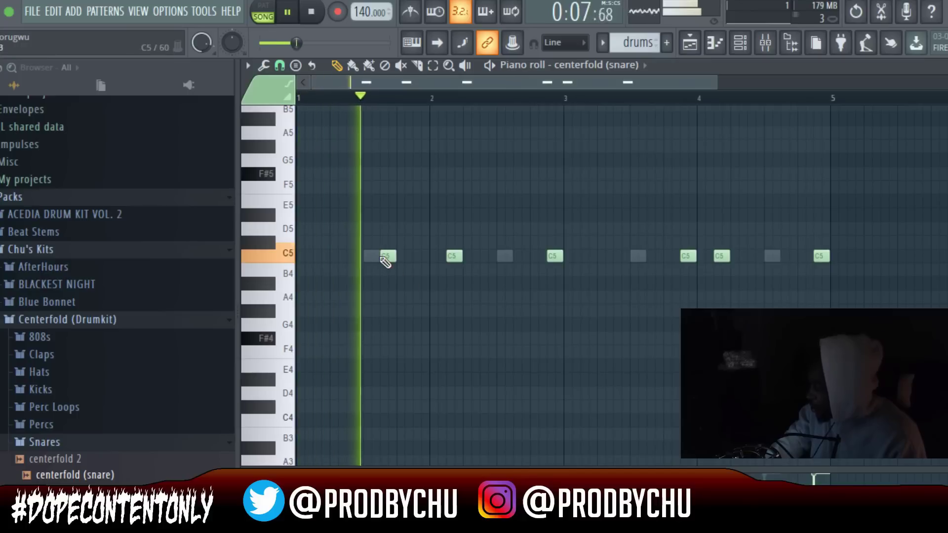
drag(386, 257, 378, 318)
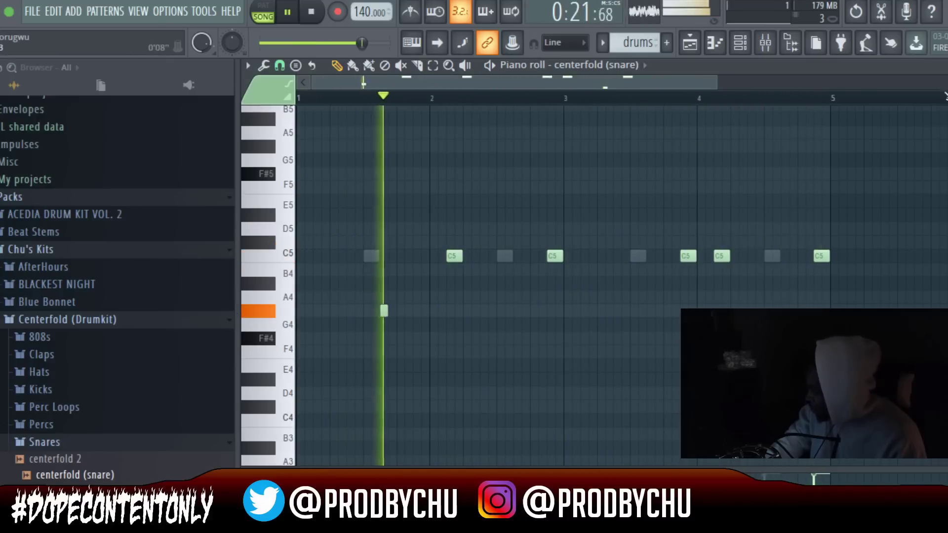
key(F7)
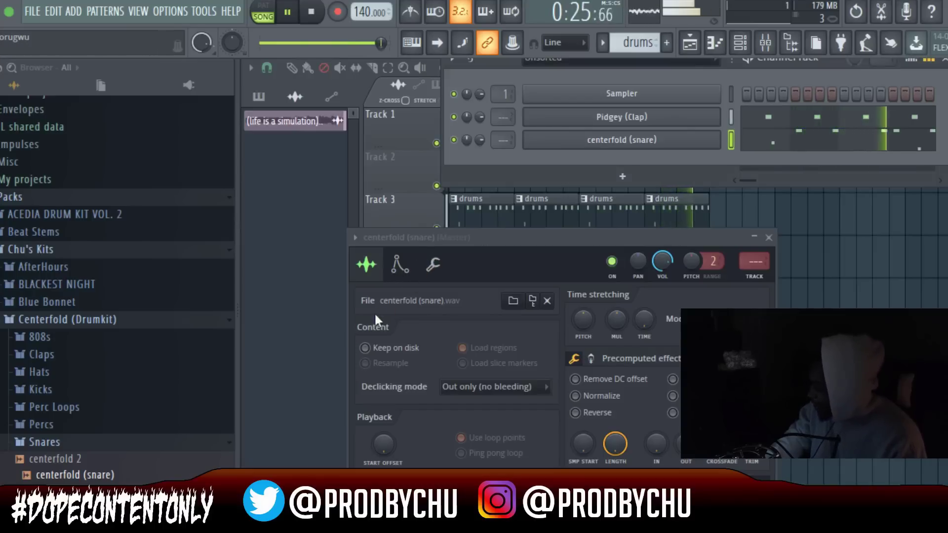
Step: Audition centerfold (kick) among the Centerfold kit's kicks and open it in a new channel
click(41, 390)
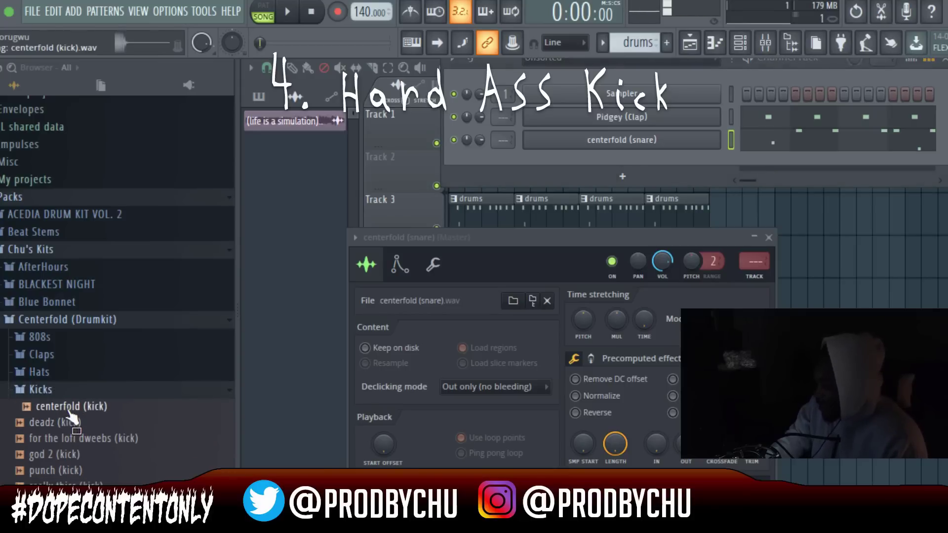
right_click(68, 409)
click(133, 416)
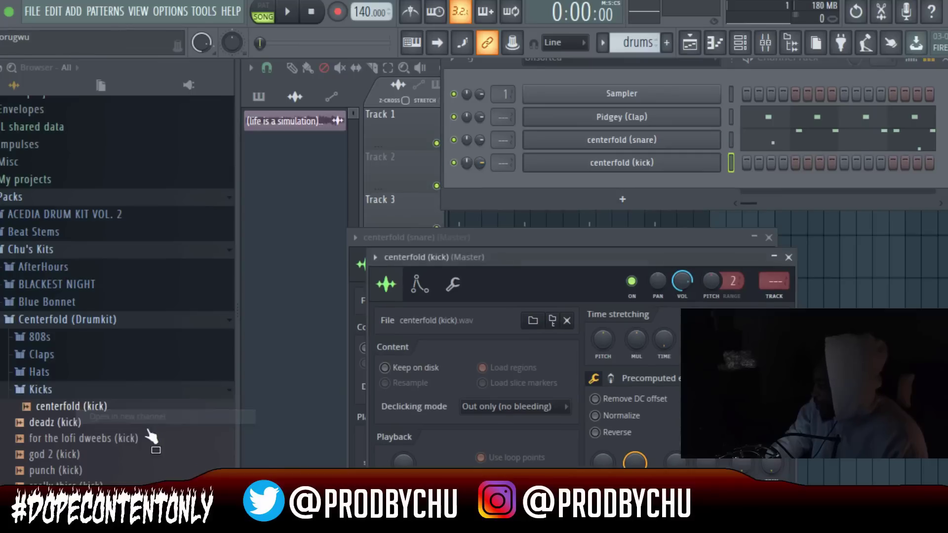
Step: Open the centerfold (kick) piano roll and place one-step C5 notes on steps 1 and 15 of bar 1 and beat 2 of bar 2
right_click(693, 162)
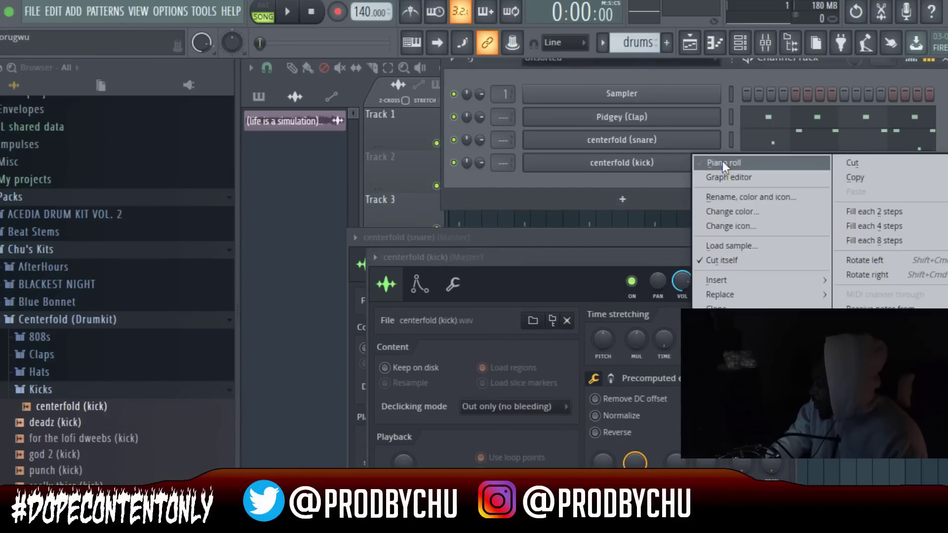
click(722, 162)
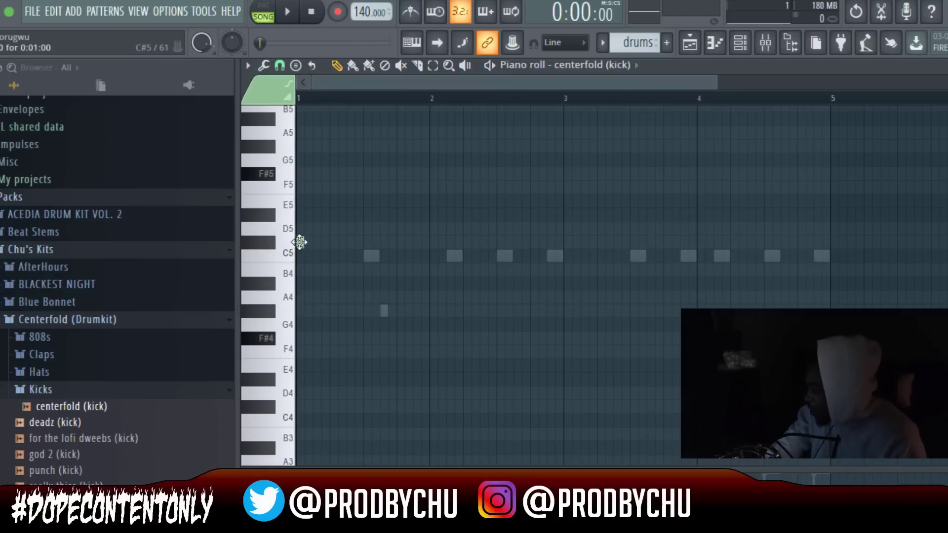
key(space)
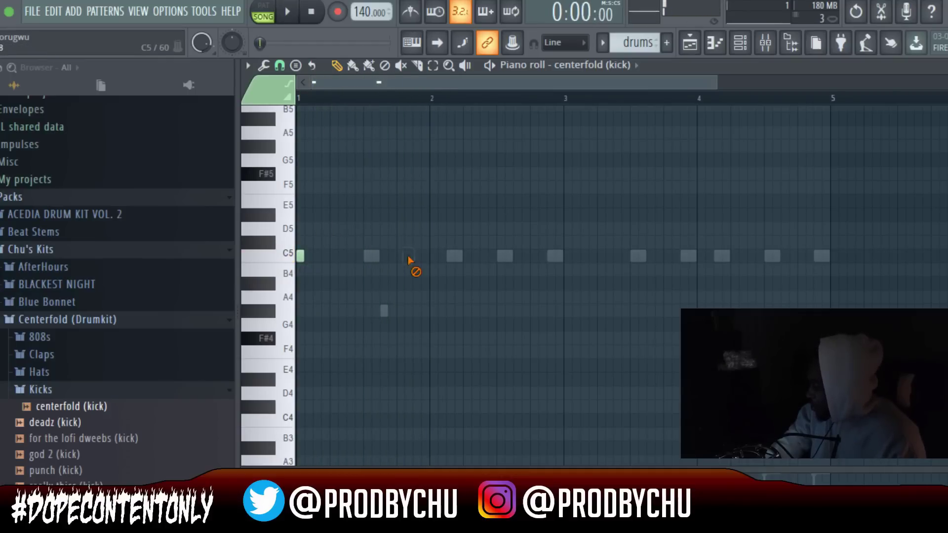
click(416, 256)
click(463, 255)
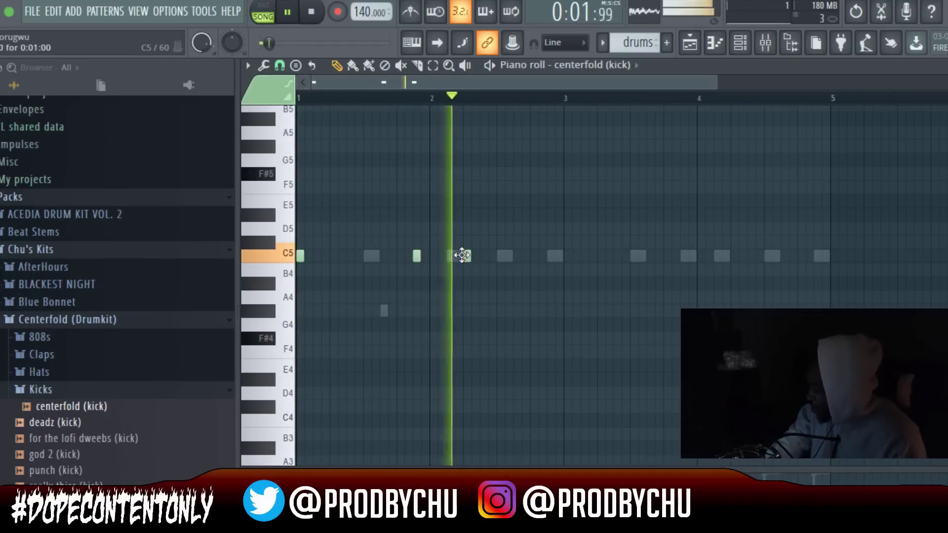
Step: Add one-step C5 kick notes on steps 1, 3 and 15 of bar 3 and beat 2 of bar 4, and close the piano roll
click(568, 256)
click(582, 257)
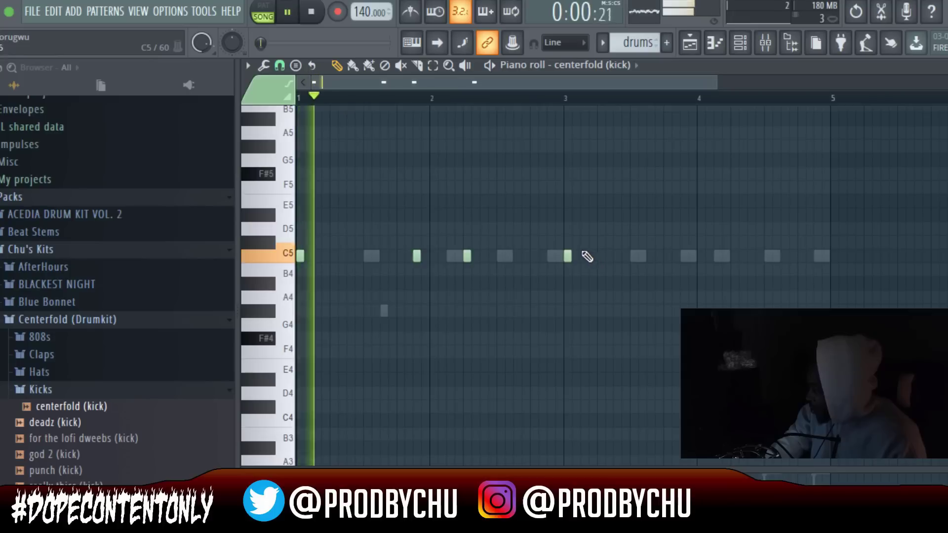
scroll(947, 189, right, 1)
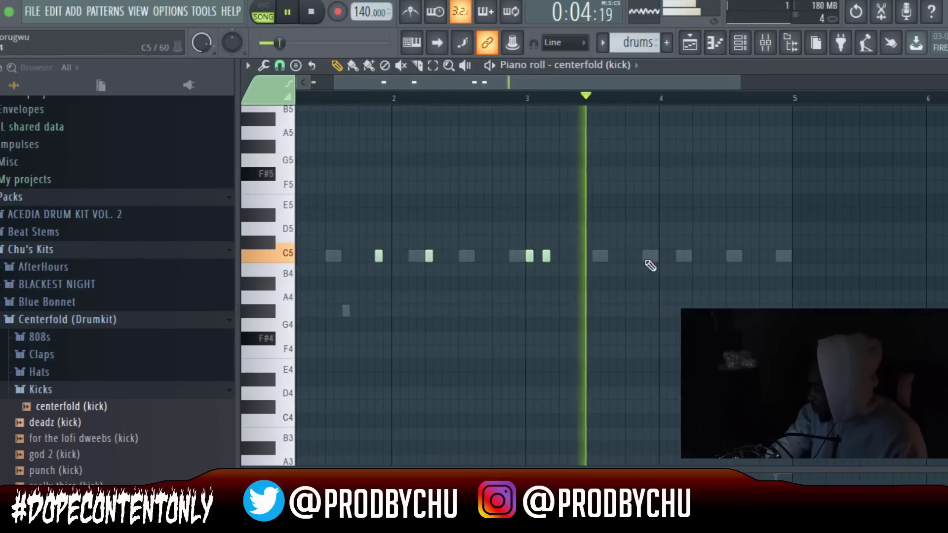
click(696, 256)
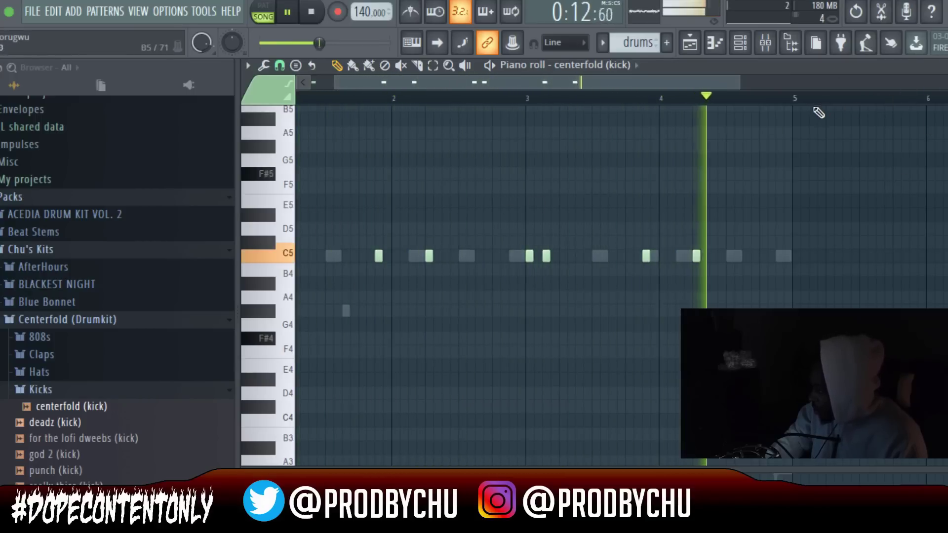
key(space)
key(F7)
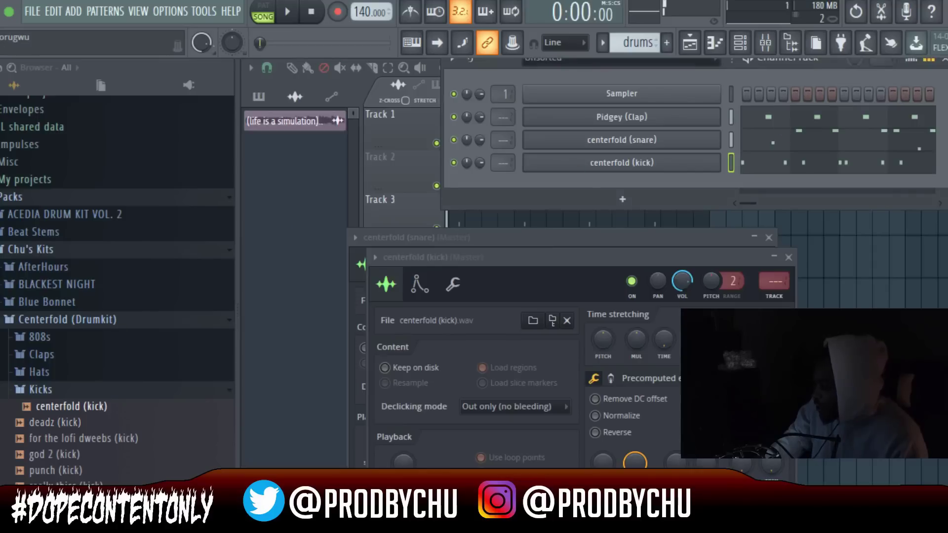
Step: Open the hype (hh) and ice cold (hh) hi-hats from the Centerfold kit in new channels
click(69, 375)
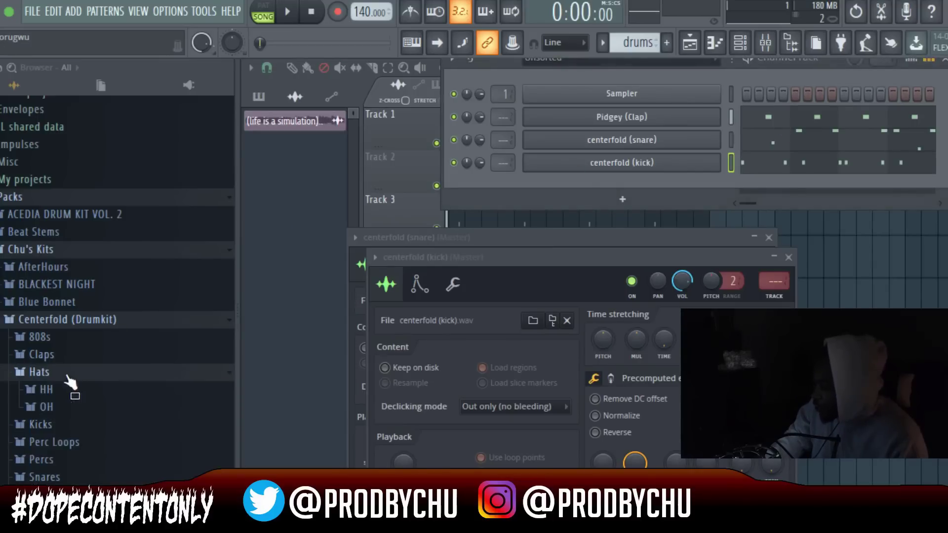
click(43, 390)
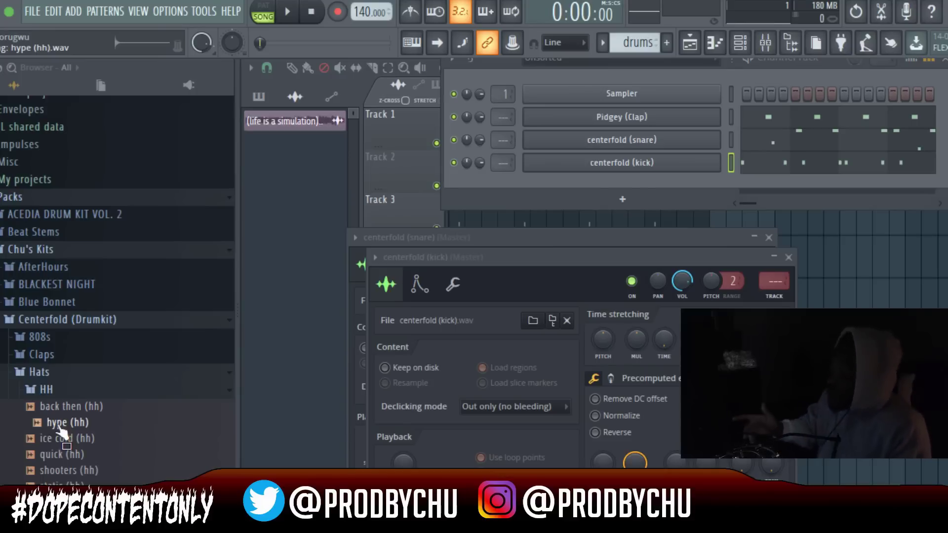
right_click(58, 427)
click(108, 417)
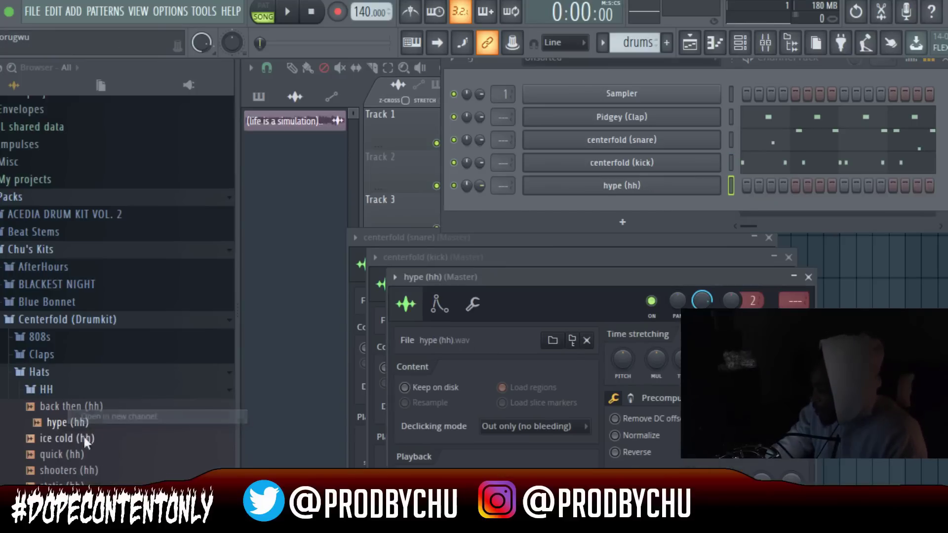
right_click(65, 440)
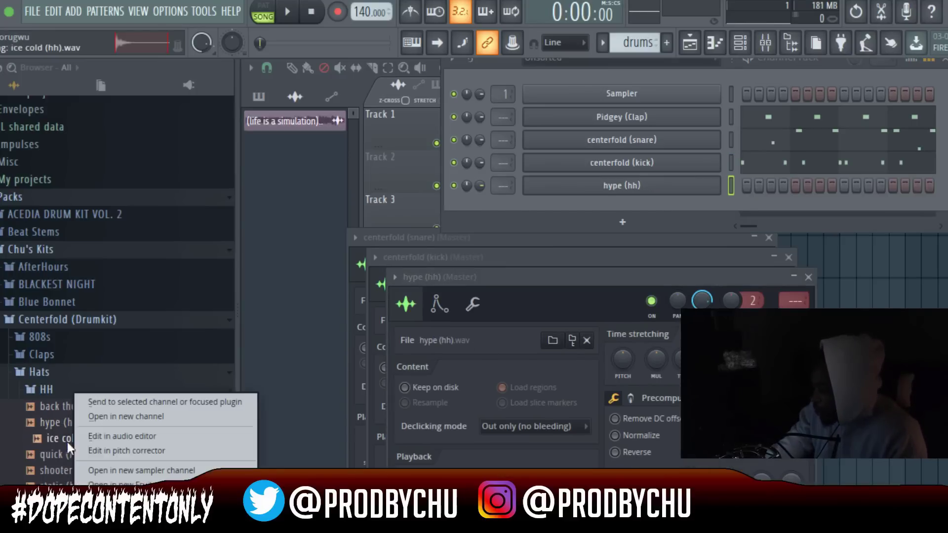
click(137, 414)
Step: Fill every second step of the hype (hh) channel
click(714, 226)
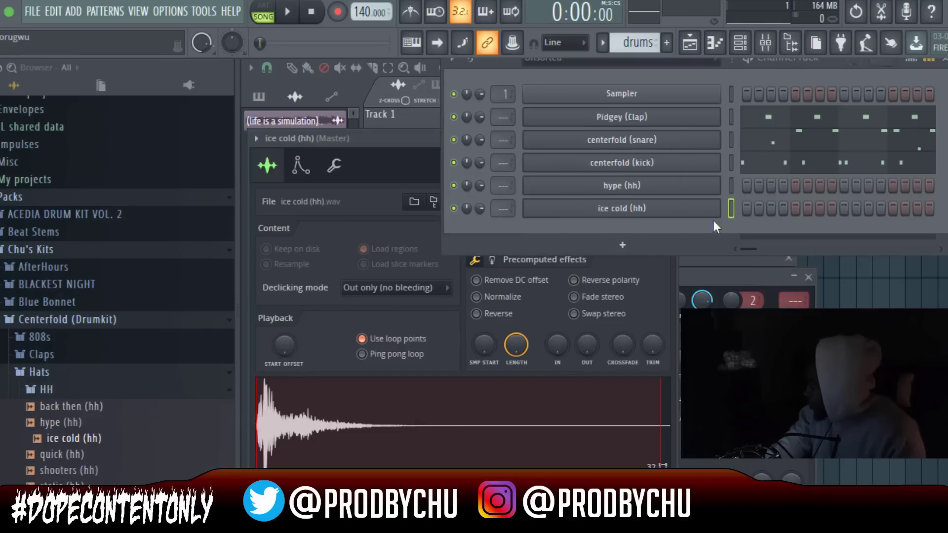
right_click(688, 184)
click(875, 236)
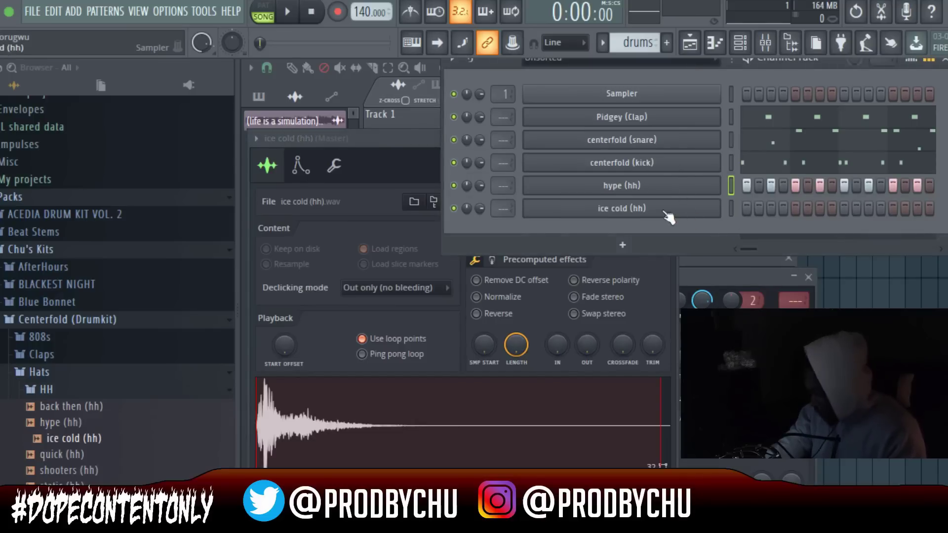
Step: Fill every fourth step of the ice cold (hh) channel and open the hype (hh) channel's piano roll
right_click(662, 210)
click(661, 207)
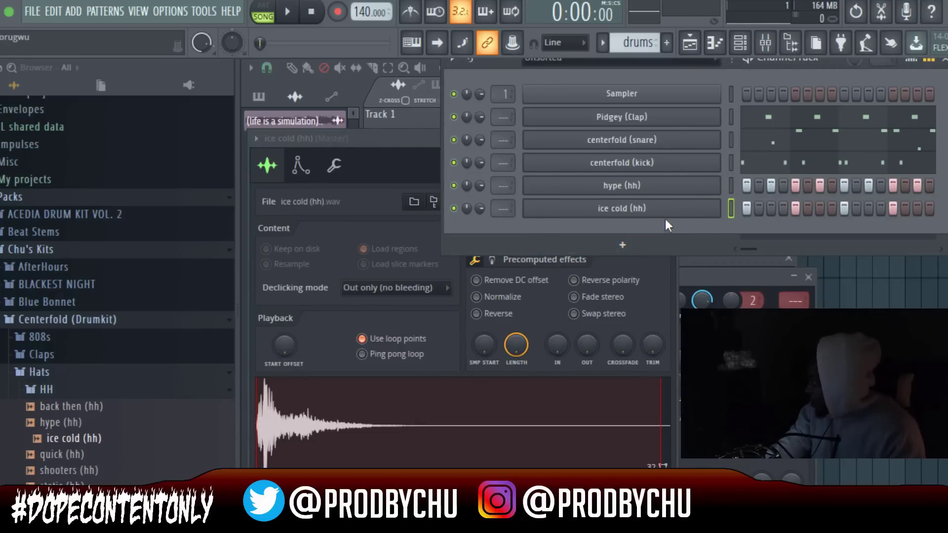
right_click(675, 191)
click(739, 185)
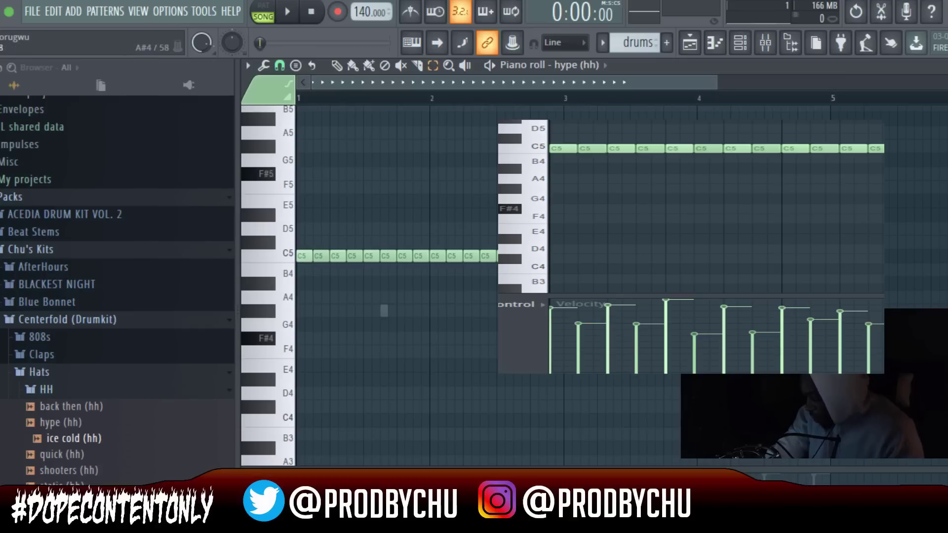
drag(864, 330, 359, 193)
key(Delete)
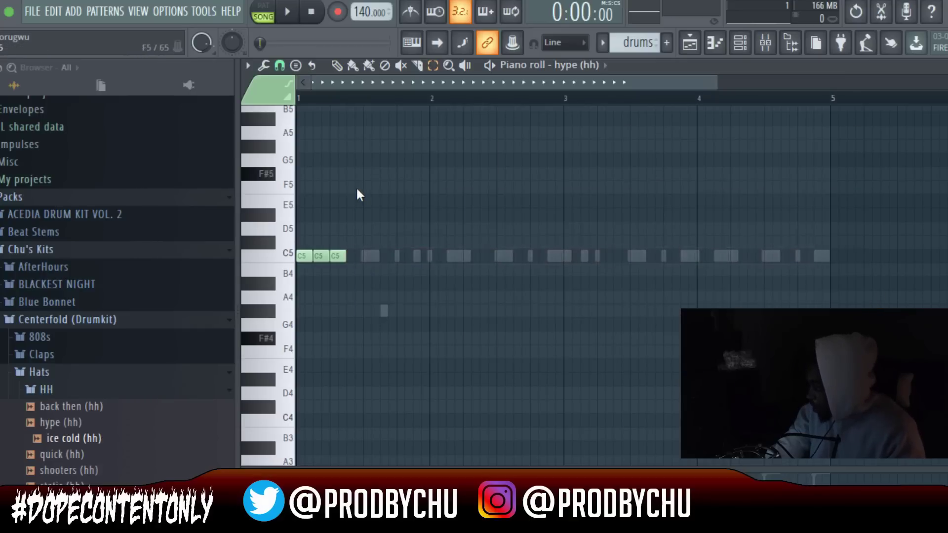
key(ctrl+z)
key(ctrl+d)
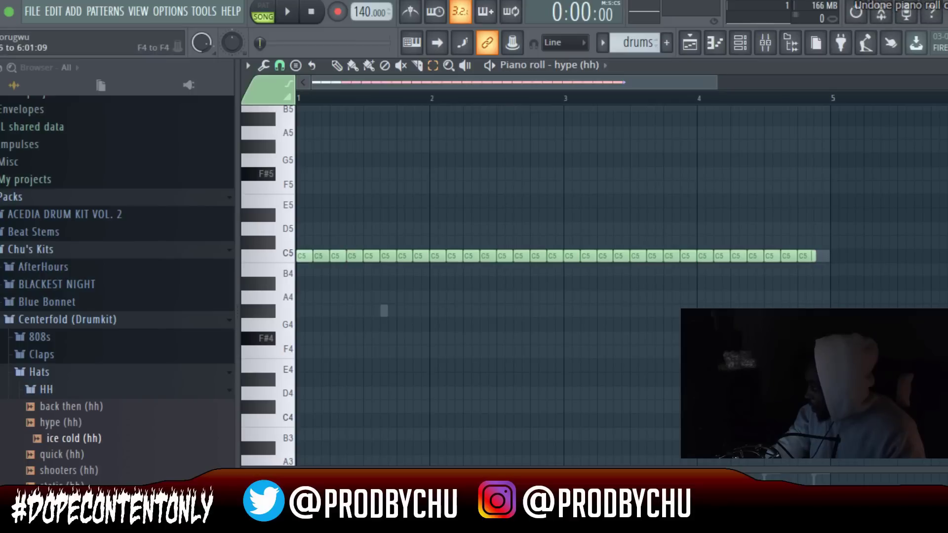
Step: Delete all hype (hh) notes after the first four and repeat those four C5 notes to the end of bar 4
drag(666, 292, 372, 214)
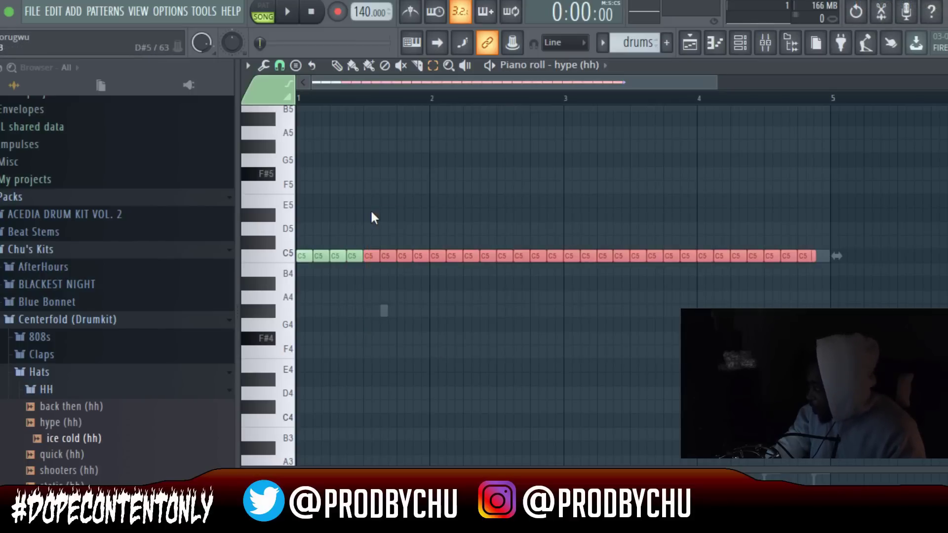
key(Delete)
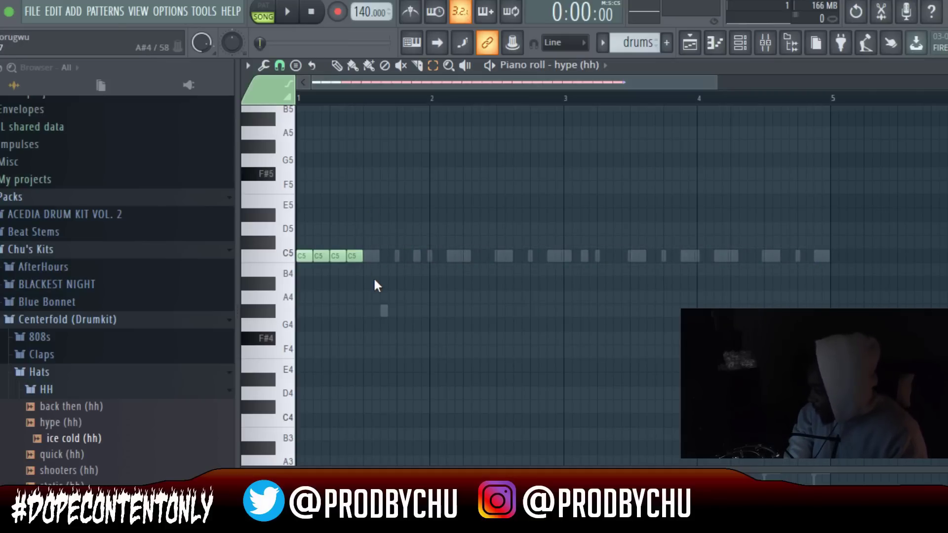
key(ctrl+b)
key(ctrl+b)
key(ctrl+b)
key(ctrl+b)
key(ctrl+b)
key(ctrl+b)
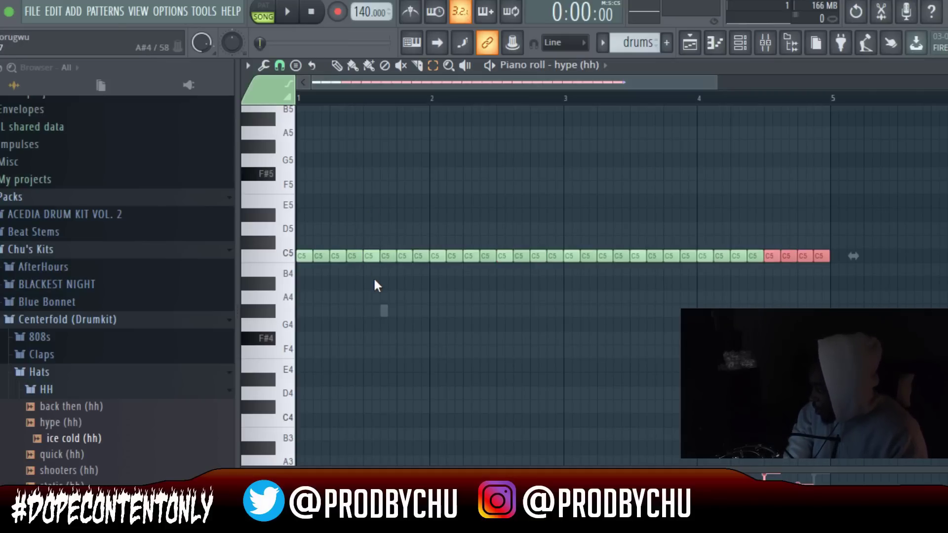
scroll(689, 283, down, 3)
click(677, 277)
scroll(684, 251, up, 6)
Step: Randomize the pan and velocity levels of the hype (hh) notes with Bipolar on, and play the pattern back
key(space)
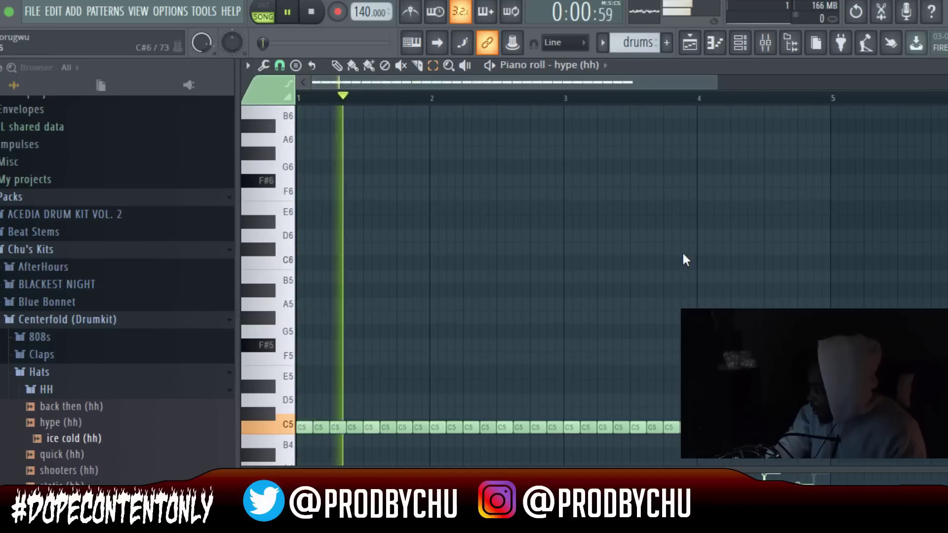
scroll(683, 251, down, 3)
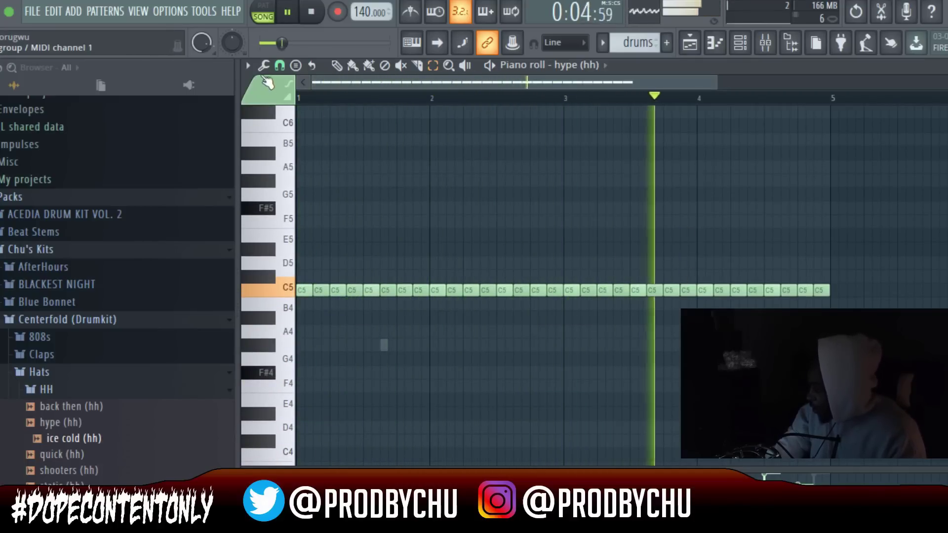
key(space)
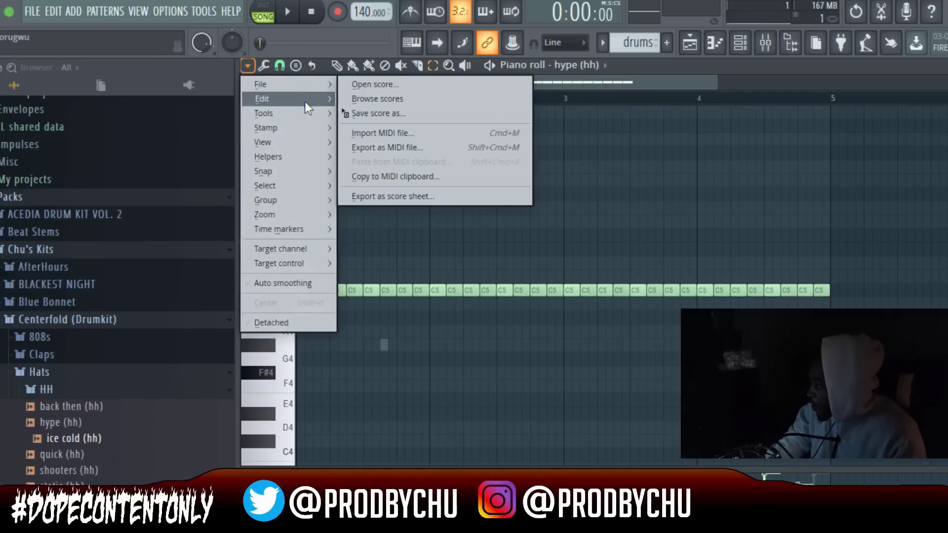
mouse_move(259, 113)
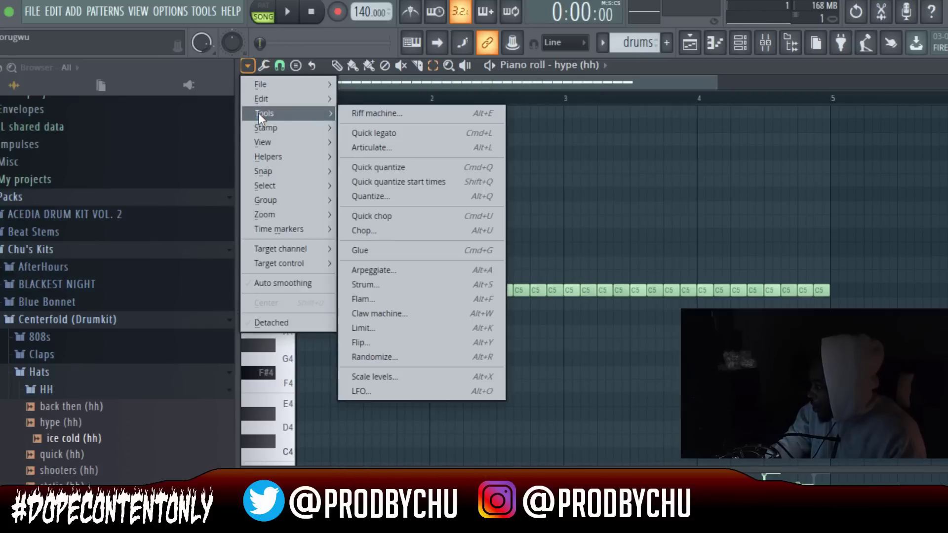
click(370, 357)
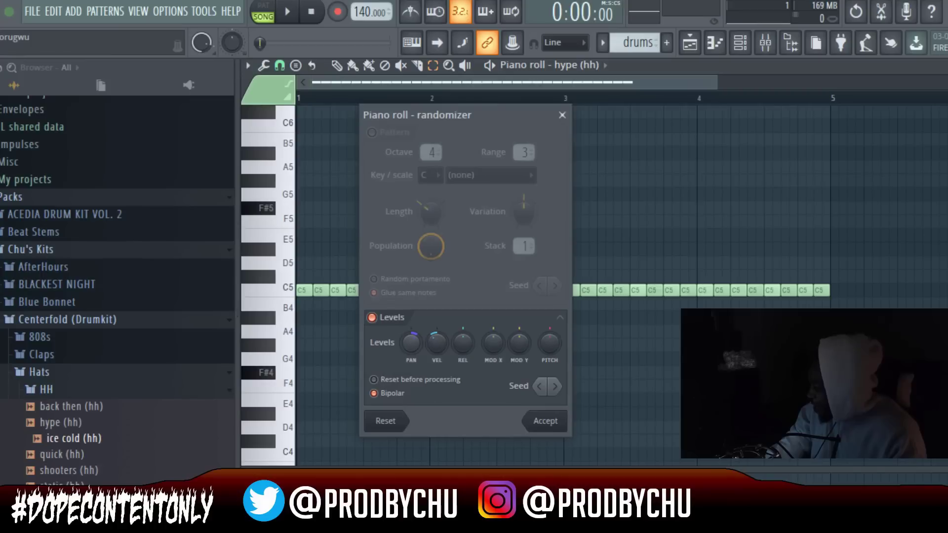
click(546, 426)
key(space)
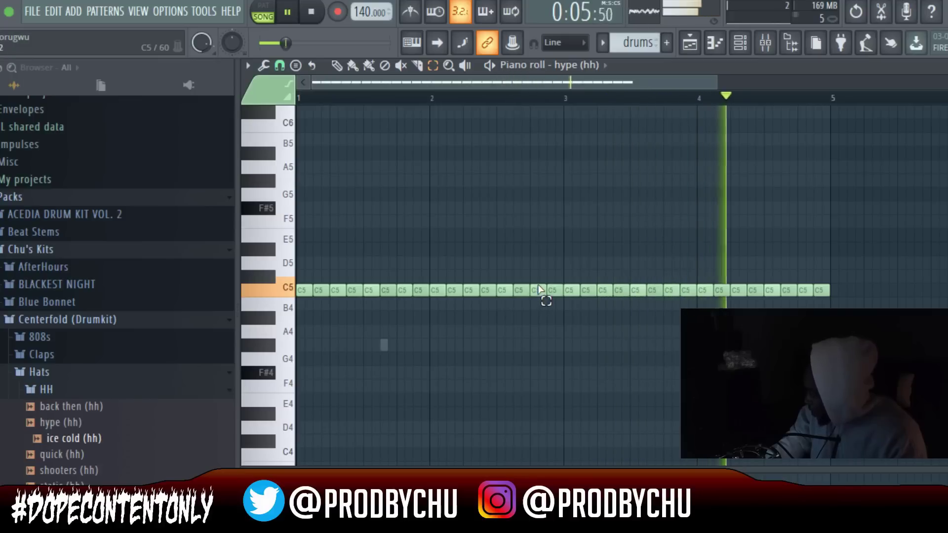
key(space)
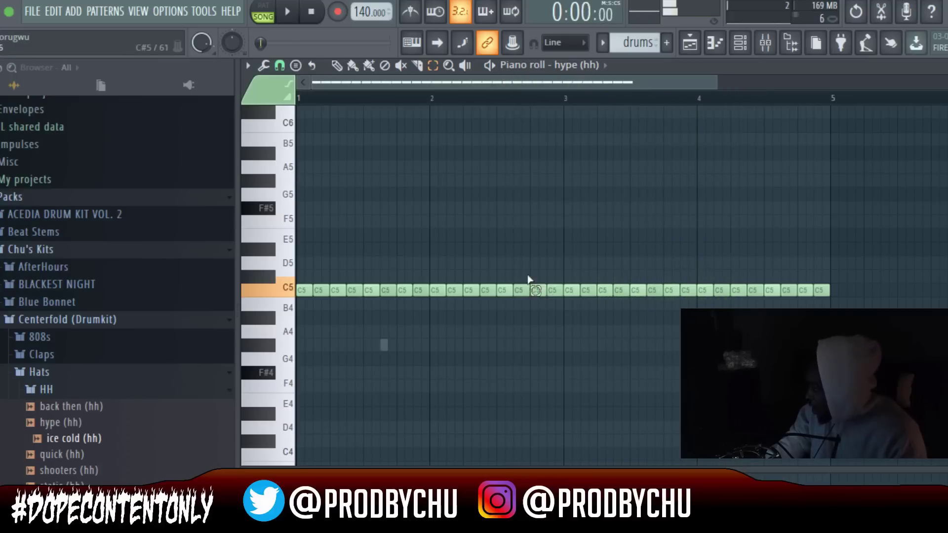
Step: Set the snap to 1/2 step, chop the C5 note on beat 3 of bar 2 into four, and play the pattern
click(279, 65)
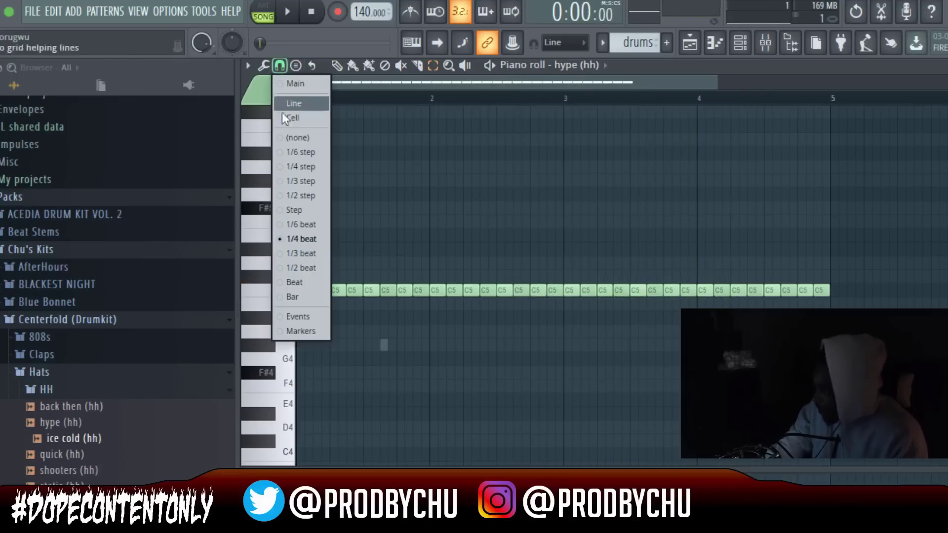
click(295, 198)
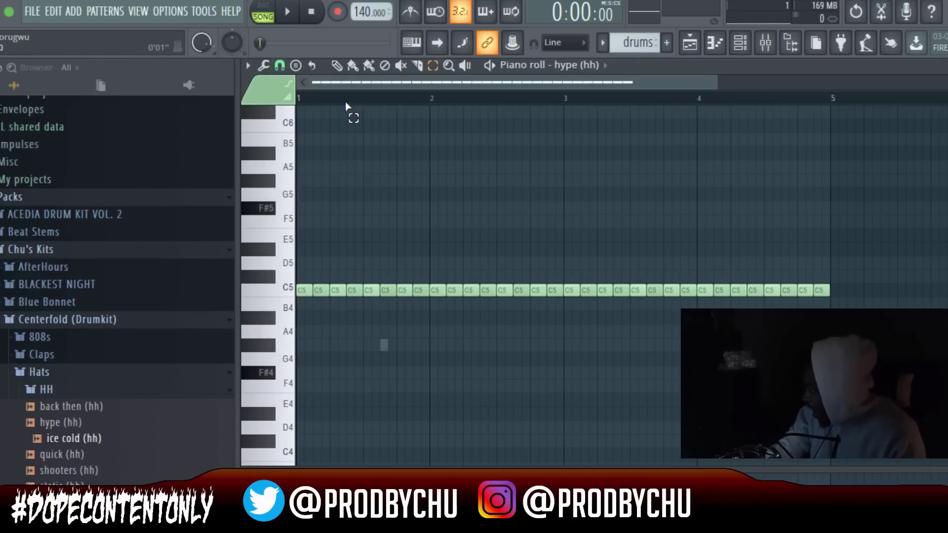
scroll(345, 102, up, 2)
drag(366, 80, 371, 81)
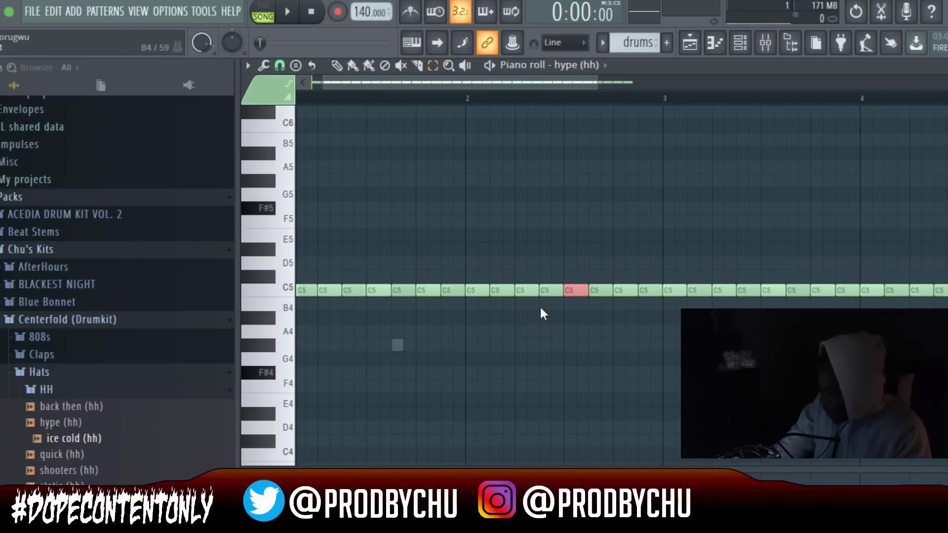
key(alt+u)
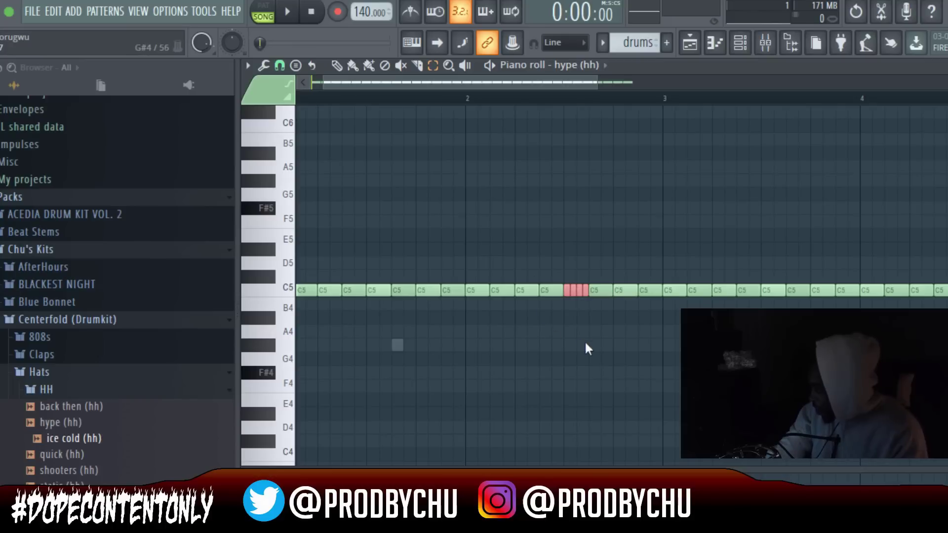
key(ctrl+d)
key(space)
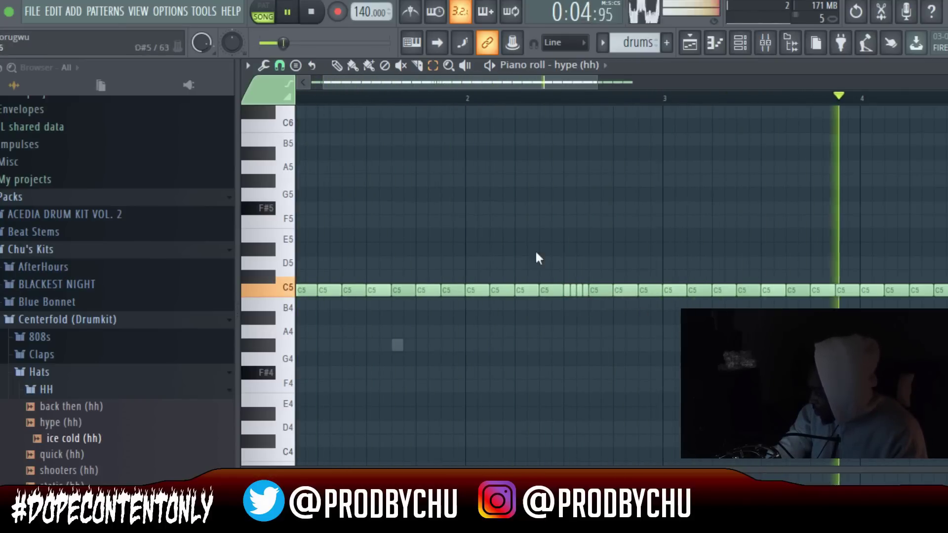
key(space)
Step: Set the snap to 1/6 beat and chop the C5 note on beat 2 of bar 3 into three during playback
click(279, 65)
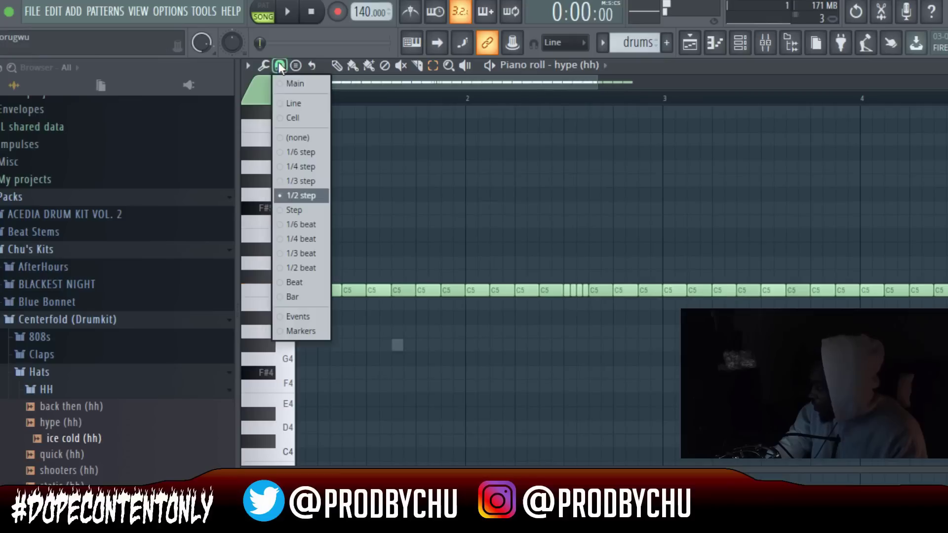
click(314, 225)
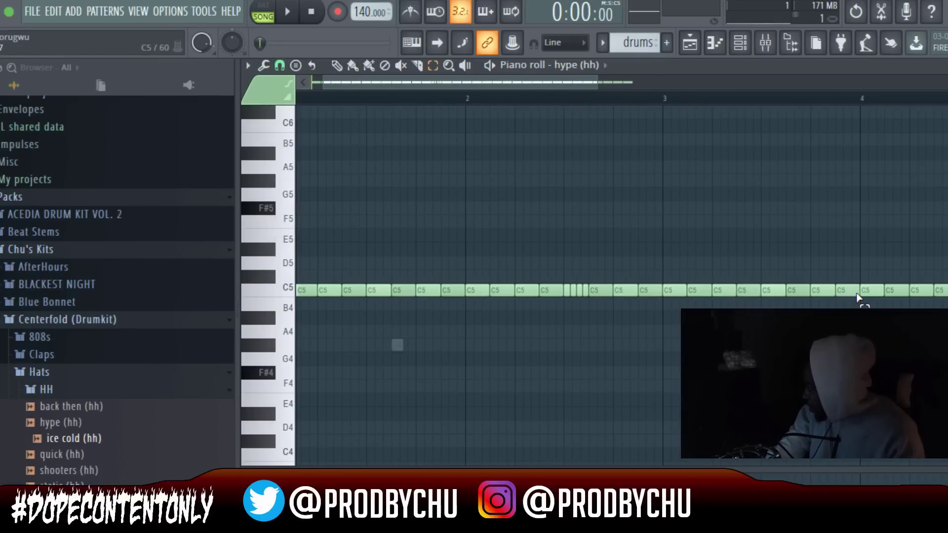
key(space)
click(717, 291)
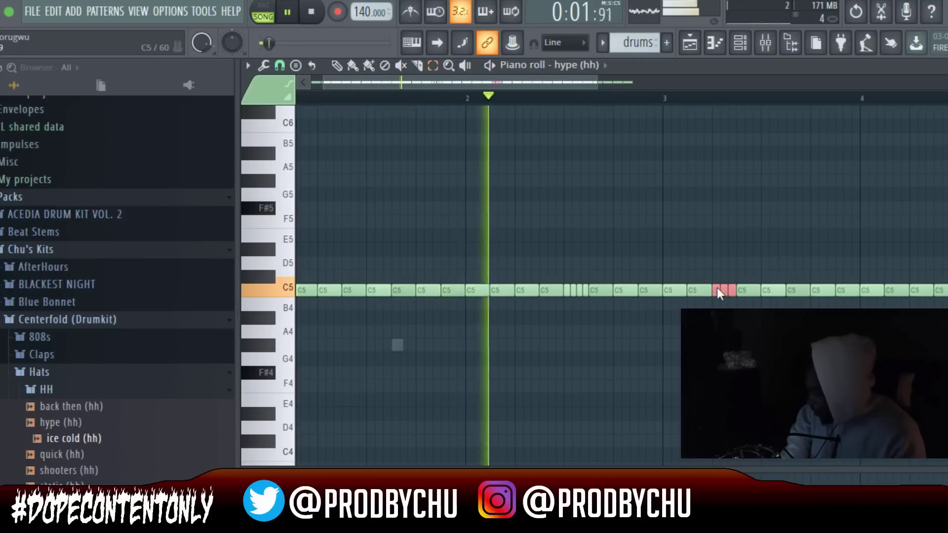
Step: Raise the last slice of the bar 3 roll to C#5 and lower the note right after it to B4
click(731, 291)
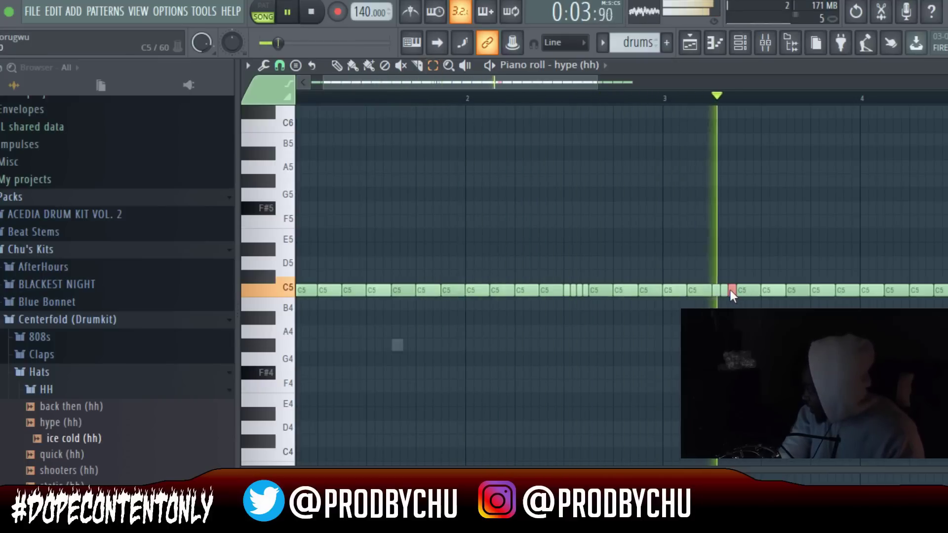
key(shift+Up)
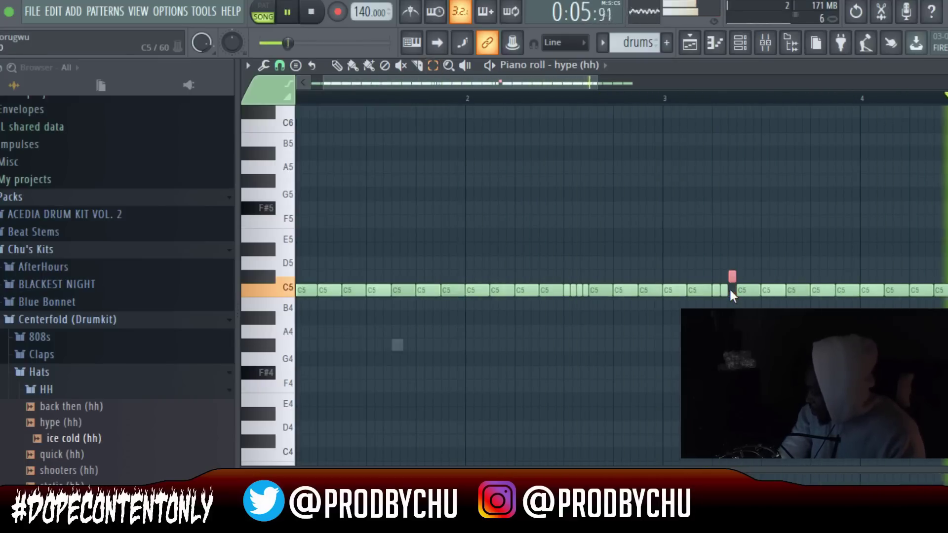
click(739, 288)
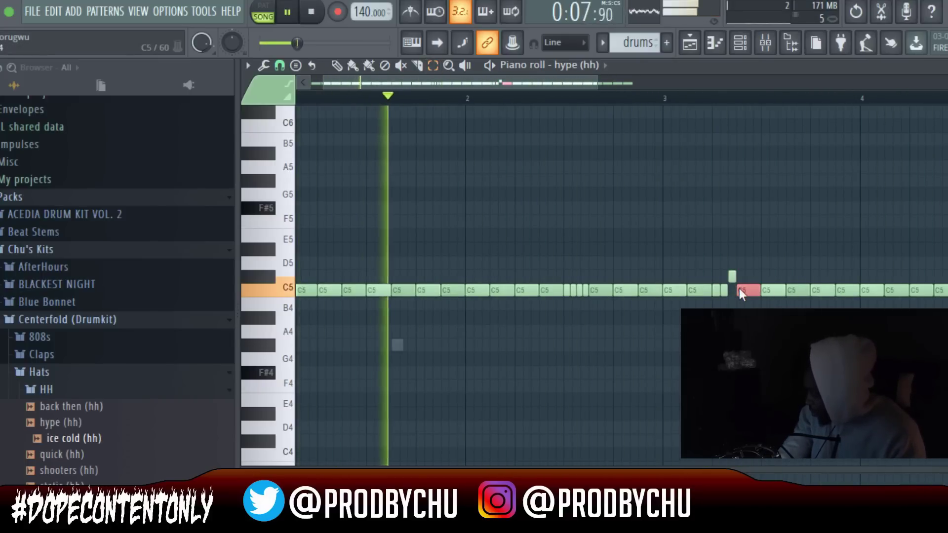
key(shift+Down)
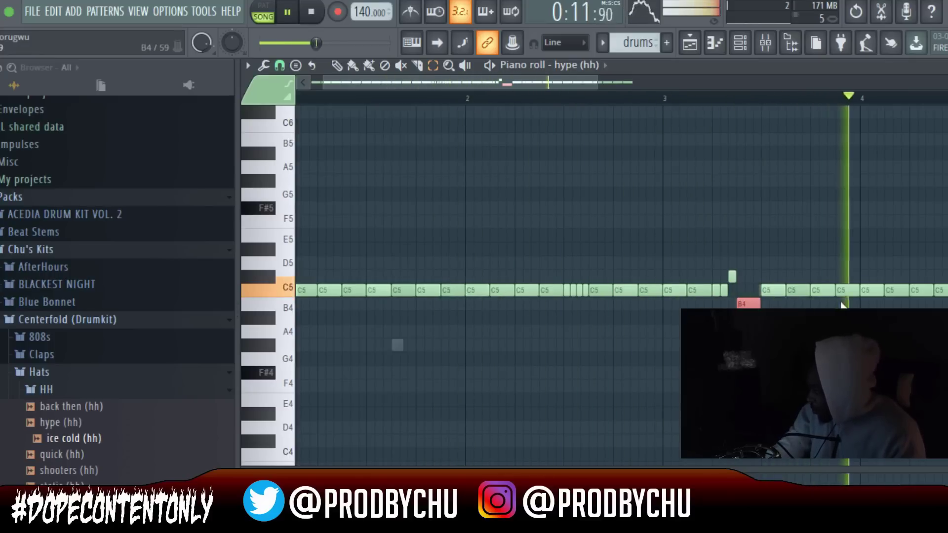
Step: Chop the C5 note on beat 2 of bar 4 into three, lowering the first two slices to A4 and the last to A#4
click(919, 291)
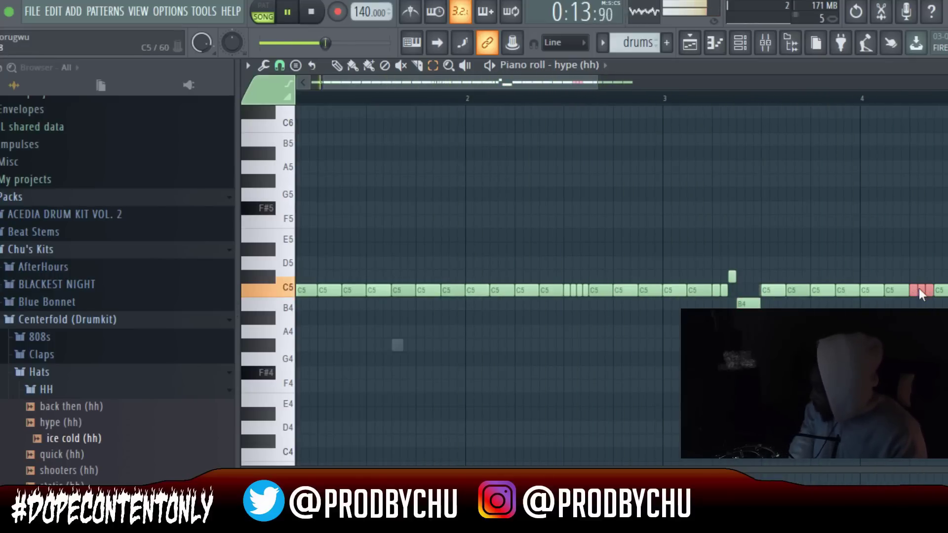
right_click(920, 291)
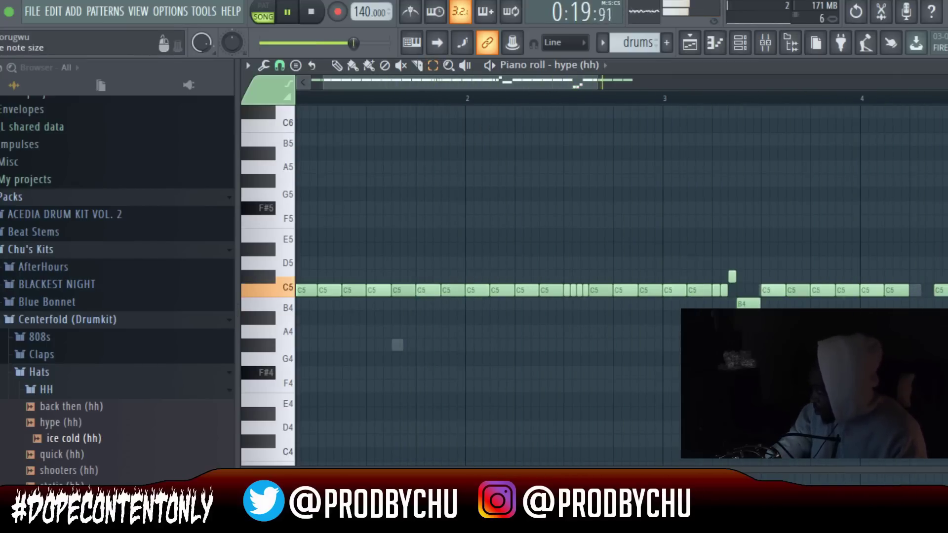
key(F6)
click(637, 210)
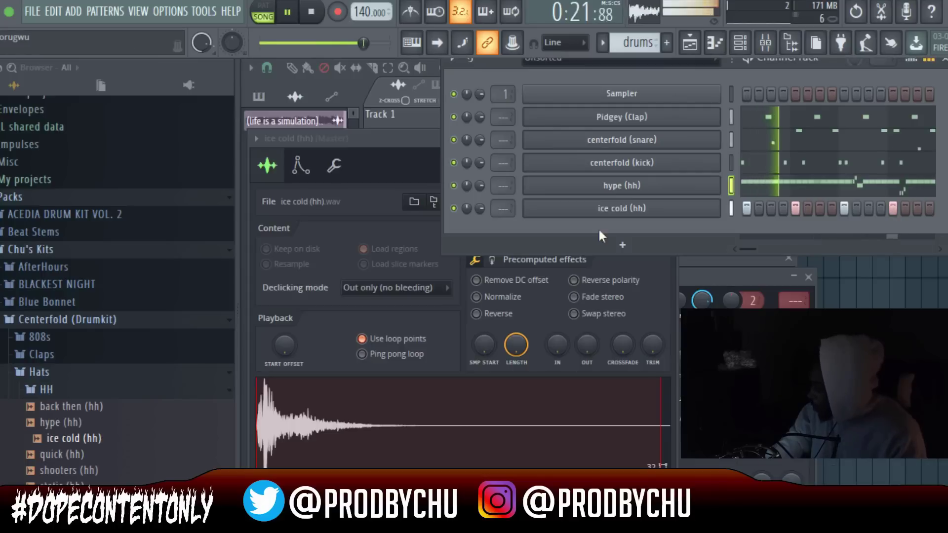
key(space)
Step: Open the ice cold (hh) piano roll and extend its C5 notes with quick legato
right_click(642, 208)
click(696, 210)
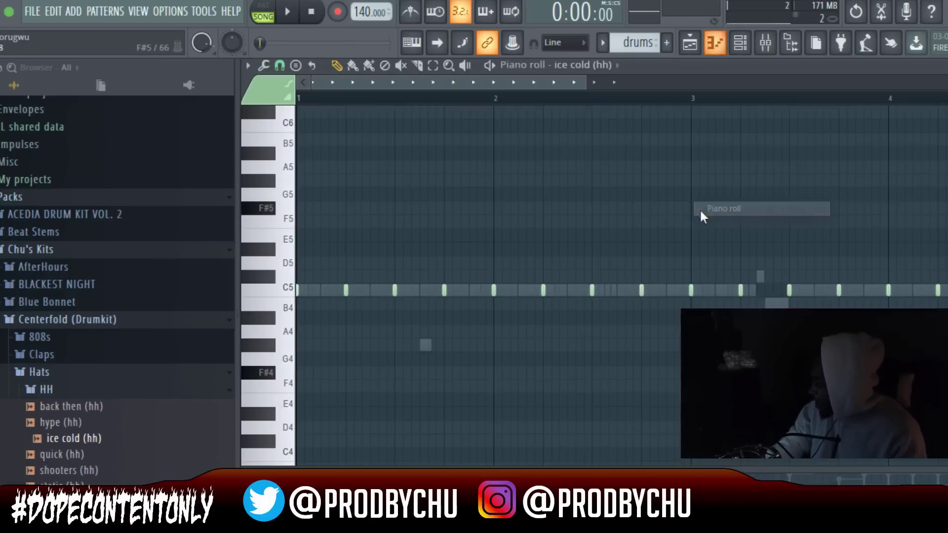
scroll(373, 94, down, 4)
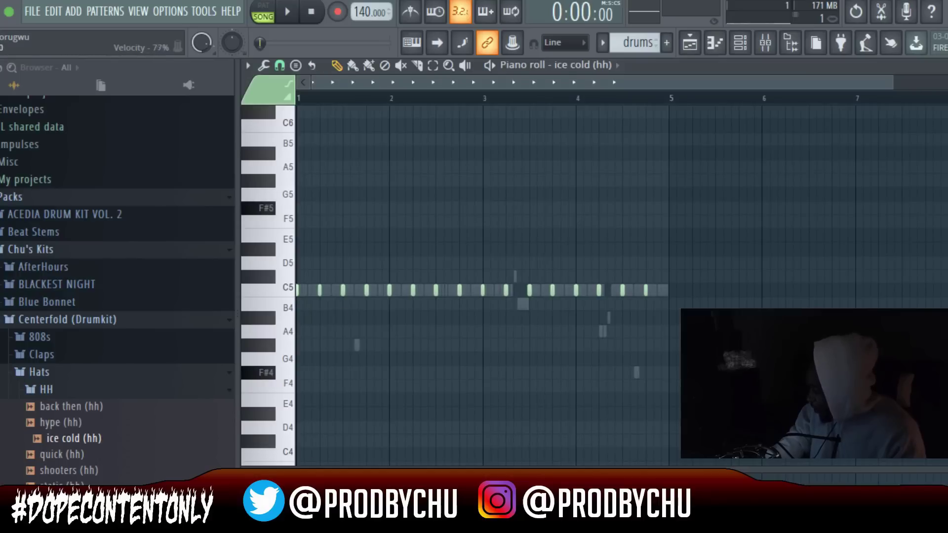
key(ctrl+l)
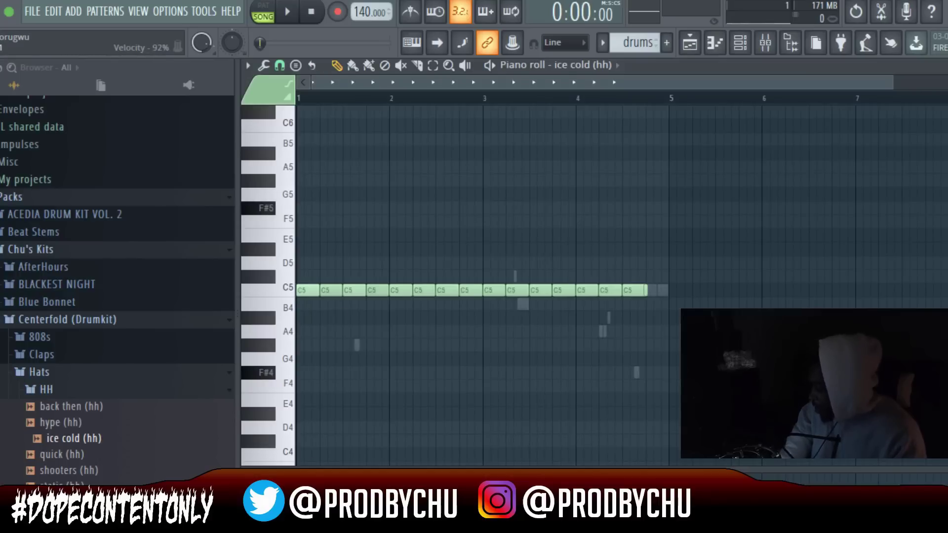
Step: Delete the ice cold (hh) notes after bar 1 and repeat the bar 1 notes through bar 4
drag(711, 392, 402, 247)
key(Delete)
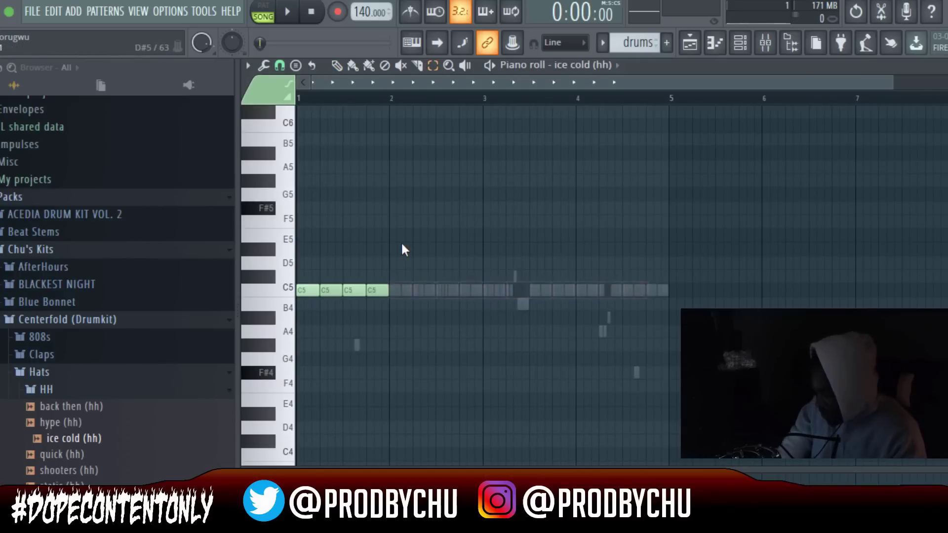
key(ctrl+b)
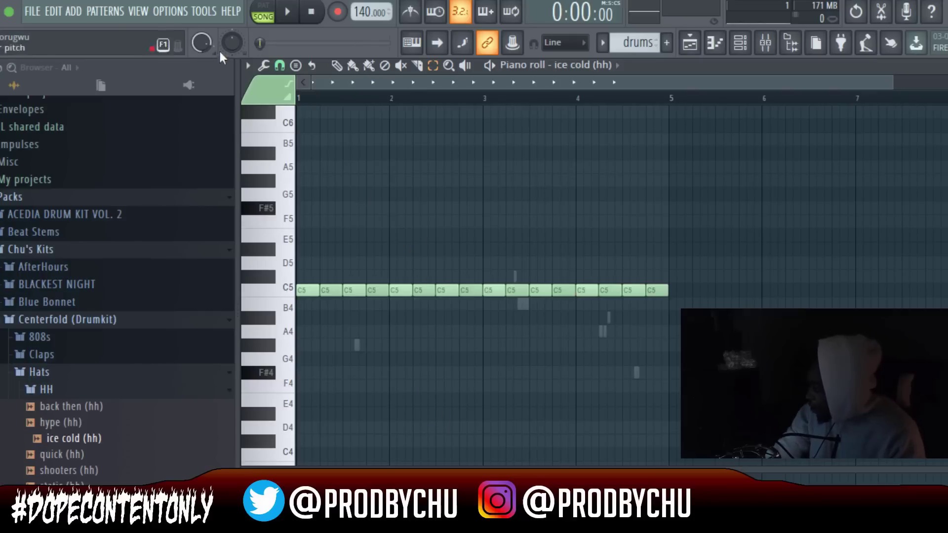
Step: Set the piano roll snap to 1/3 beat and try chopping the C5 note on beat 3 of bar 2 into three
click(280, 66)
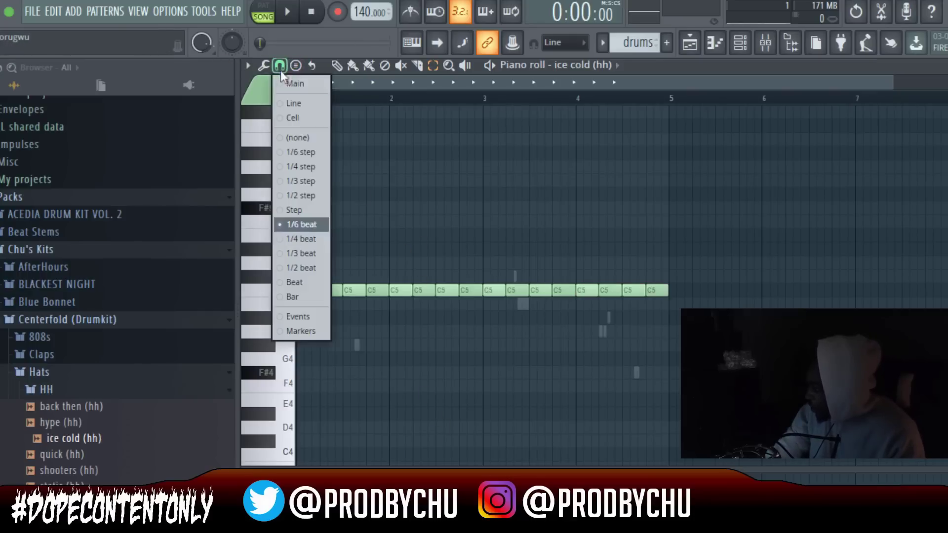
click(313, 267)
scroll(364, 101, up, 3)
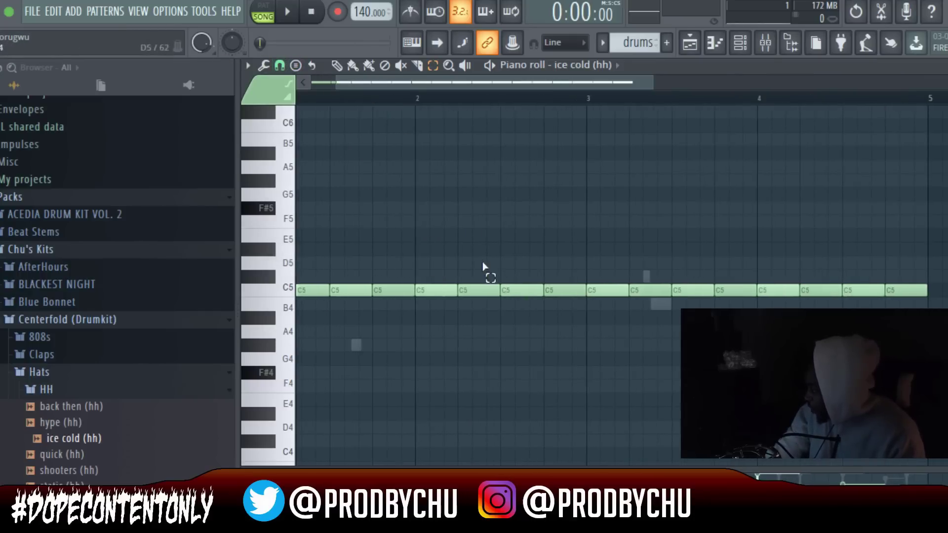
key(alt+u)
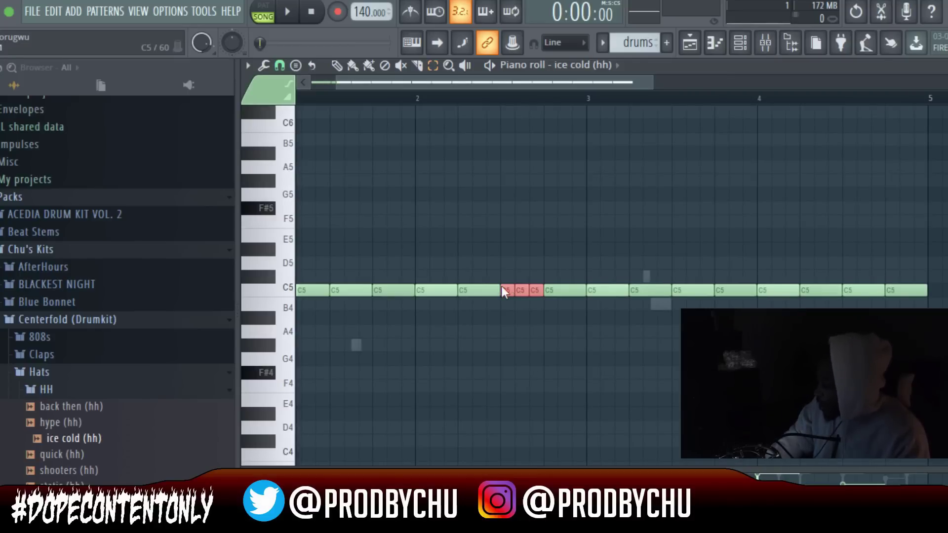
scroll(482, 106, down, 3)
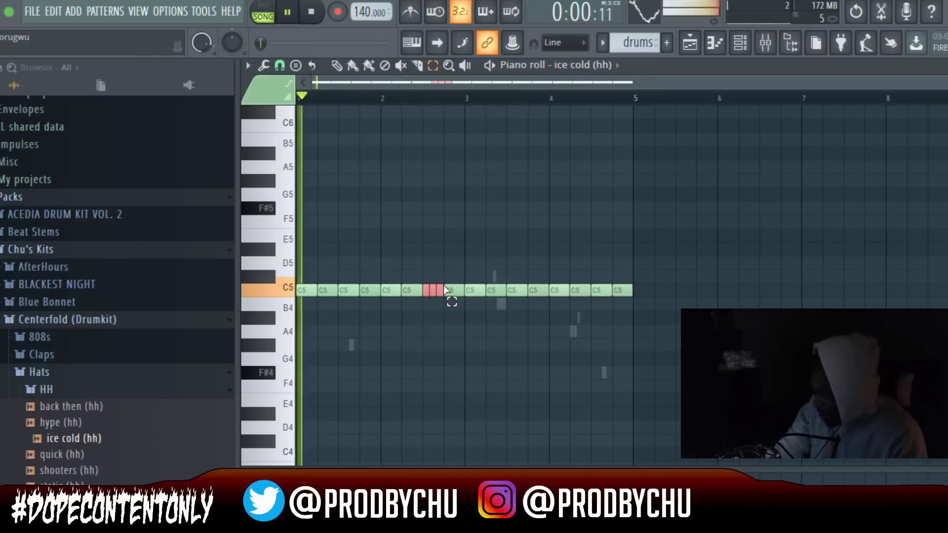
key(ctrl+z)
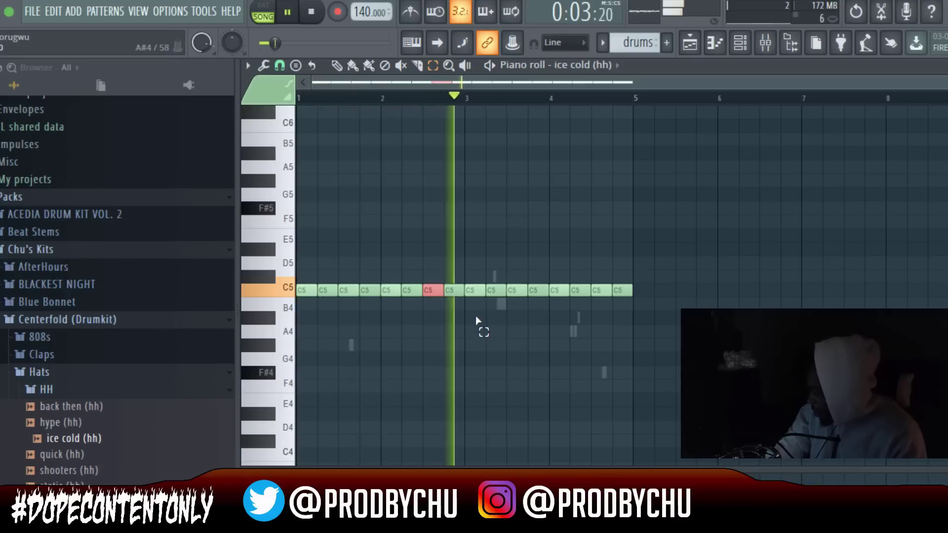
Step: Chop the last C5 hi-hat note of bar 3 into three slices and play the loop
ctrl+click(535, 290)
key(ctrl+u)
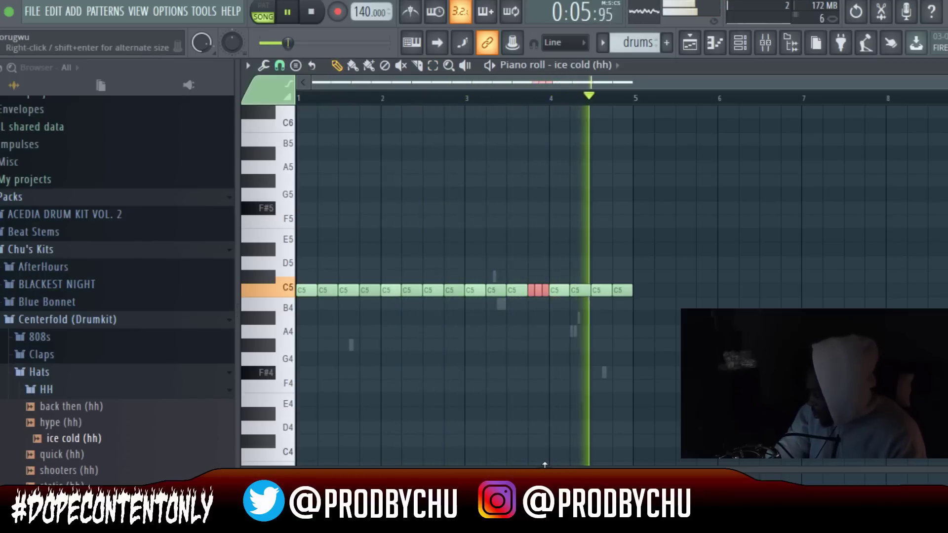
key(space)
key(space)
Step: Chop the last C5 note of bar 4 into three, lower the slices to A4 and close the ice cold (hh) piano roll
drag(624, 288, 627, 307)
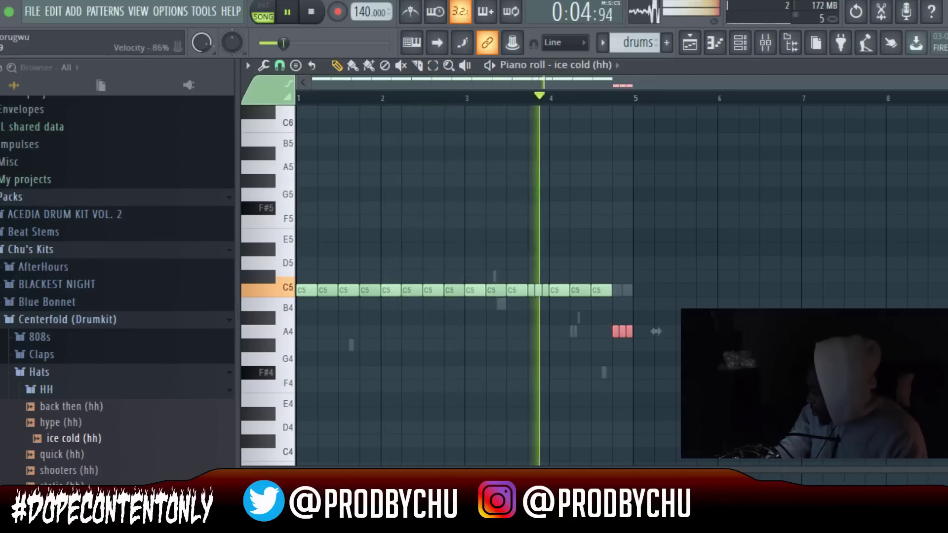
key(Escape)
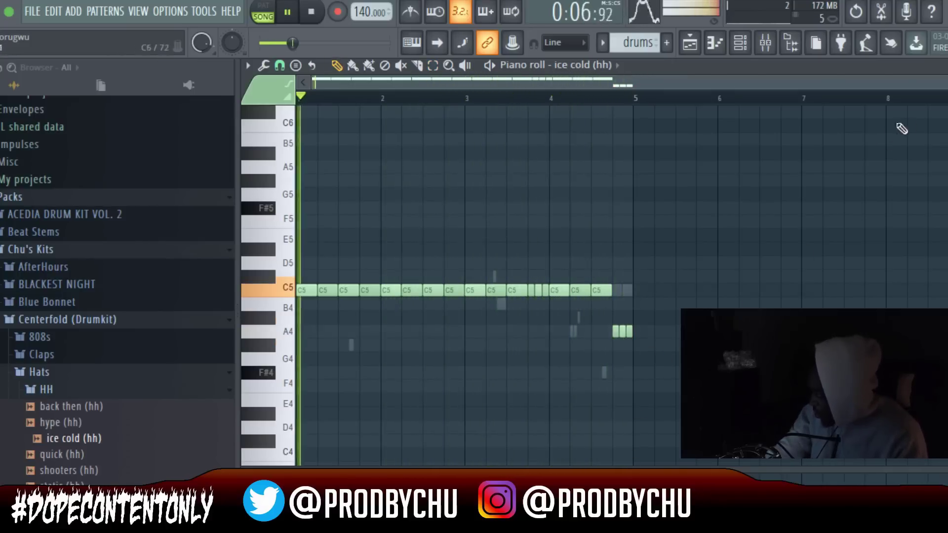
key(Escape)
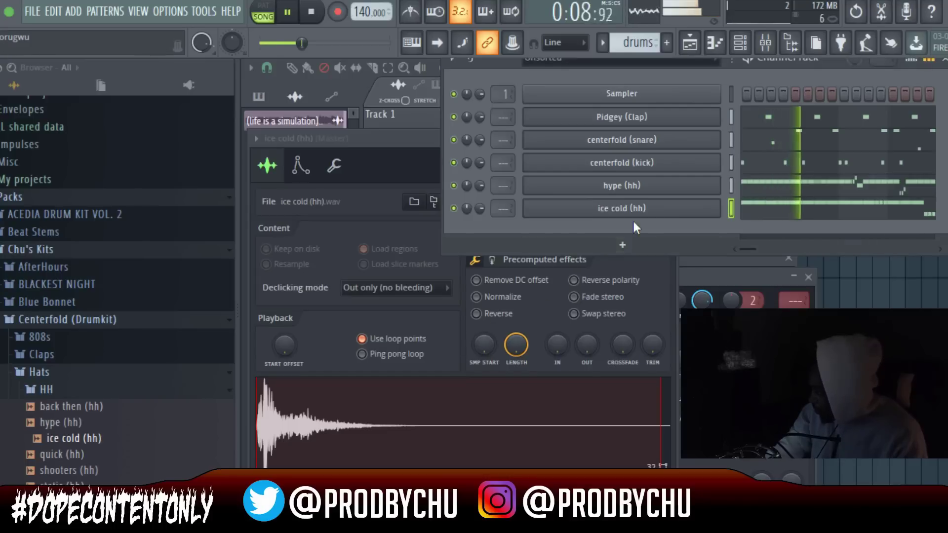
key(space)
Step: Load boy wonder (808) from the Centerfold drum kit's 808s into a new sampler channel
click(49, 338)
click(61, 355)
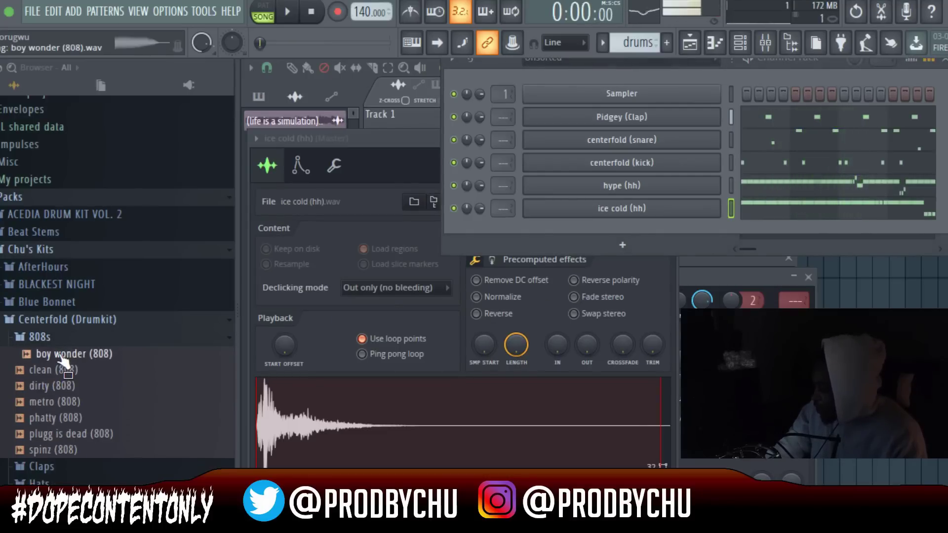
right_click(61, 357)
click(107, 369)
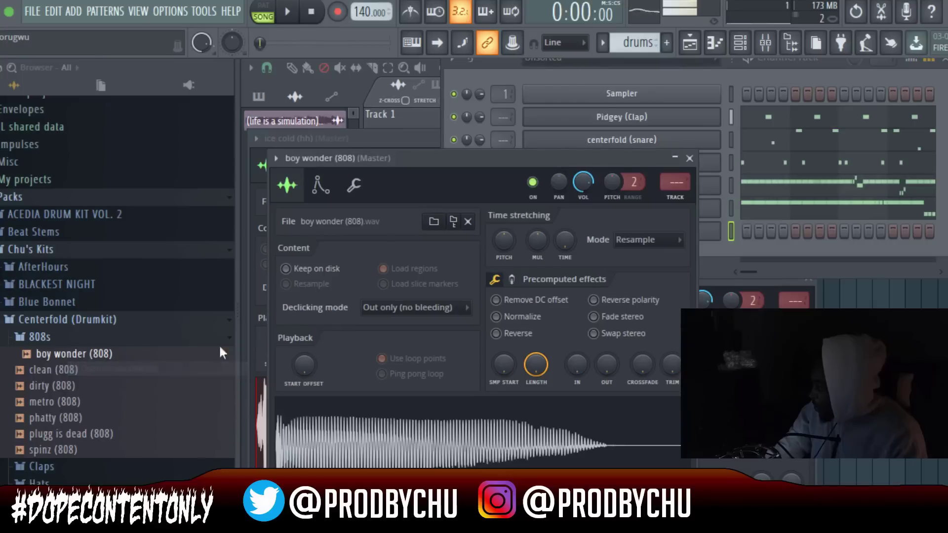
Step: Enable the boy wonder (808) volume envelope with hold at maximum and attack, decay, sustain and release at zero
click(321, 185)
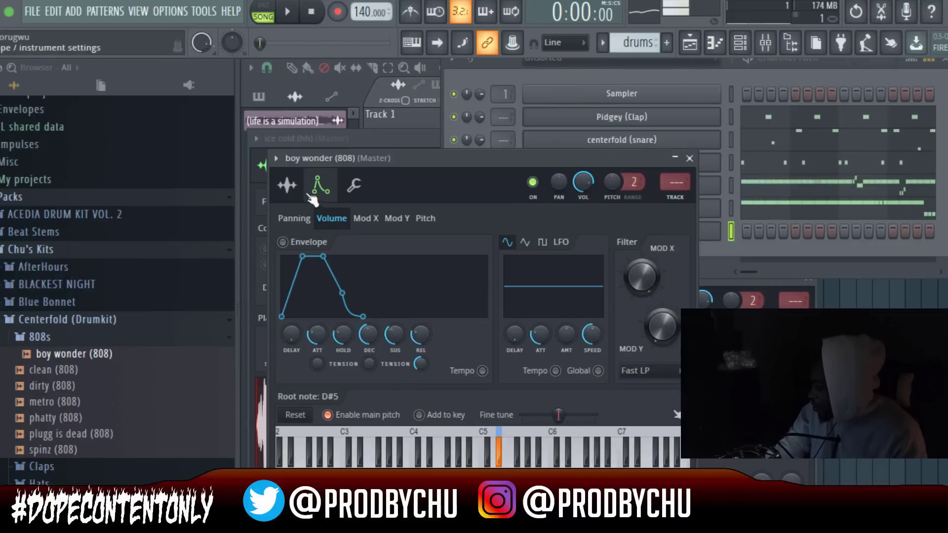
scroll(330, 348, down, 5)
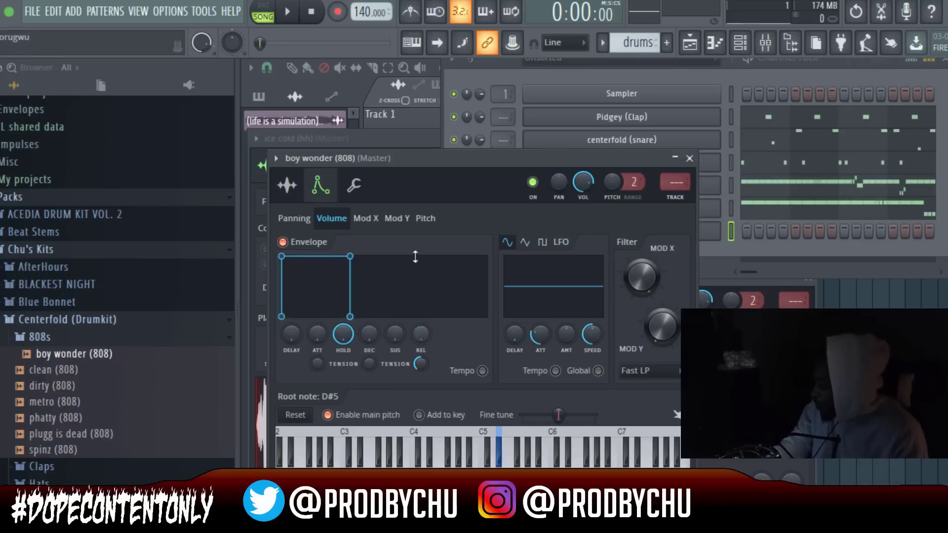
click(288, 186)
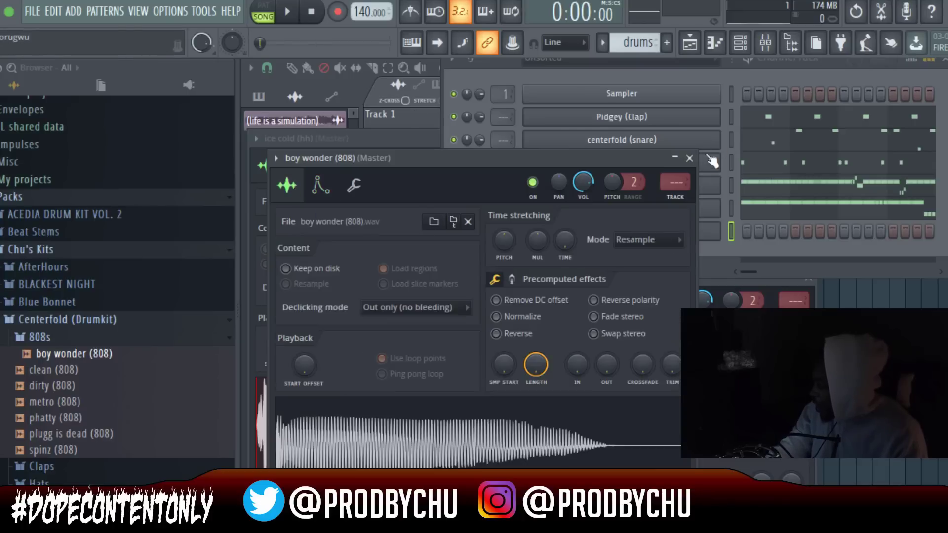
Step: Mute the clap, snare, kick and both hi-hat channels and open the boy wonder (808) piano roll
click(689, 159)
click(704, 231)
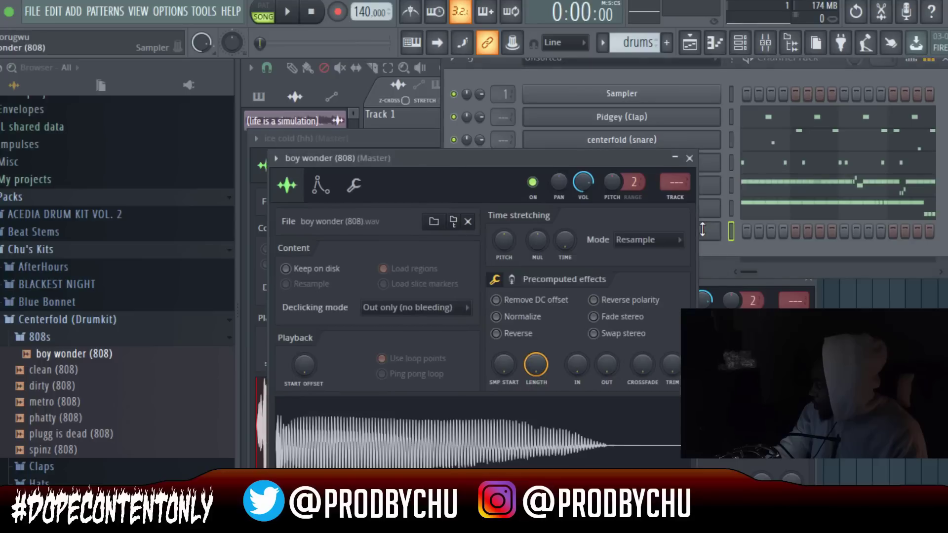
click(728, 254)
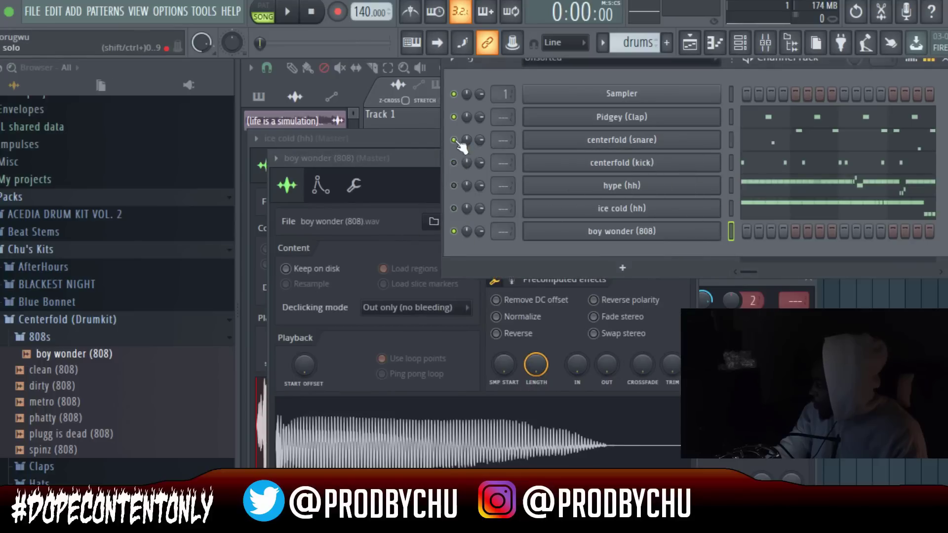
right_click(693, 230)
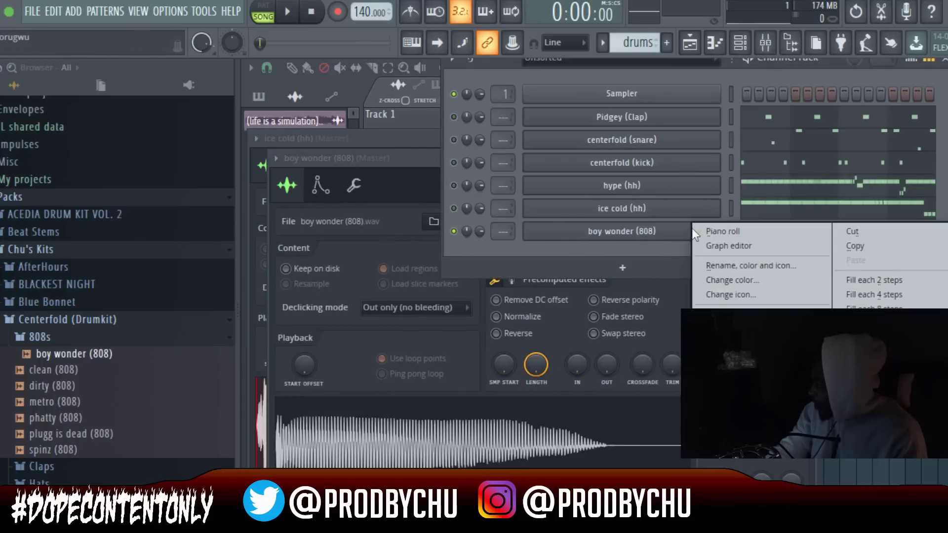
click(712, 231)
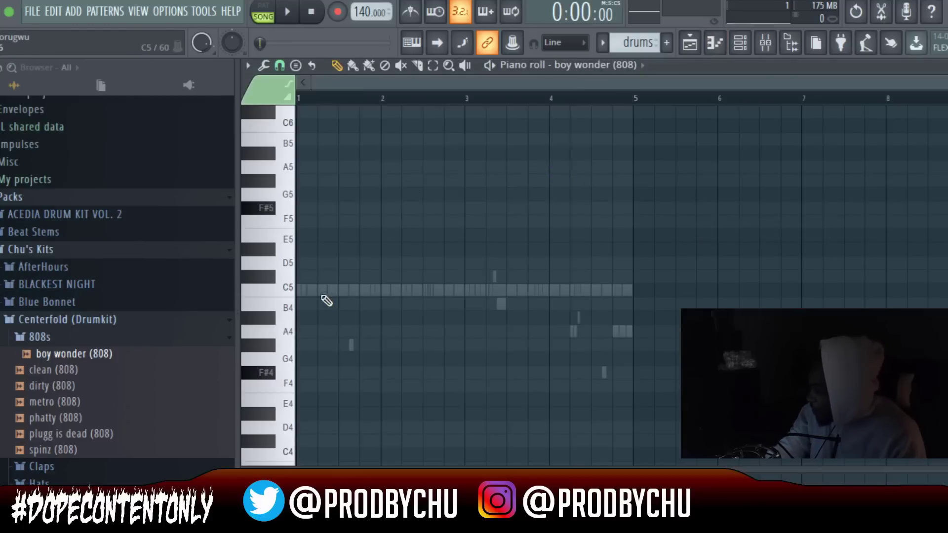
Step: Draw one long C5 note for the 808 spanning bars 1 through 4
click(271, 288)
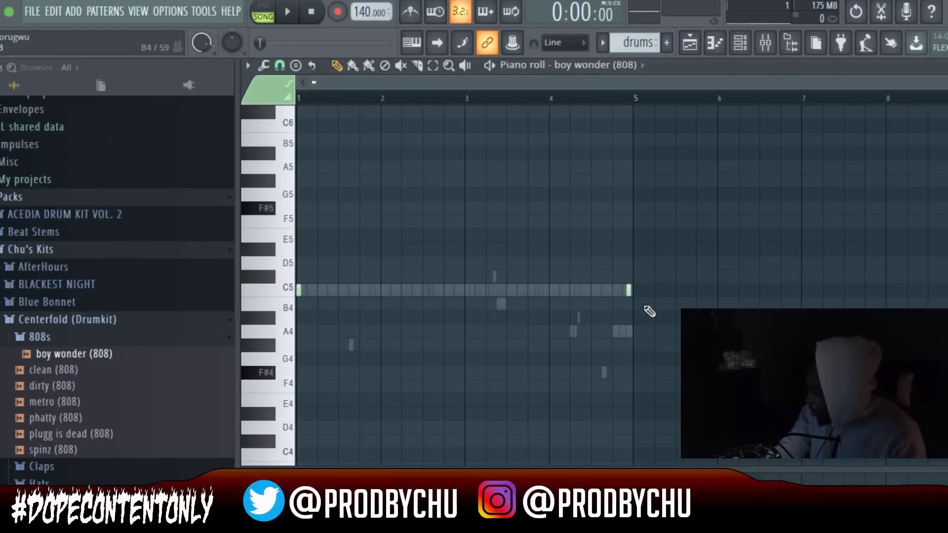
click(628, 289)
drag(634, 292, 636, 291)
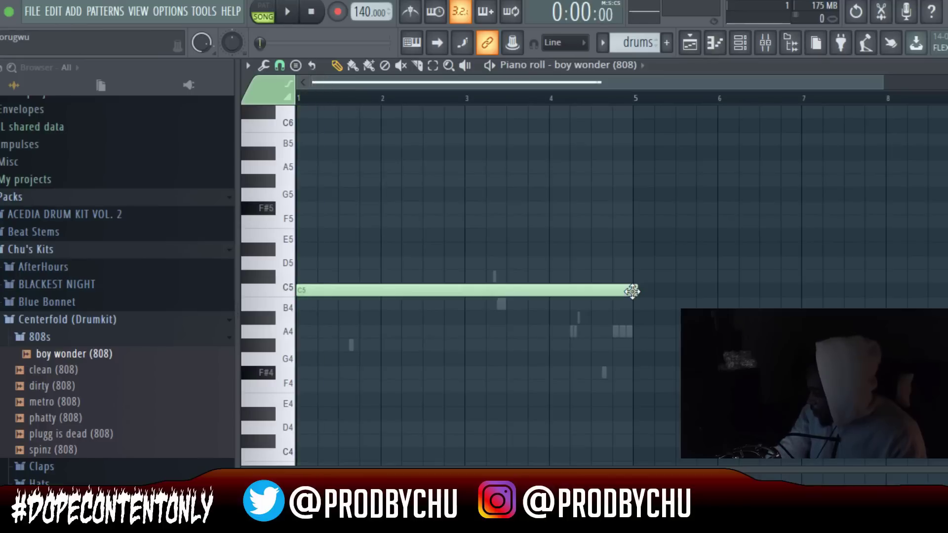
Step: Transpose the long 808 note up to C6 and play it against the loop
key(shift+Up)
key(shift+Up)
key(shift+Up)
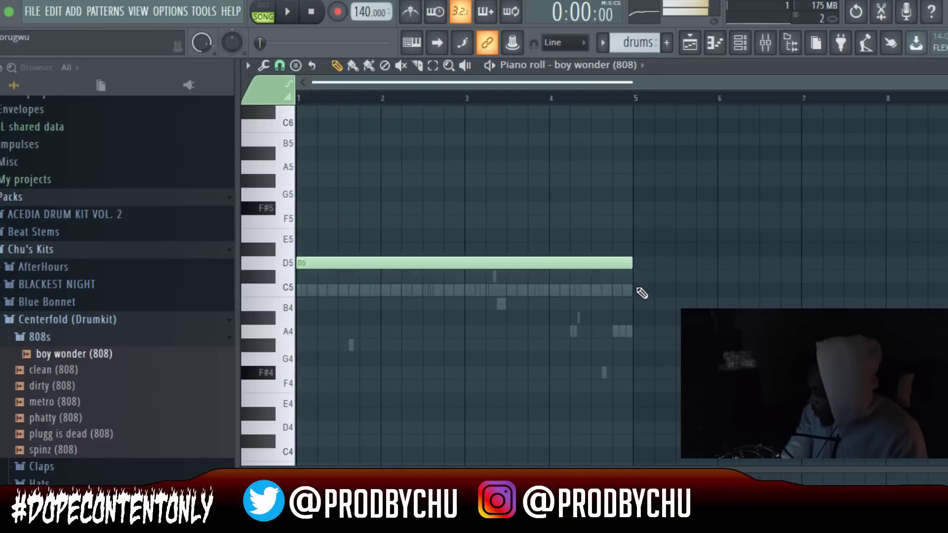
key(space)
key(Delete)
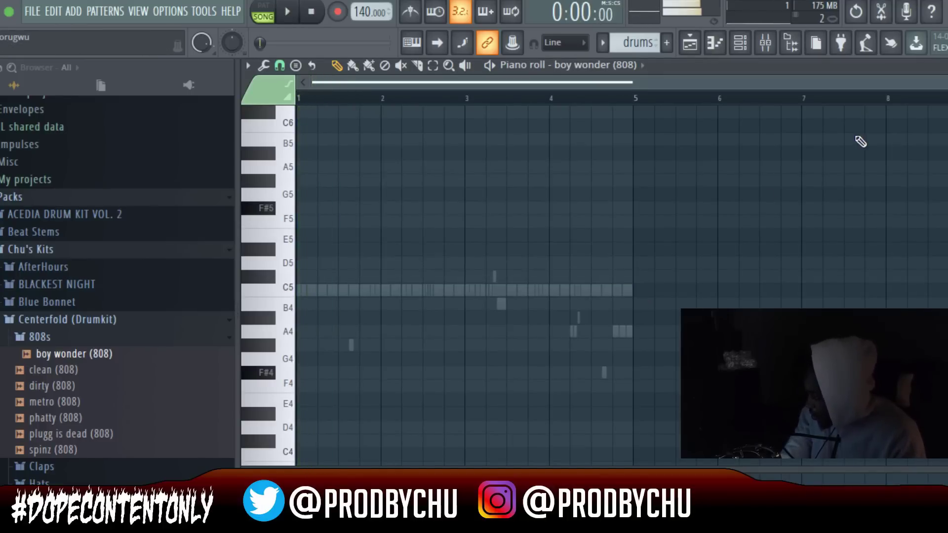
key(ctrl+v)
key(shift+Down)
key(shift+Down)
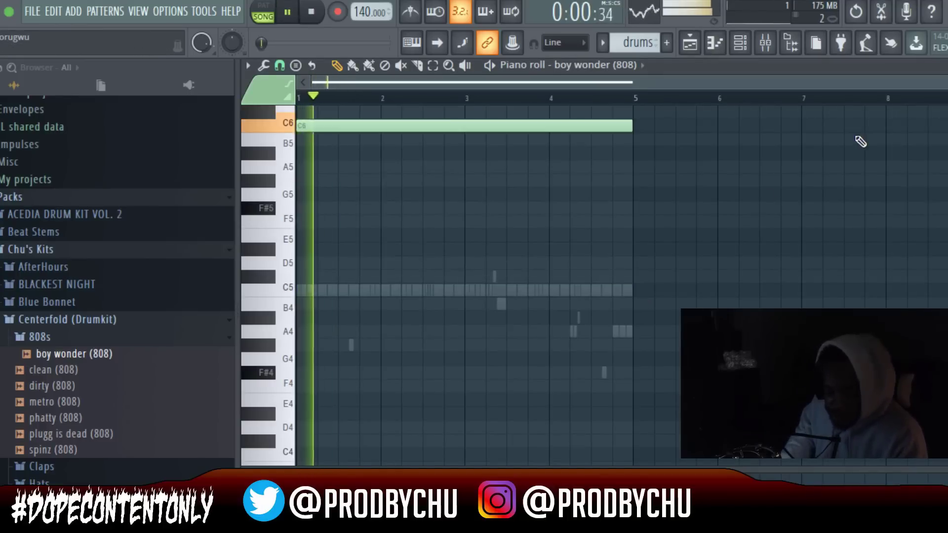
Step: Lower the long 808 note semitone by semitone to F#5, replaying it against the loop to match the key
key(space)
key(space)
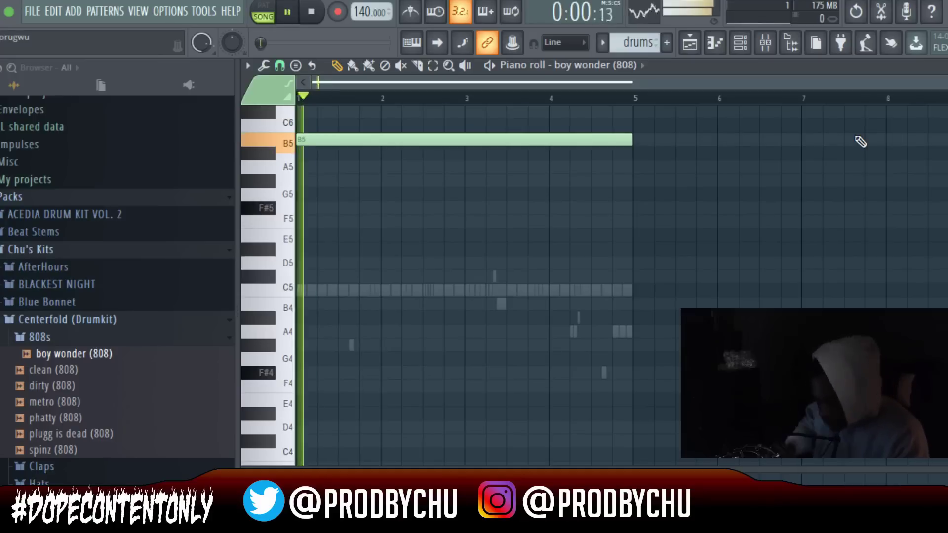
key(shift+Down)
key(space)
key(space)
key(shift+Down)
key(shift+Down)
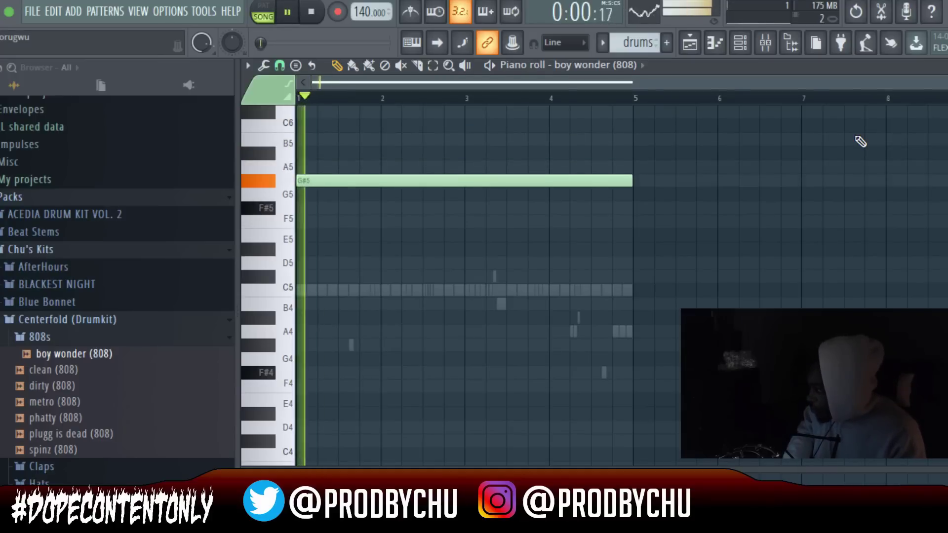
key(shift+Down)
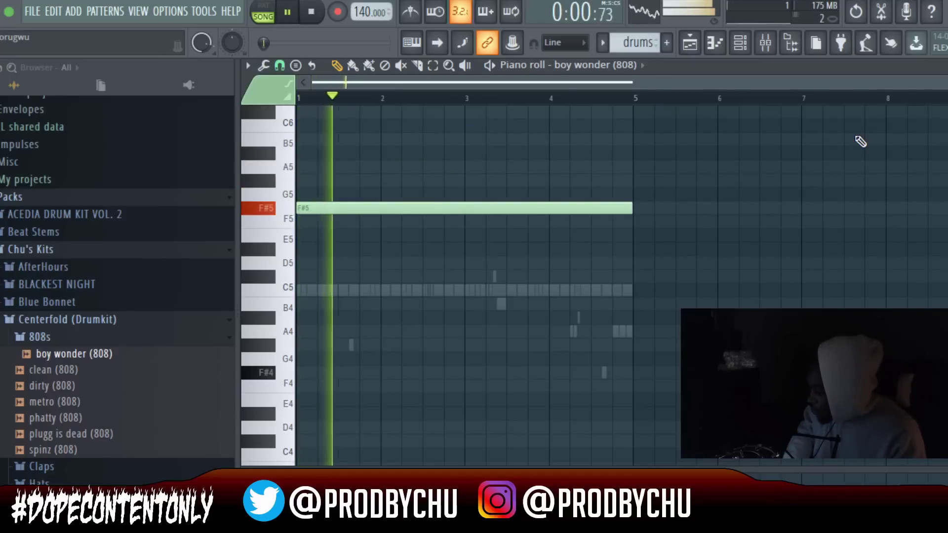
Step: Transpose the long 808 note up one octave to F#6 and check it against the loop
key(Delete)
key(space)
key(space)
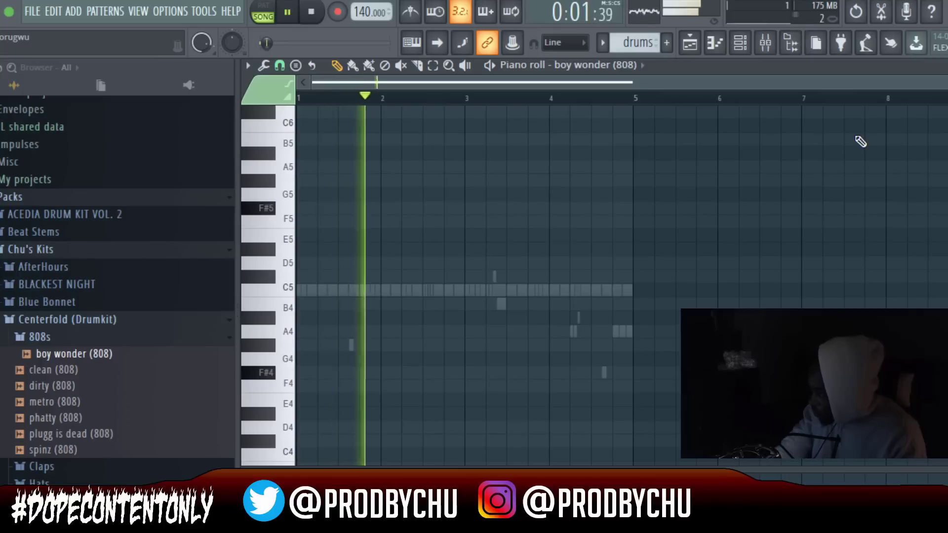
key(space)
key(space)
key(ctrl+v)
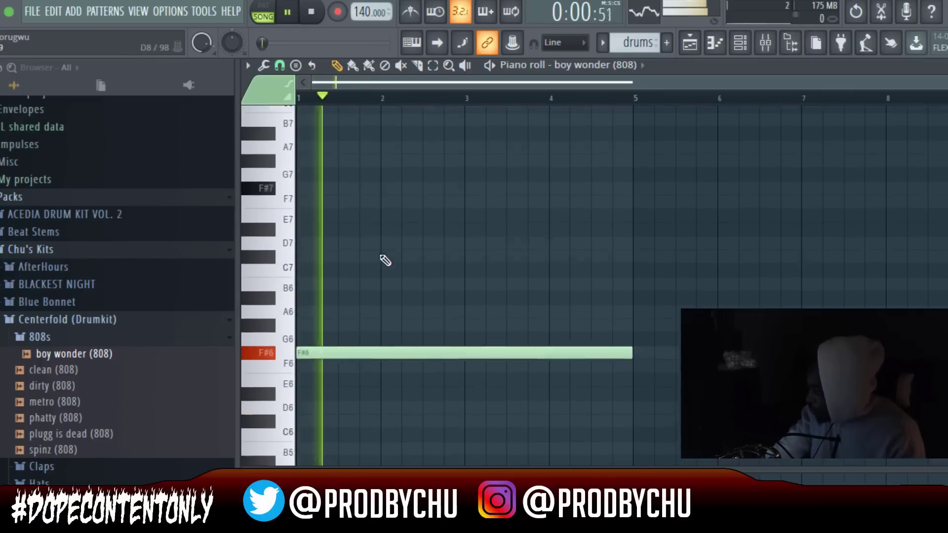
scroll(384, 262, up, 4)
key(space)
key(space)
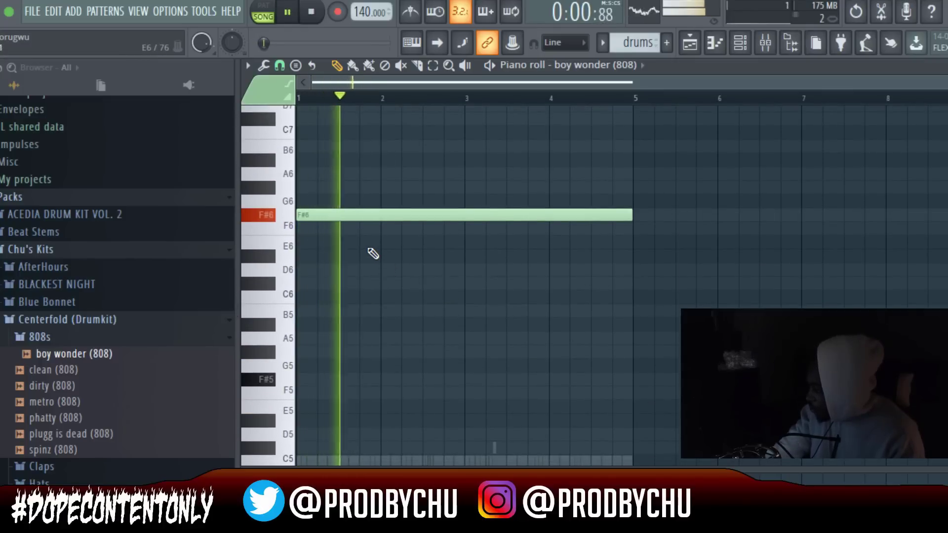
key(space)
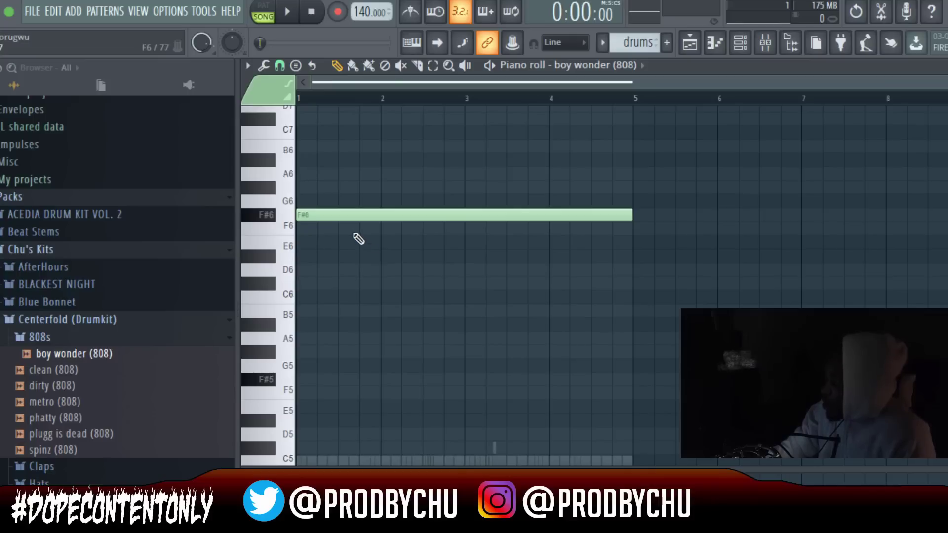
Step: Replay the F#6 note with the loop and try out a short C6 note around the start of bar 2
key(space)
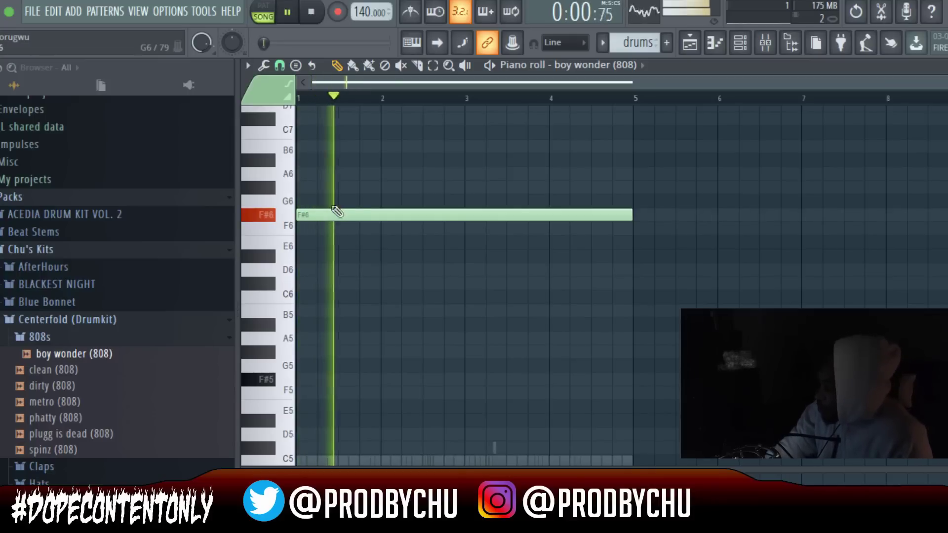
key(space)
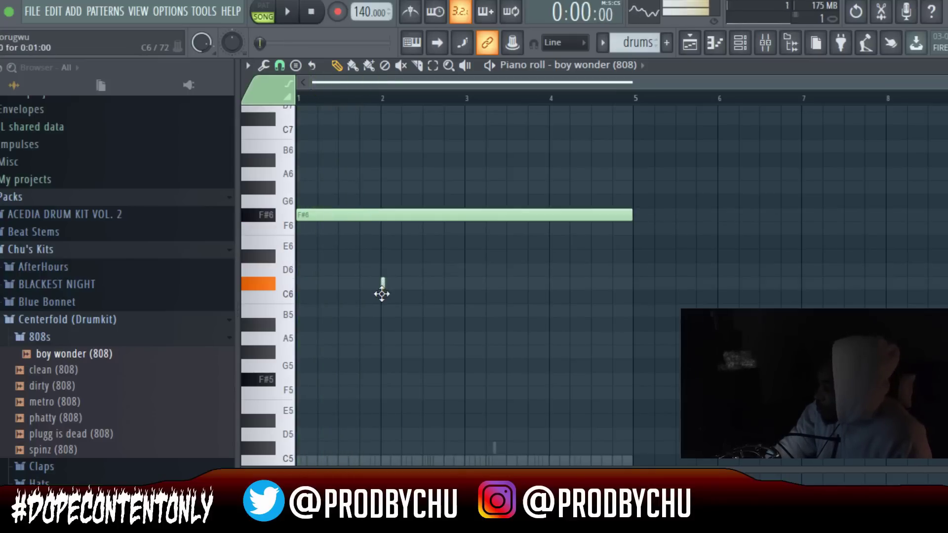
key(space)
drag(378, 295, 370, 291)
key(space)
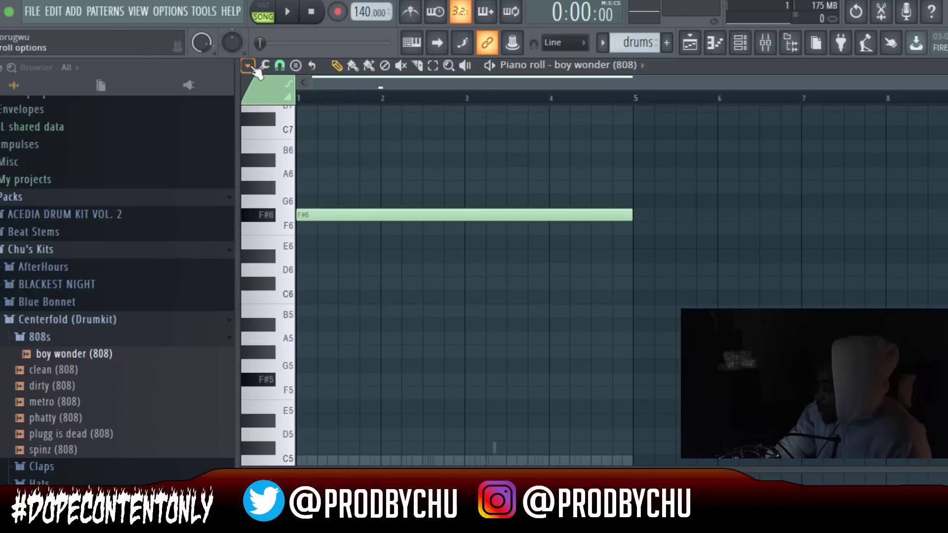
Step: Set the piano roll snap to 1/4 beat
click(249, 66)
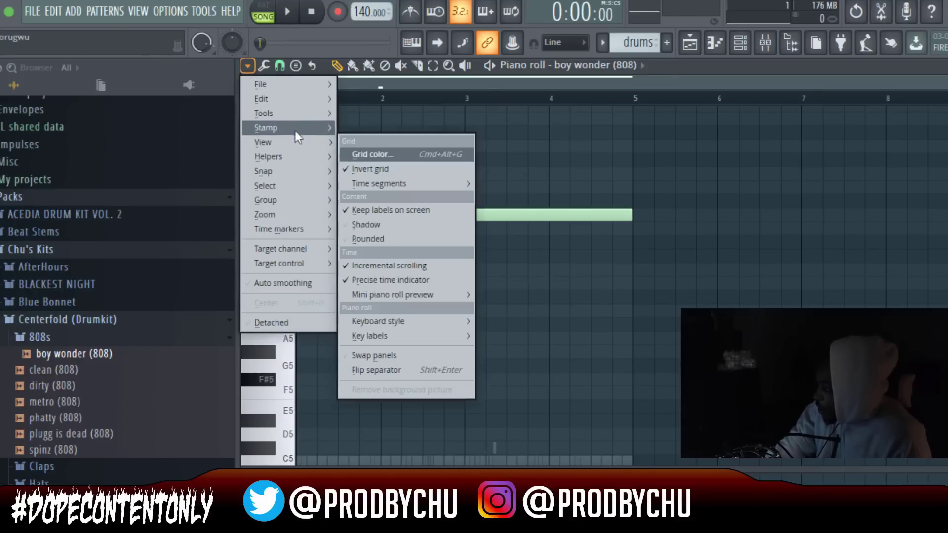
mouse_move(294, 99)
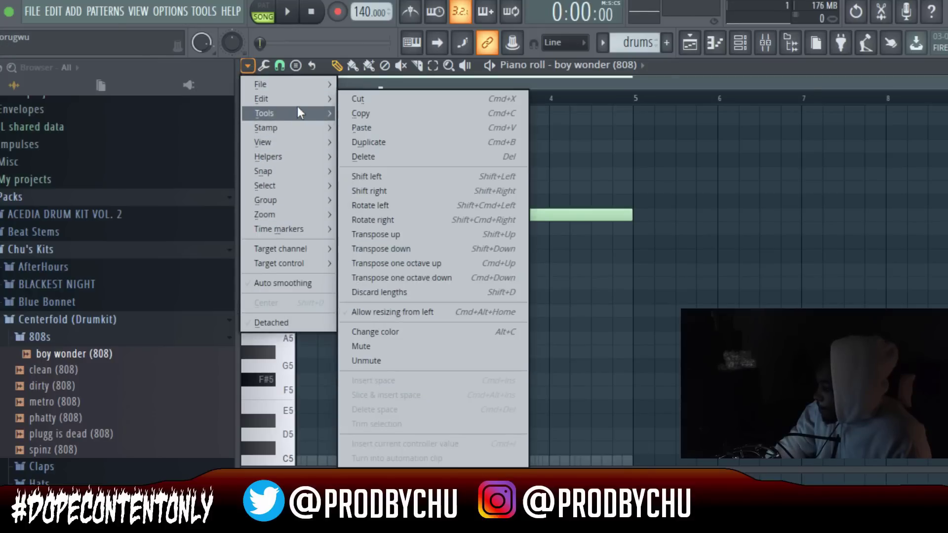
click(280, 65)
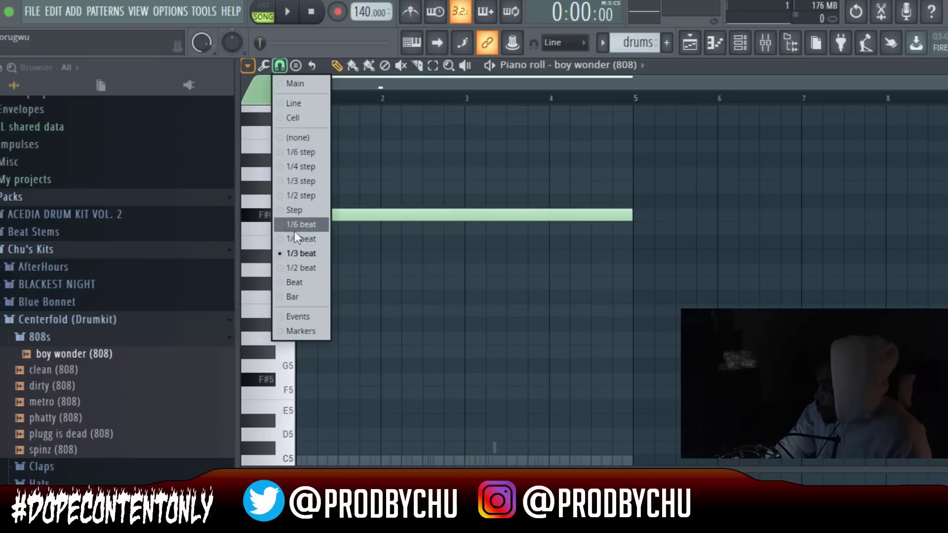
click(291, 245)
Step: Add a C#6 note two steps before bar 2, cut the long F#6 note to end there, and extend the C#6 to bar 5
key(space)
key(space)
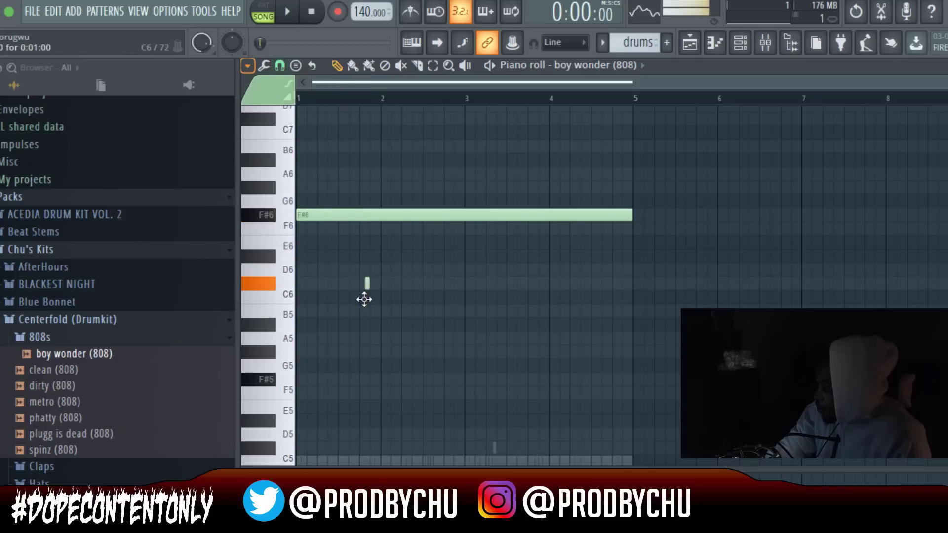
key(space)
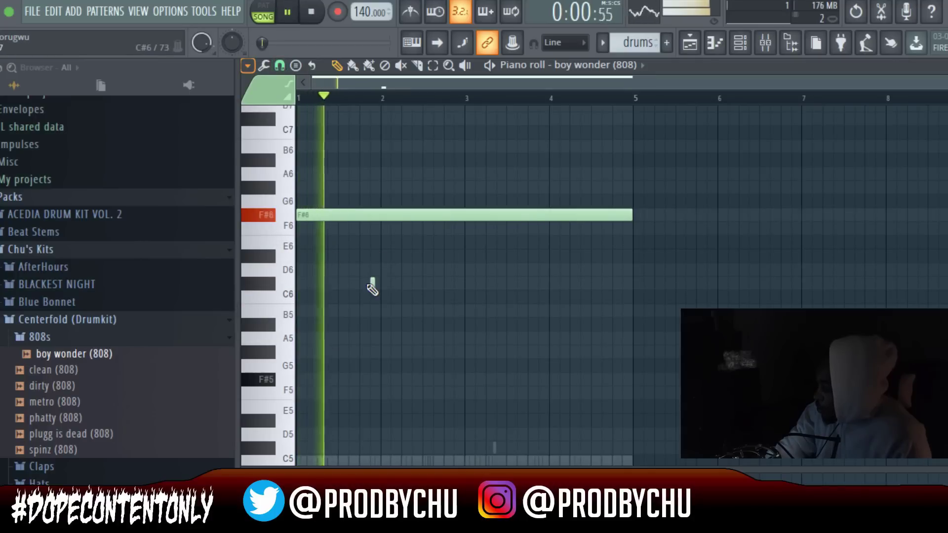
key(ctrl+z)
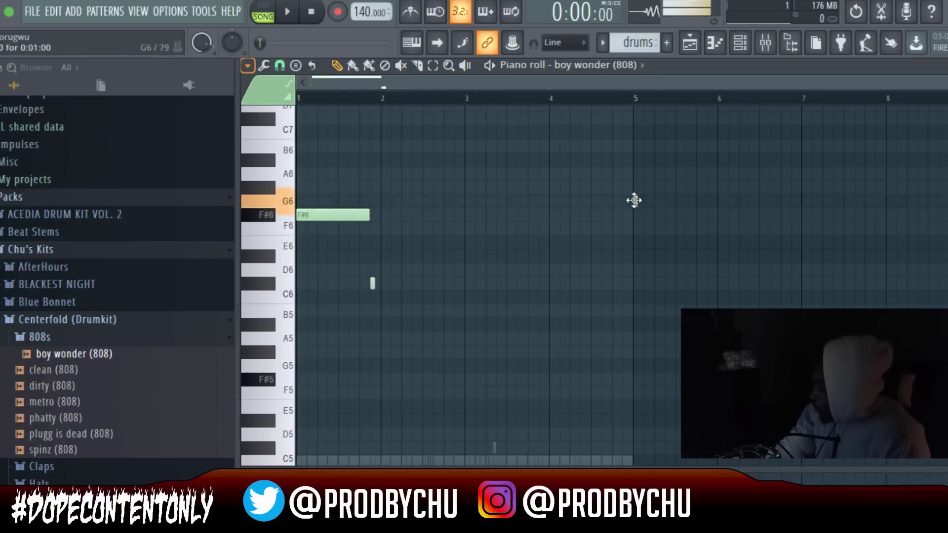
key(ctrl+z)
key(space)
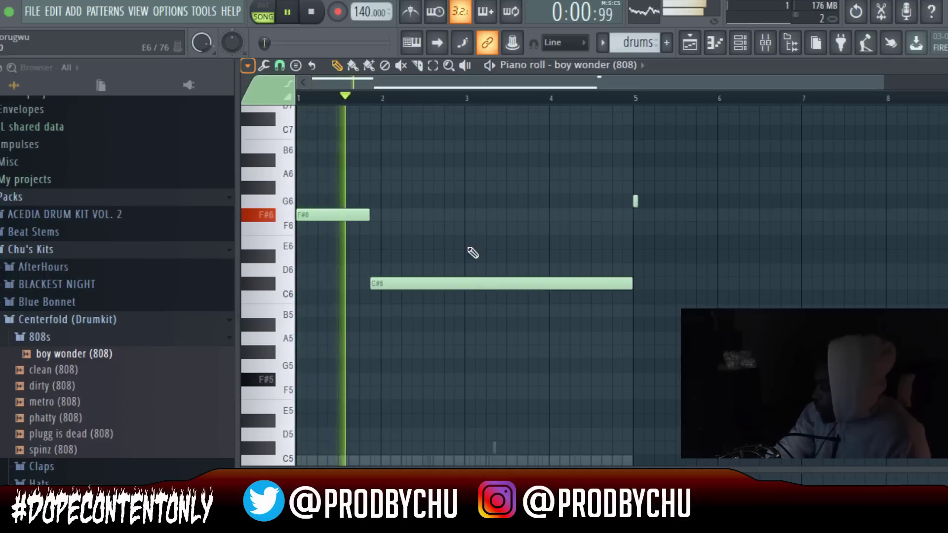
Step: Split the long C#6 note at beat 2 of bar 2 and at bar 3, and add an F#6 note from bar 3 to bar 5
key(space)
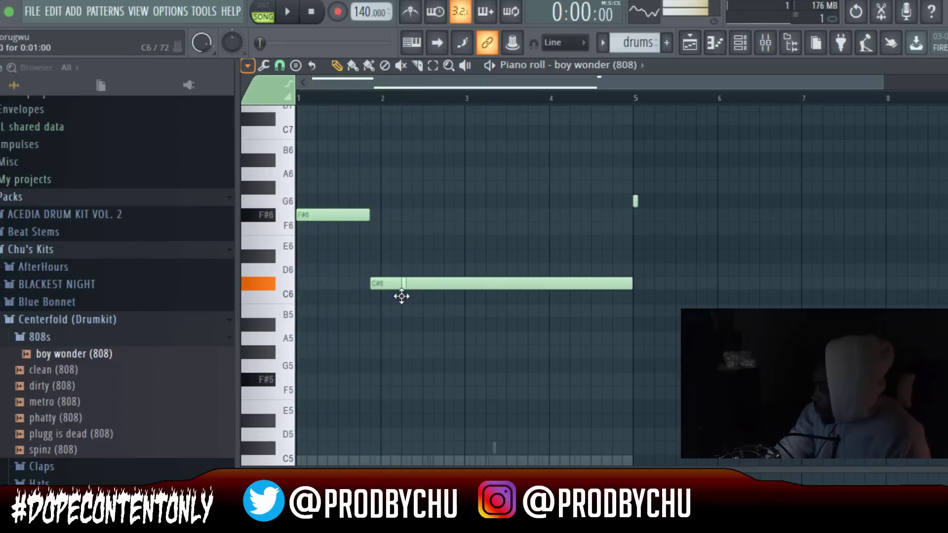
click(401, 295)
key(space)
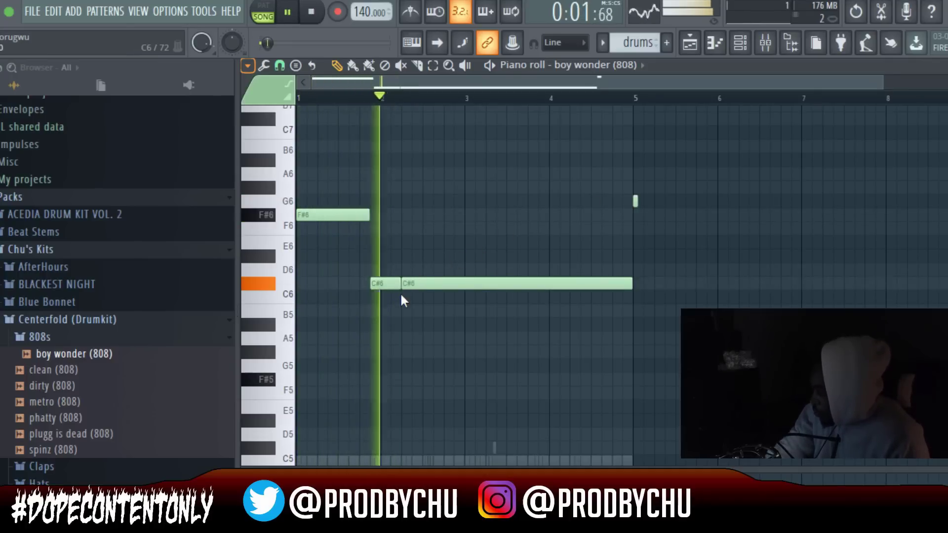
key(space)
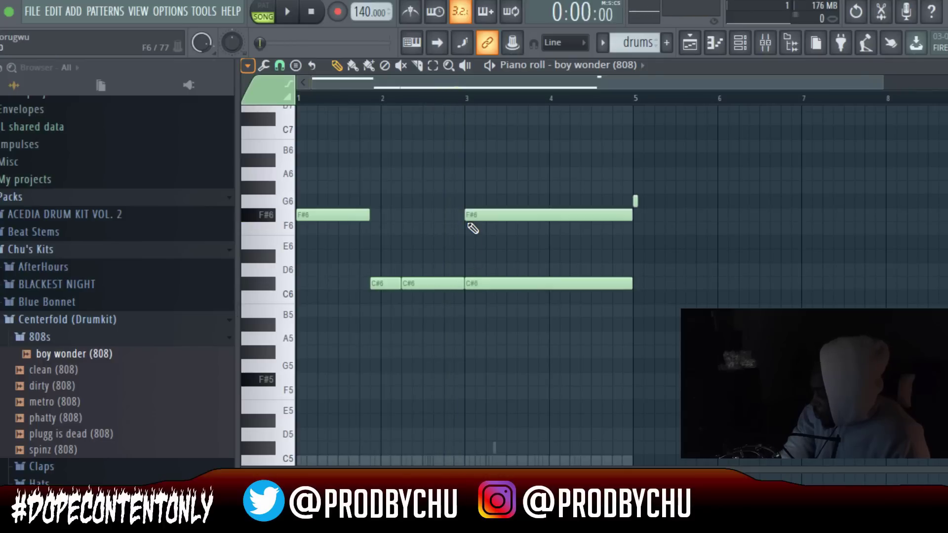
Step: Split the second F#6 note two steps into bar 3 and delete the C#6 note below it
key(space)
key(space)
key(p)
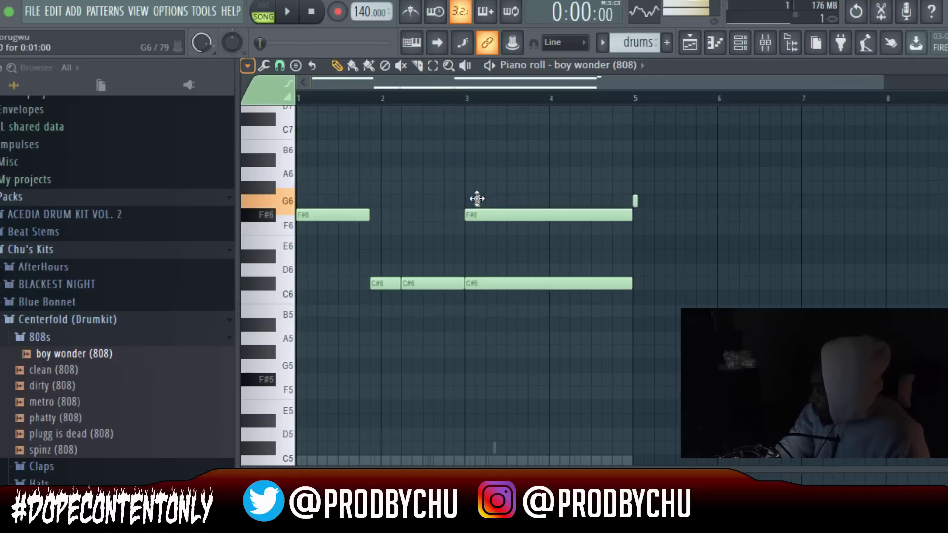
key(space)
key(space)
key(space)
key(space)
key(space)
key(space)
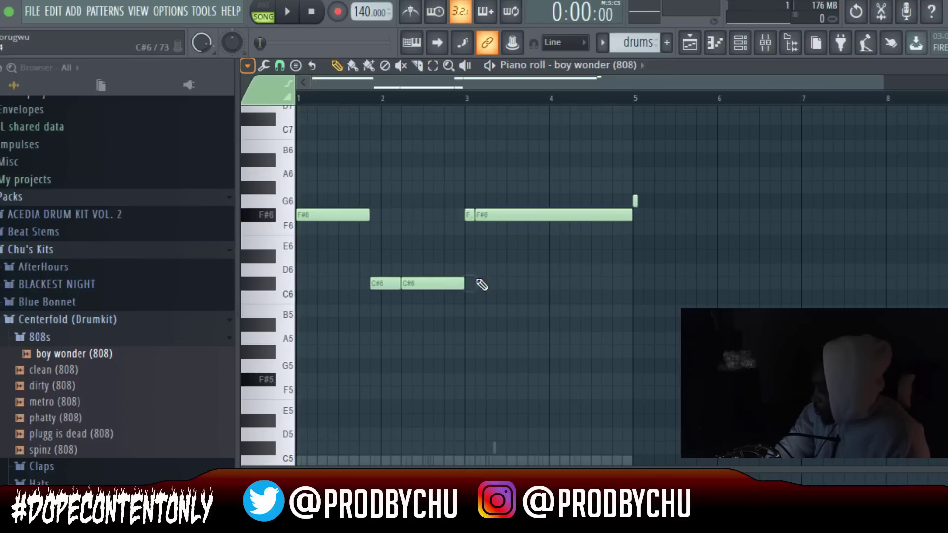
Step: Raise the short F#6 note at bar 3 one octave to F#7 and play the pattern
right_click(468, 216)
key(space)
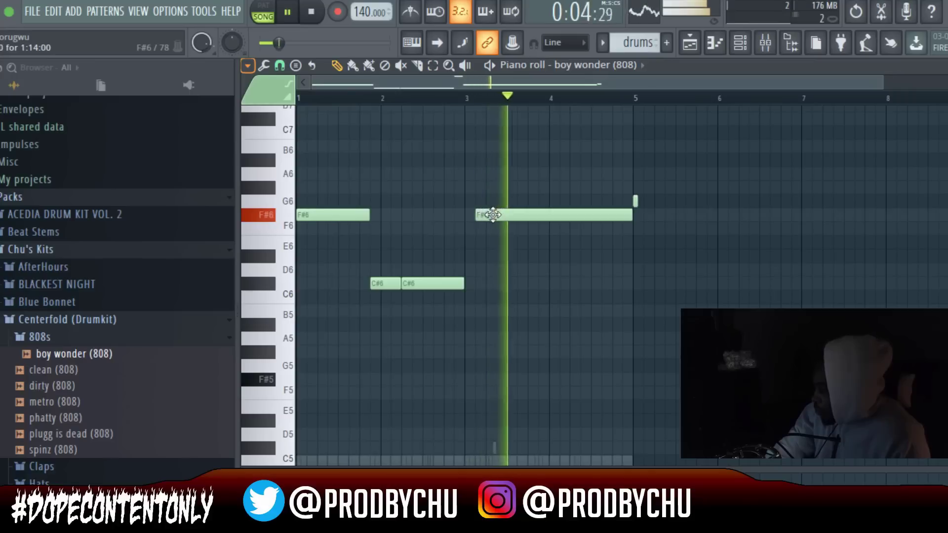
key(space)
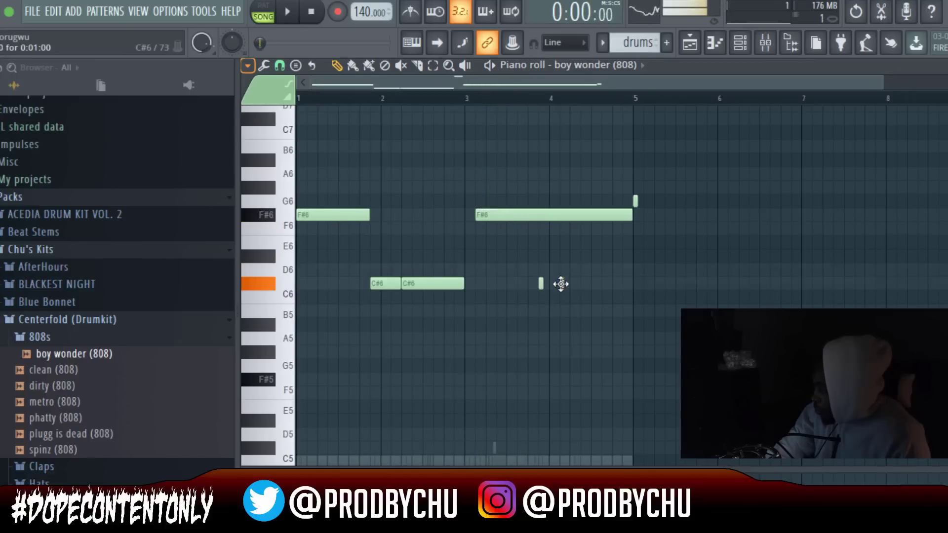
Step: Add C#6 notes two steps before bar 4 and at beat 2 of bar 4, closing the gaps so each note ends where the next starts
key(space)
click(561, 284)
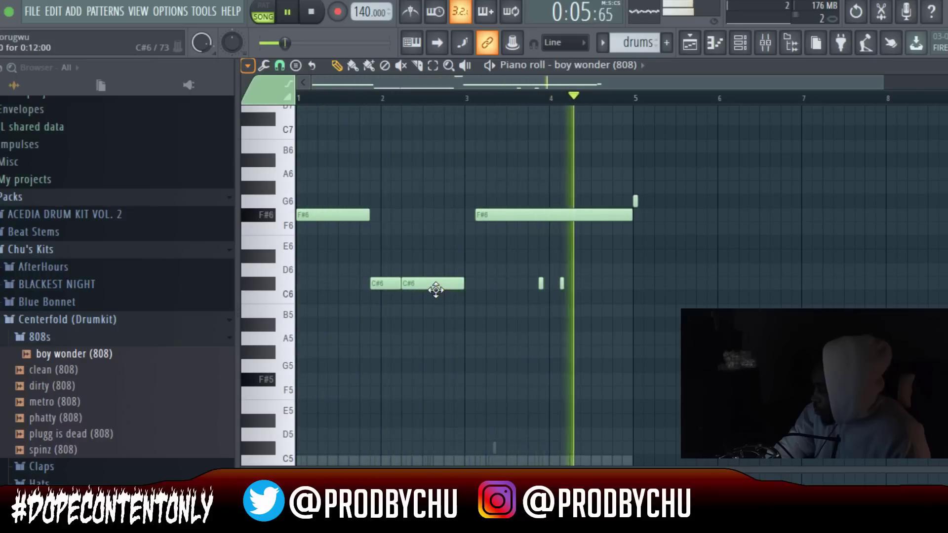
drag(563, 284, 572, 285)
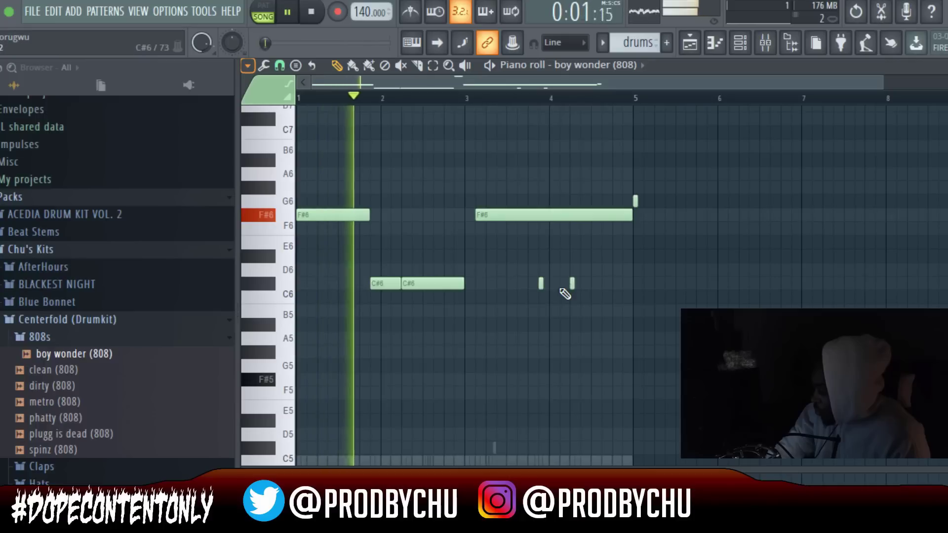
key(ctrl+l)
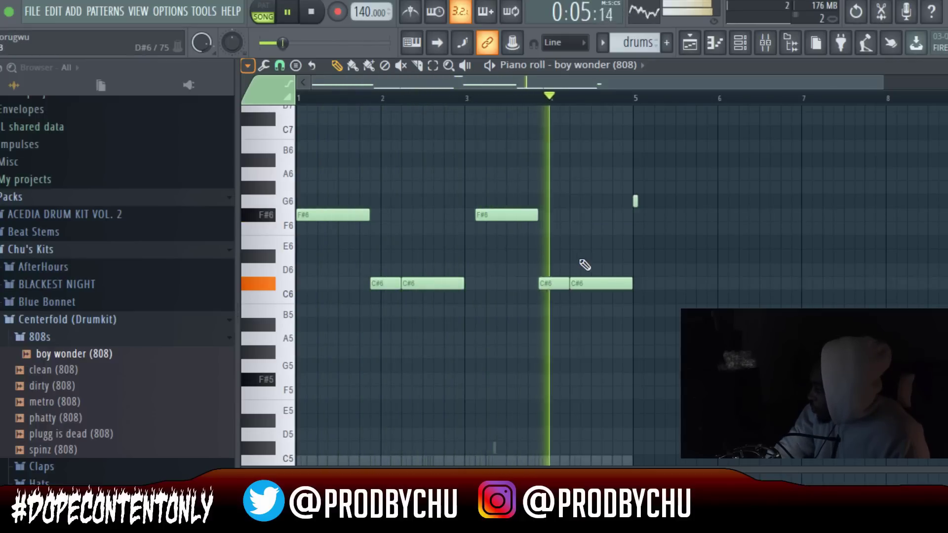
key(space)
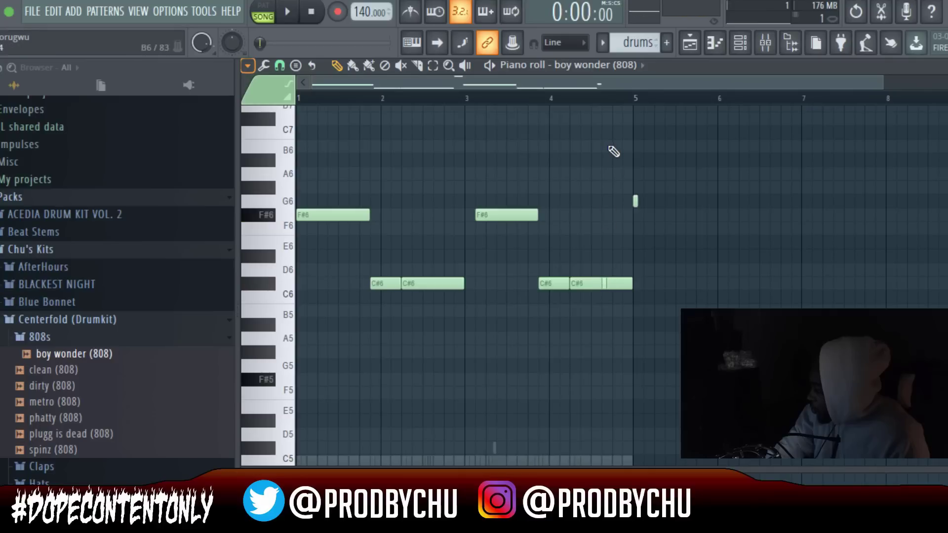
Step: Build a roll of three short C#7 notes at the end of bar 4, cutting the C#6 notes to end before it
scroll(614, 151, up, 4)
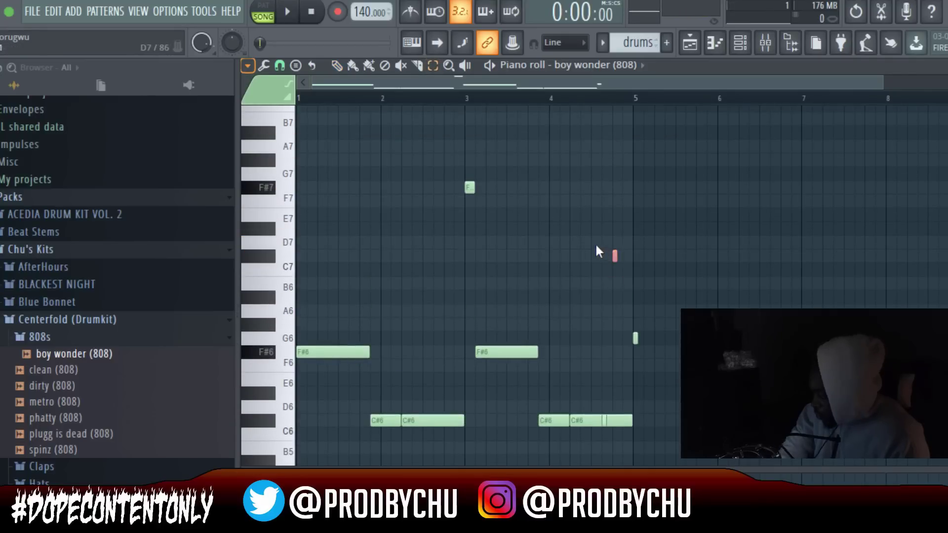
key(ctrl+b)
key(ctrl+b)
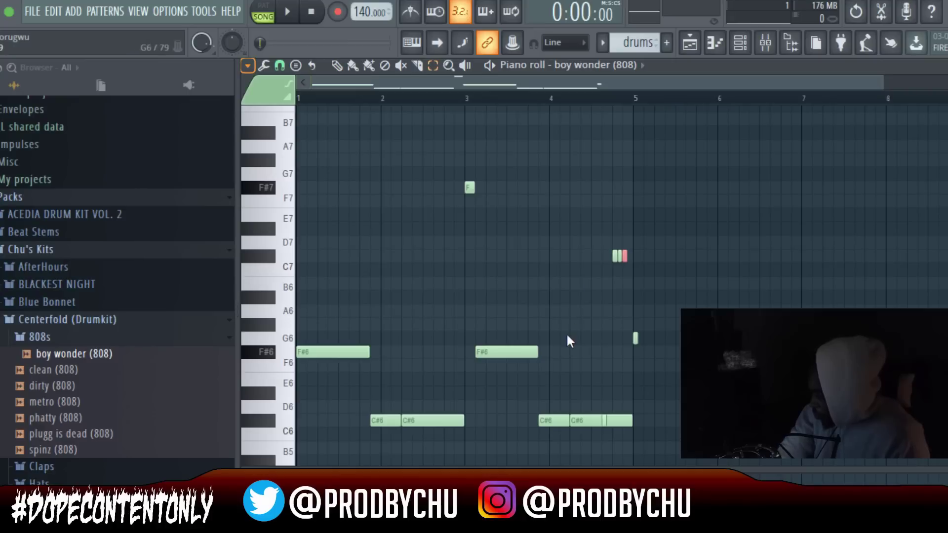
key(ctrl+z)
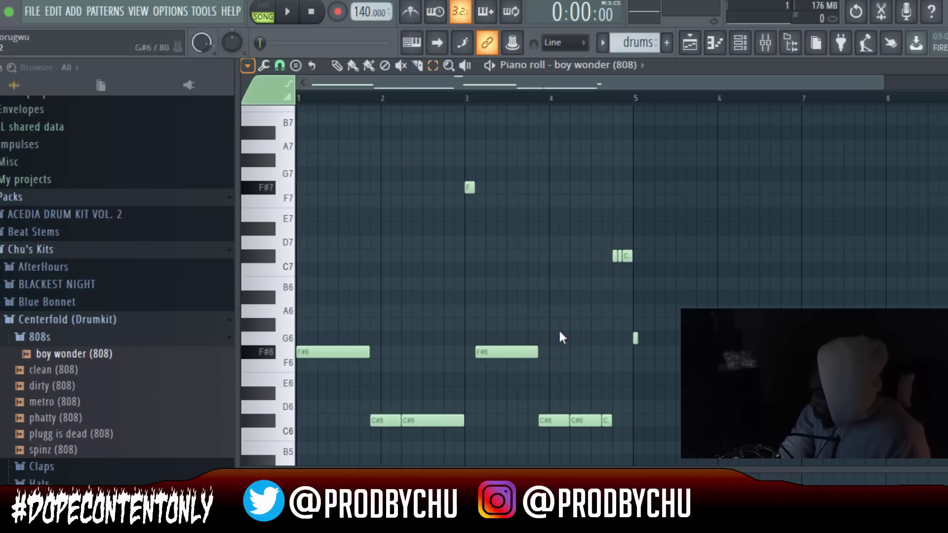
Step: Transpose the whole 808 pattern down one octave, play it back, and delete the stray note at bar 5
key(ctrl+Down)
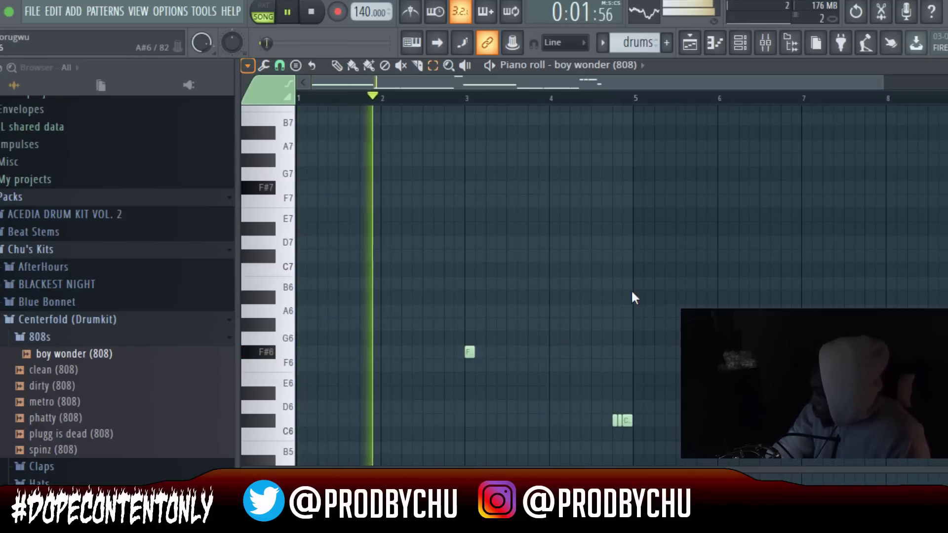
scroll(583, 267, down, 3)
scroll(543, 257, down, 5)
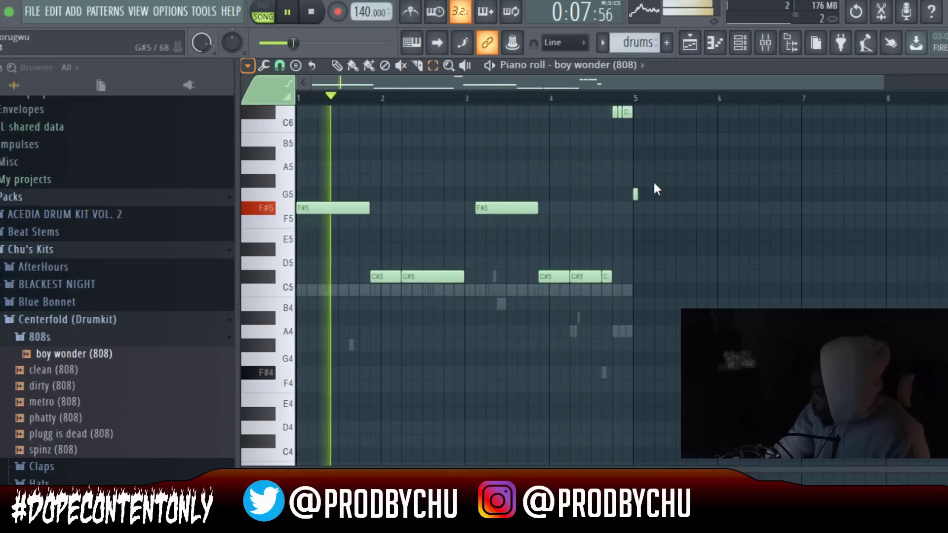
key(p)
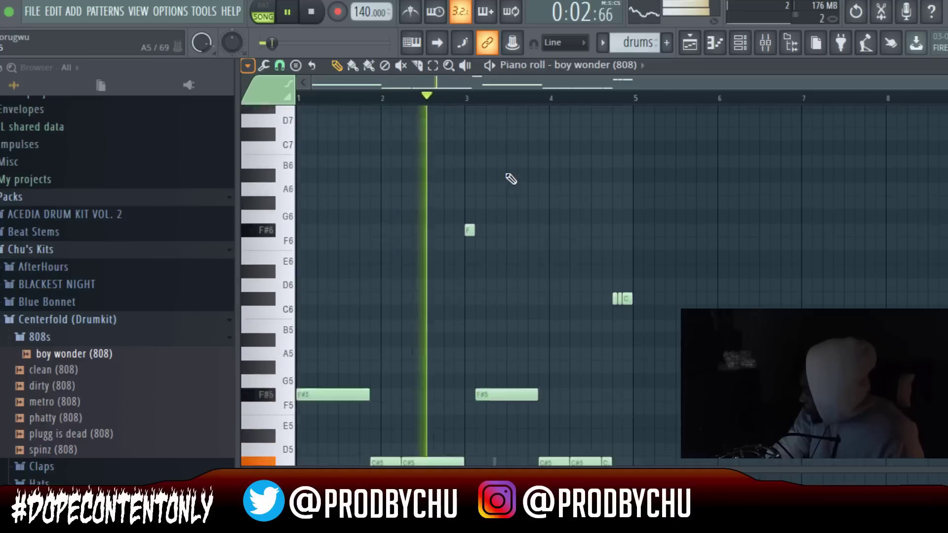
Step: Place a one-step note at 3:09:00, make it a slide note, and move it to F#6
scroll(520, 112, up, 3)
key(space)
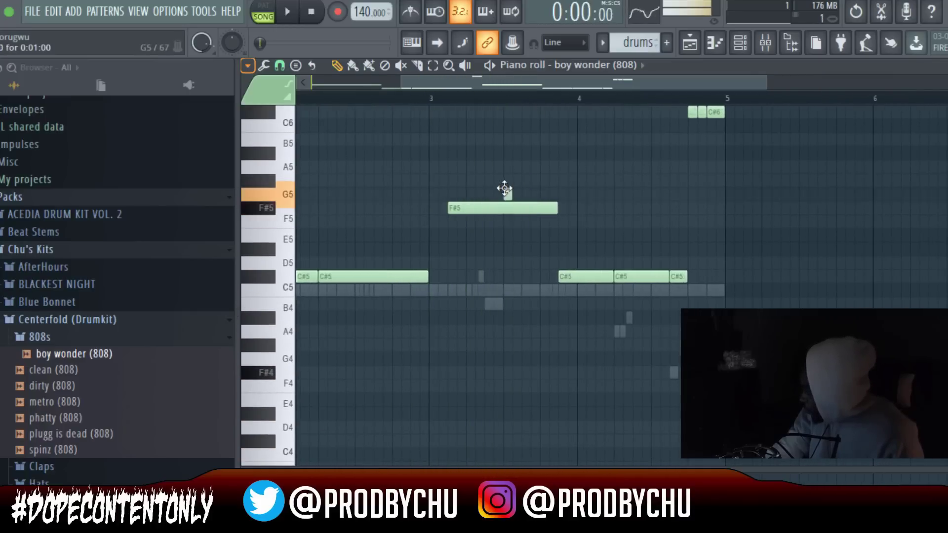
double_click(506, 193)
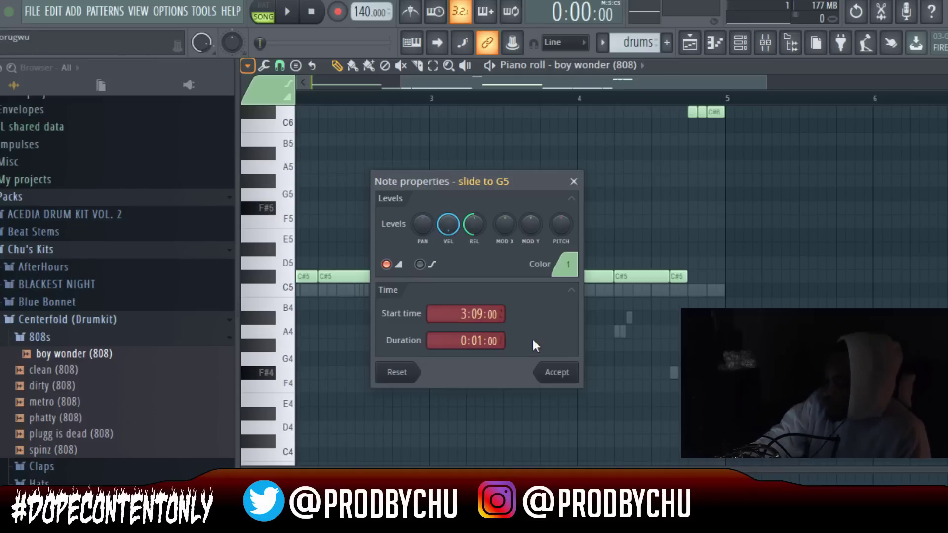
click(553, 373)
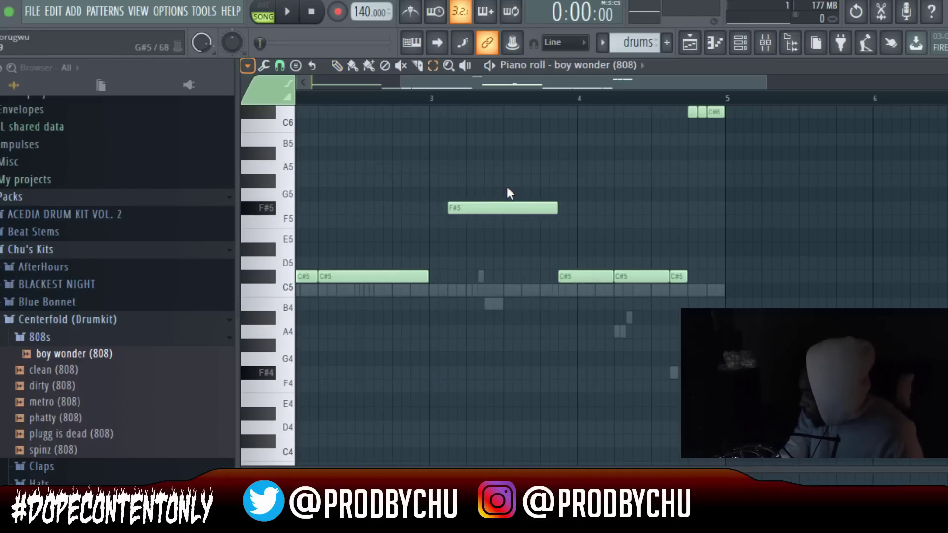
key(space)
scroll(506, 188, up, 8)
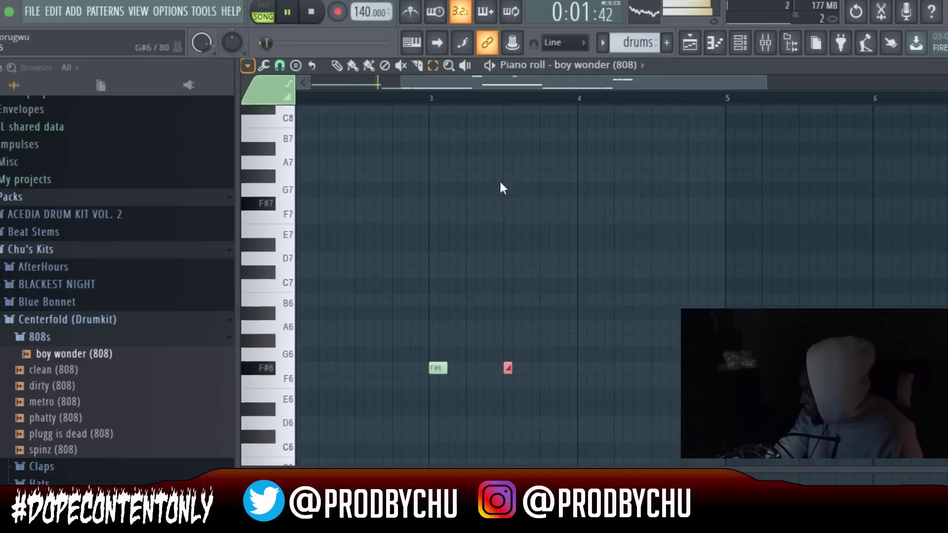
Step: Split the bar 3 F#5 note where the slide note starts and shorten its second part to two steps
scroll(508, 232, down, 3)
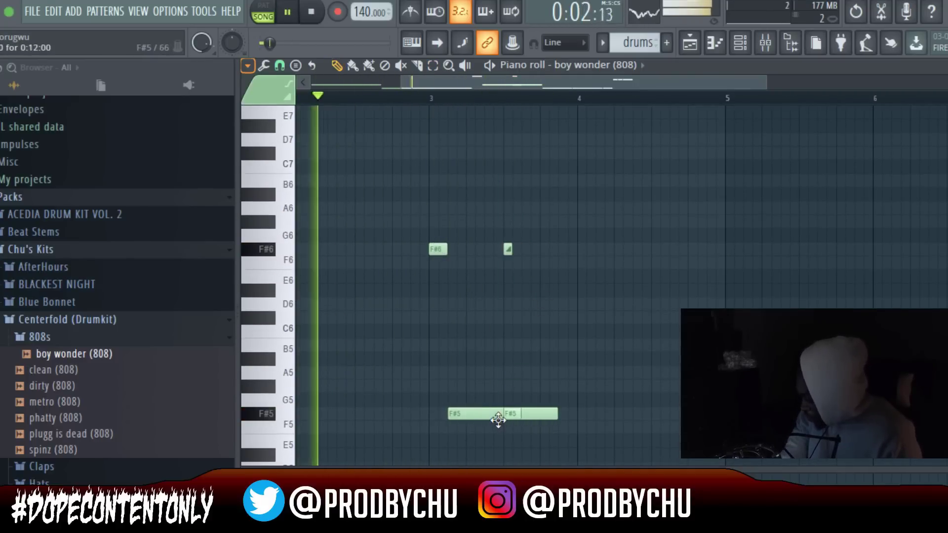
key(ctrl+z)
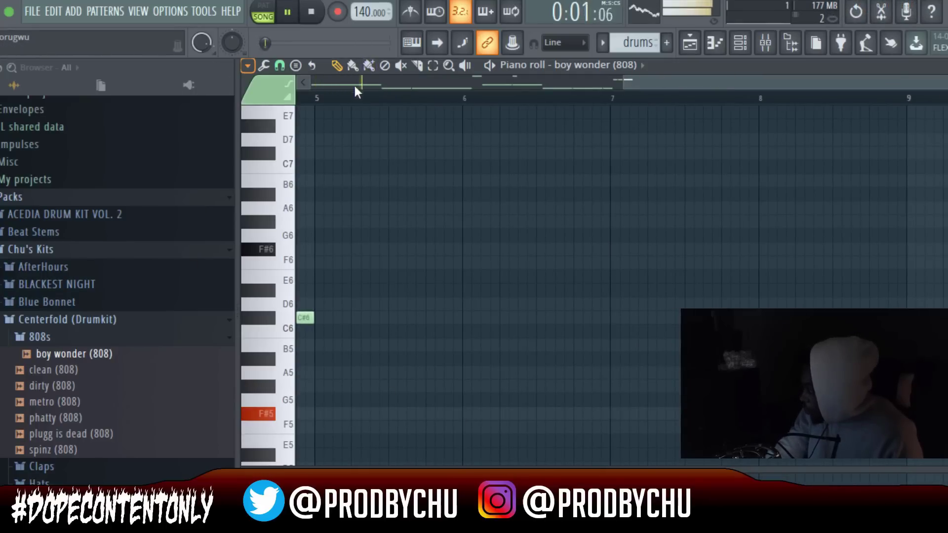
scroll(474, 194, down, 4)
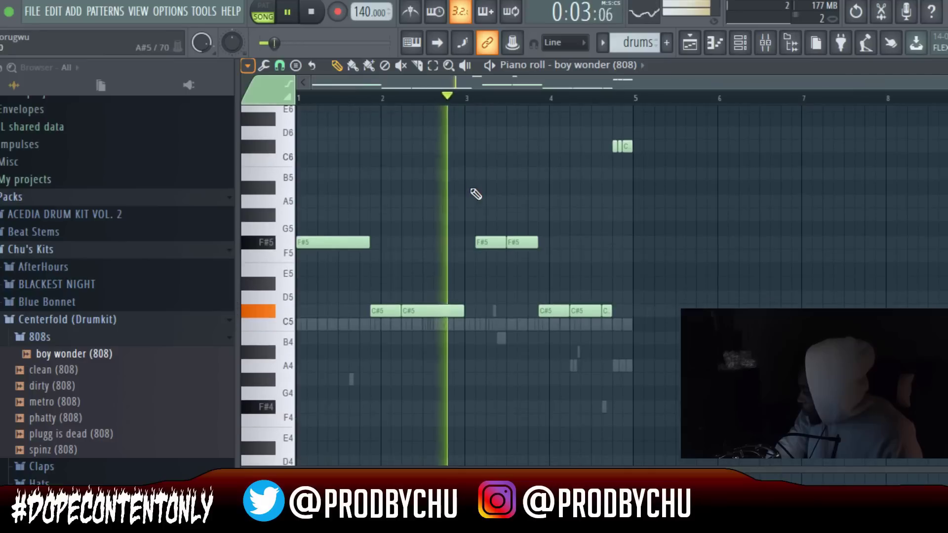
scroll(519, 134, up, 3)
ctrl+scroll(519, 99, up, 3)
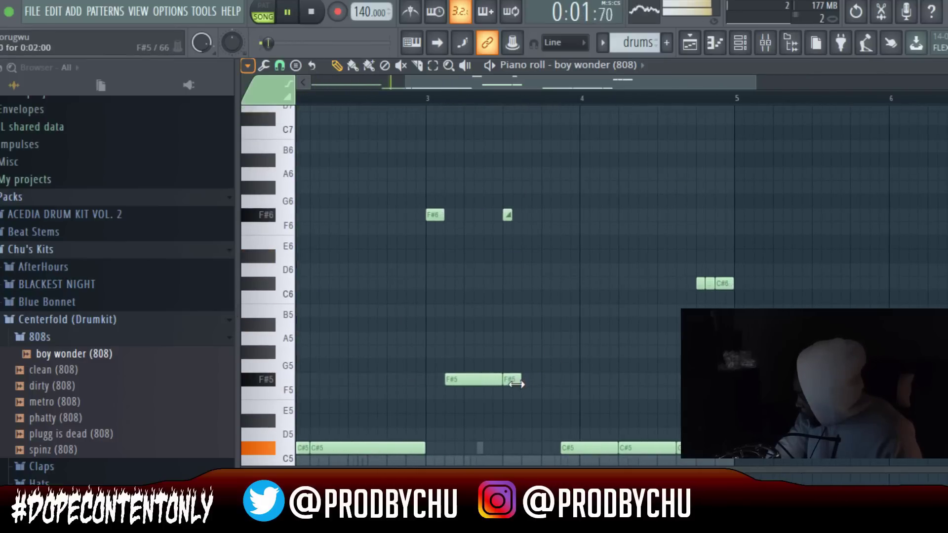
Step: Duplicate the short F#5 note and its slide note directly after themselves, delete the first slide note, and play the result
drag(528, 395, 507, 211)
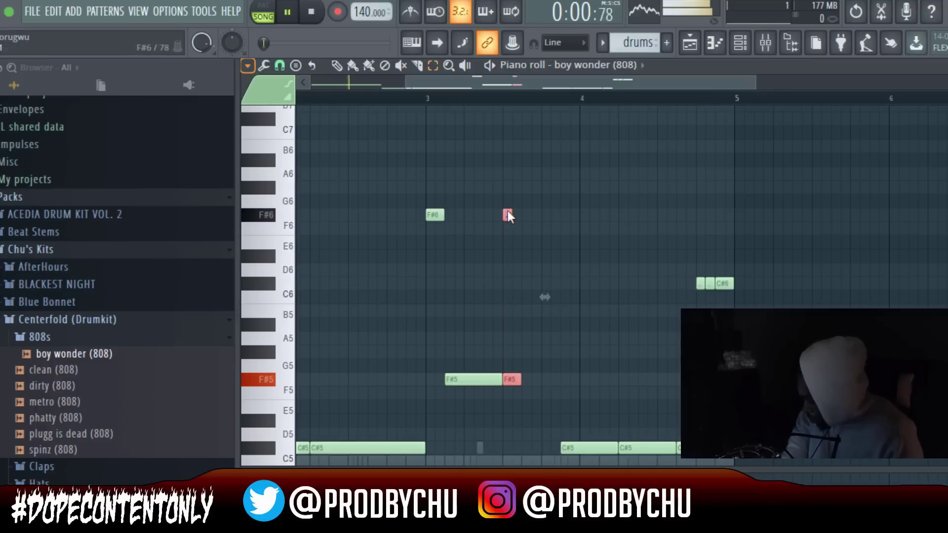
key(ctrl+b)
right_click(507, 215)
key(space)
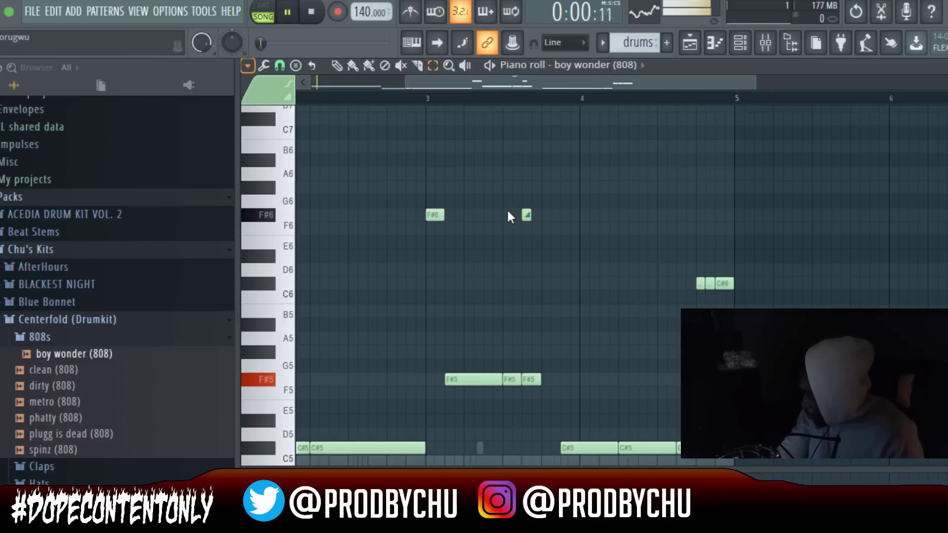
scroll(516, 222, down, 6)
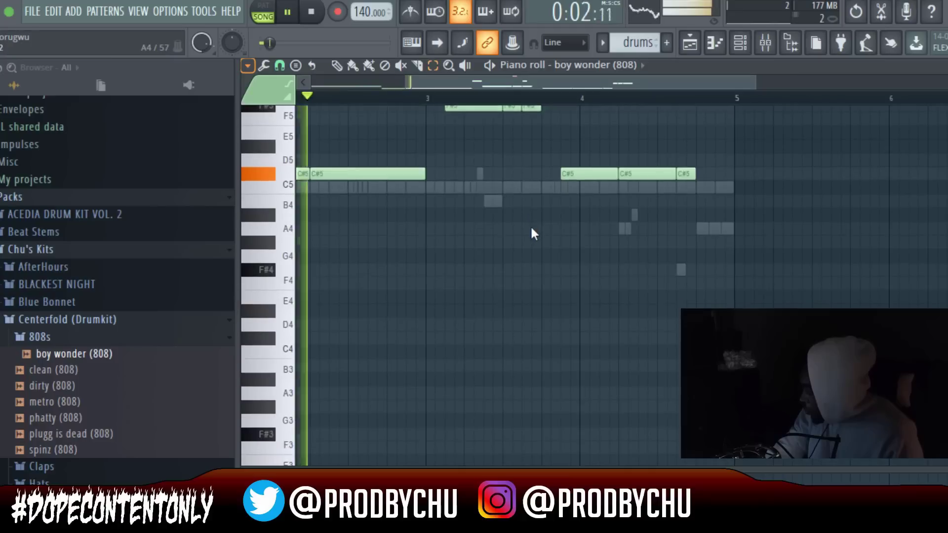
Step: Extend the last bar 3 F#5 note to four steps so it meets the following C#5 note, and play the result
scroll(530, 227, up, 3)
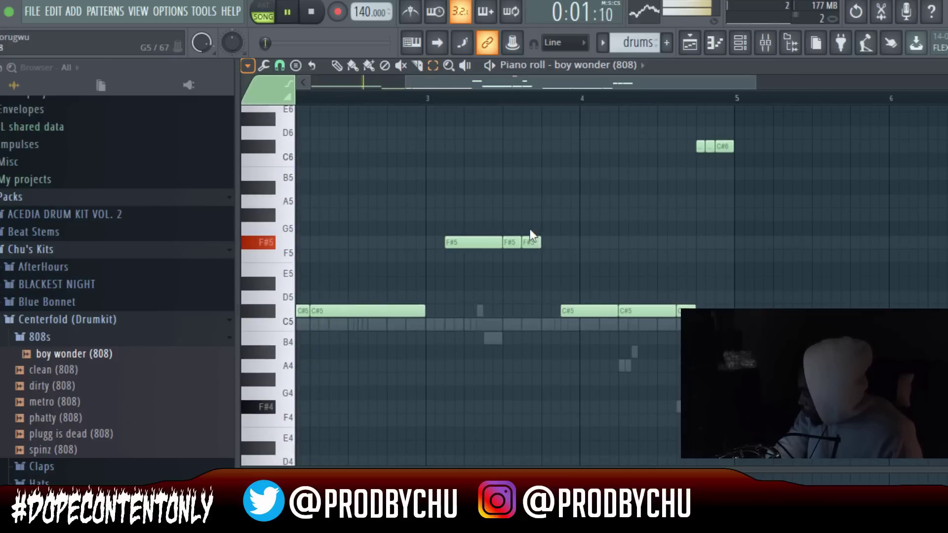
scroll(528, 225, up, 10)
scroll(526, 224, down, 7)
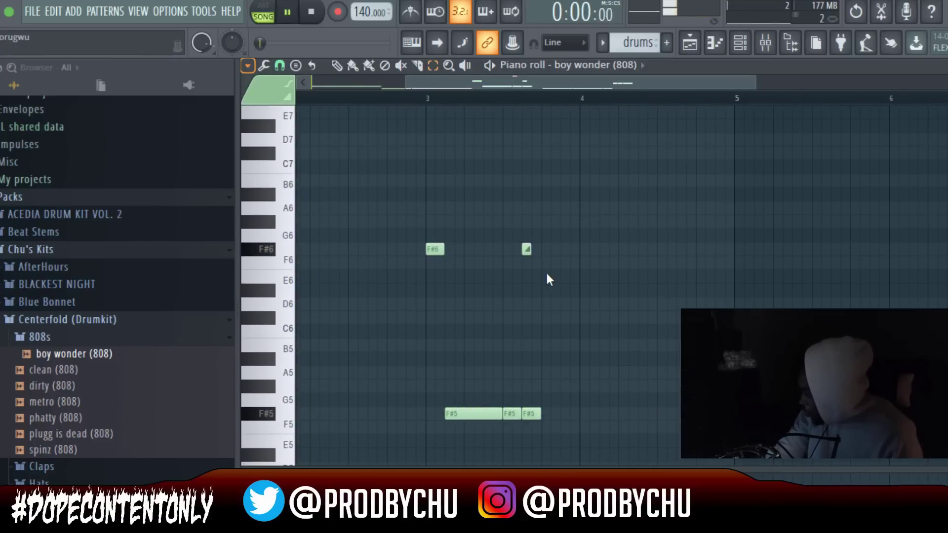
scroll(544, 269, down, 6)
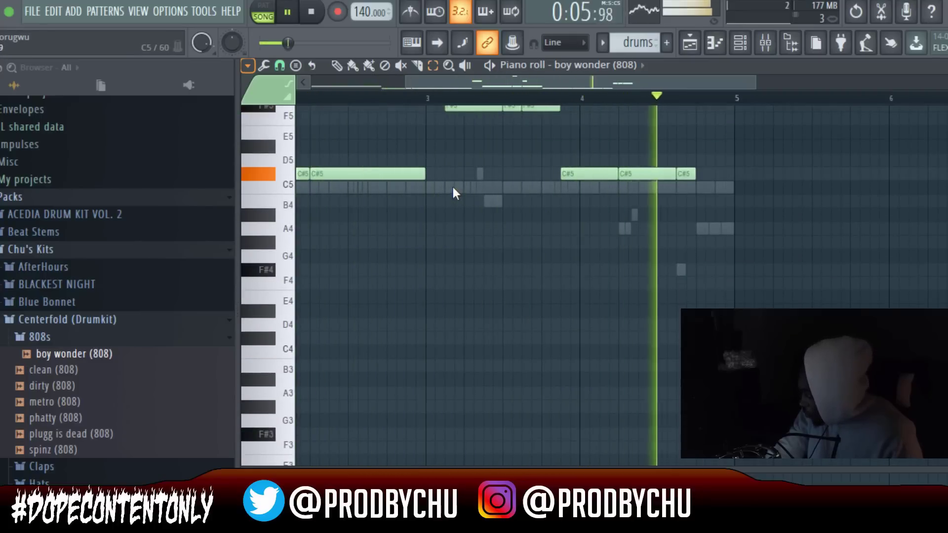
scroll(452, 185, up, 5)
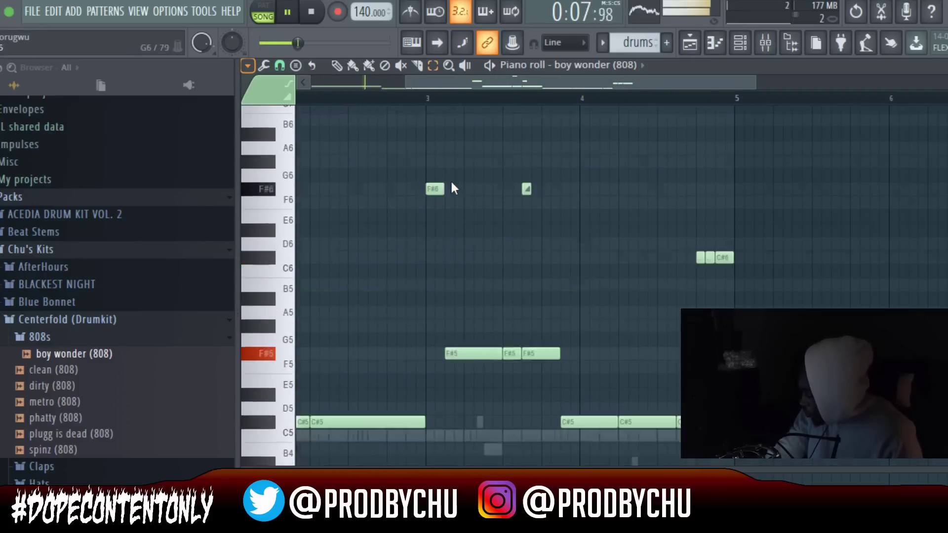
scroll(451, 188, up, 1)
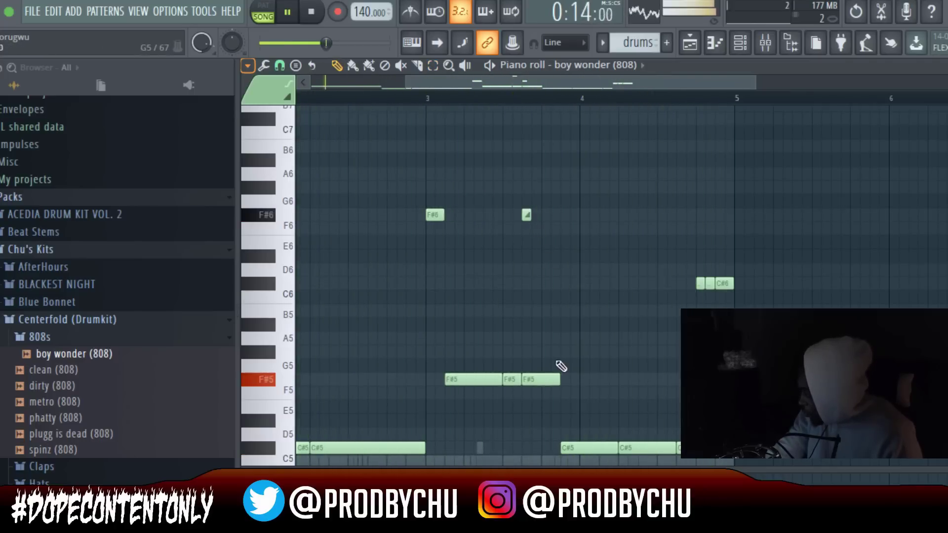
Step: Add a one-step slide note on F#4 beginning at the third step of the lengthened F#5 note in bar 3 and play it
ctrl+click(546, 393)
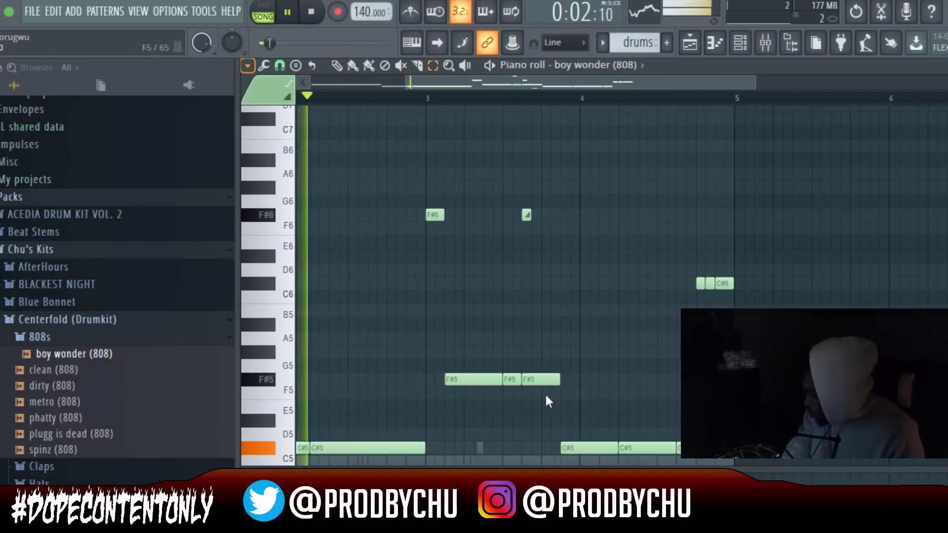
key(space)
scroll(545, 394, down, 5)
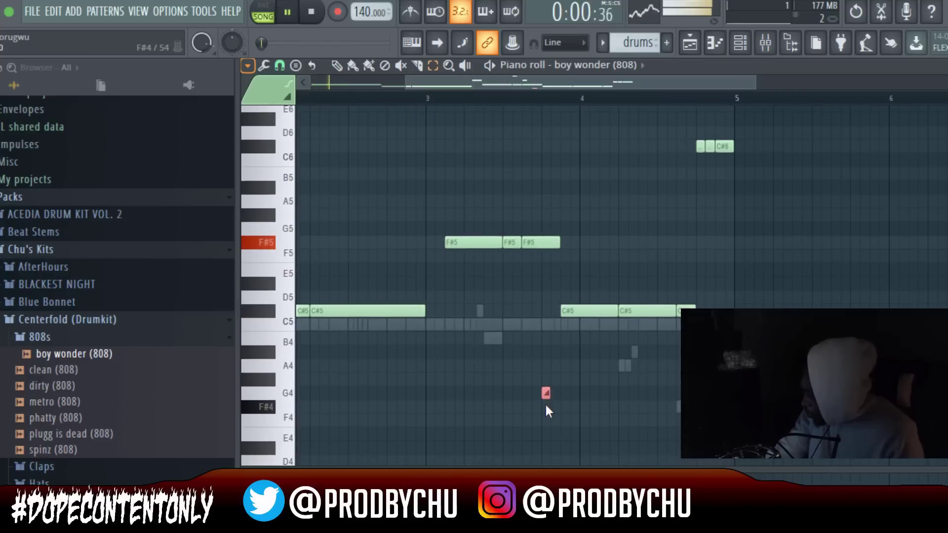
key(shift+Down)
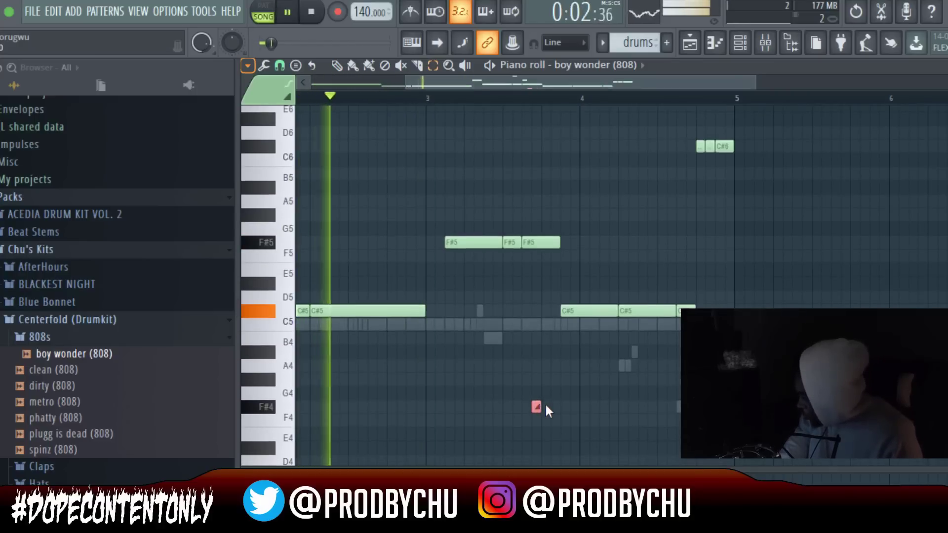
key(shift+Right)
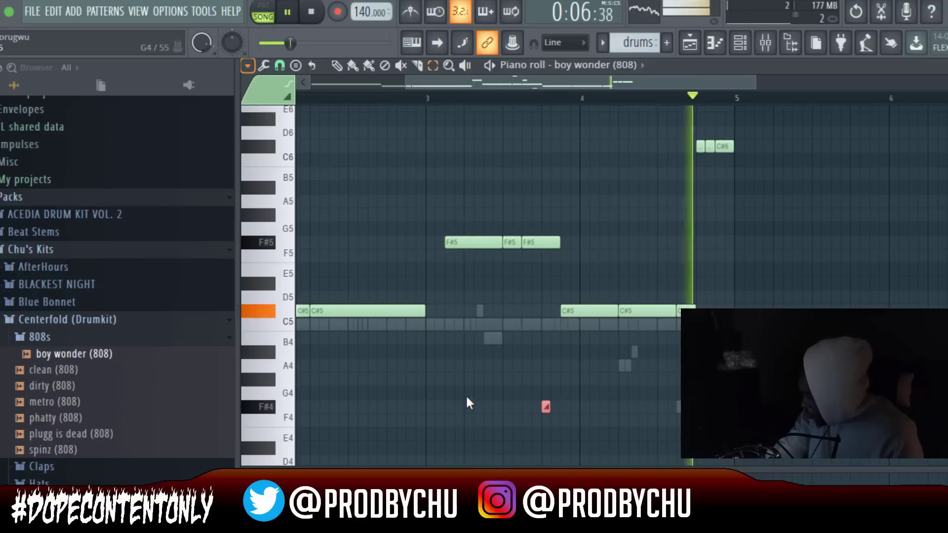
Step: Mute the bar 4 note of the Pidgey (Clap) part in its piano roll
key(F7)
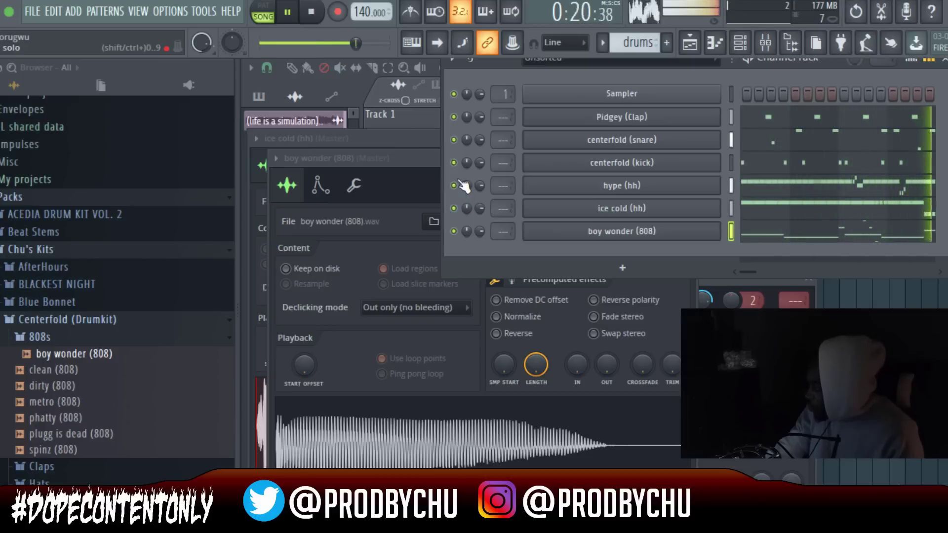
click(835, 117)
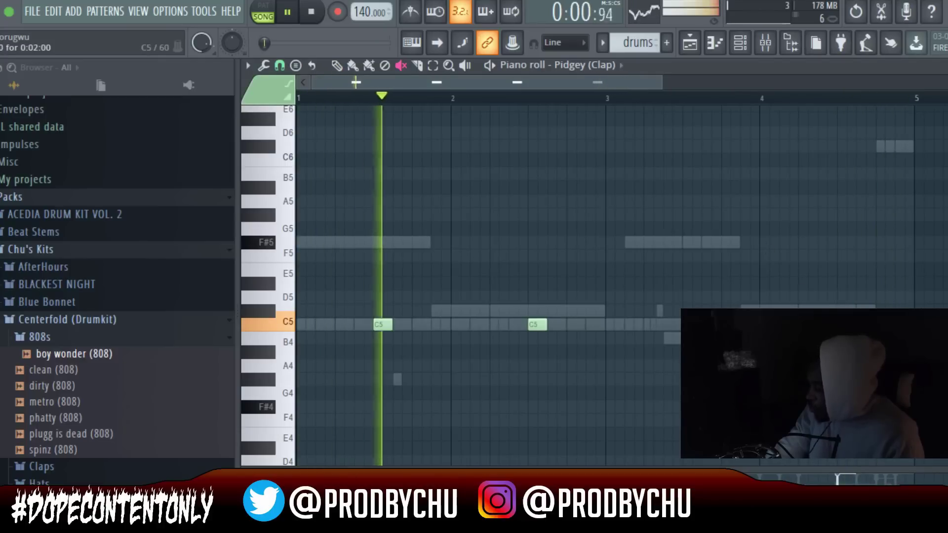
key(F7)
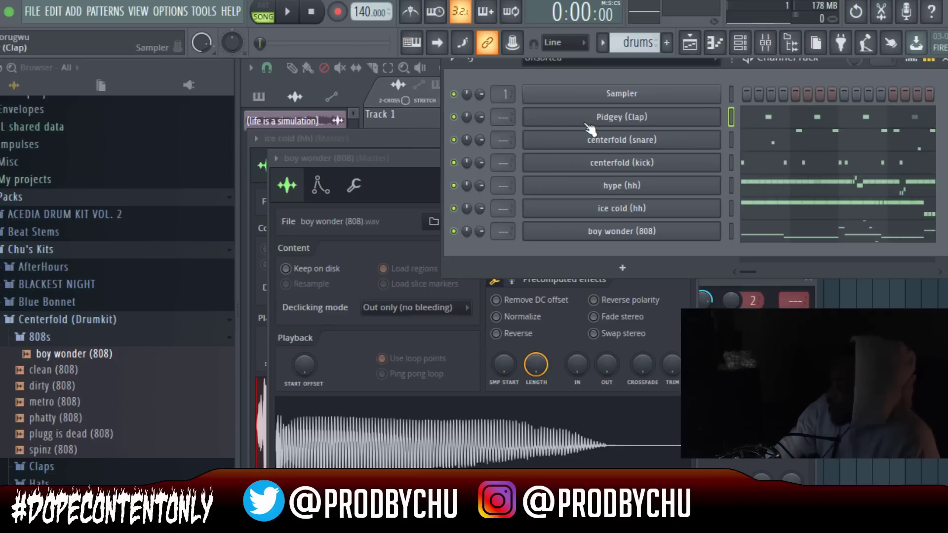
Step: Review the notes of the Pidgey (Clap) part in its piano roll, then close it
click(774, 118)
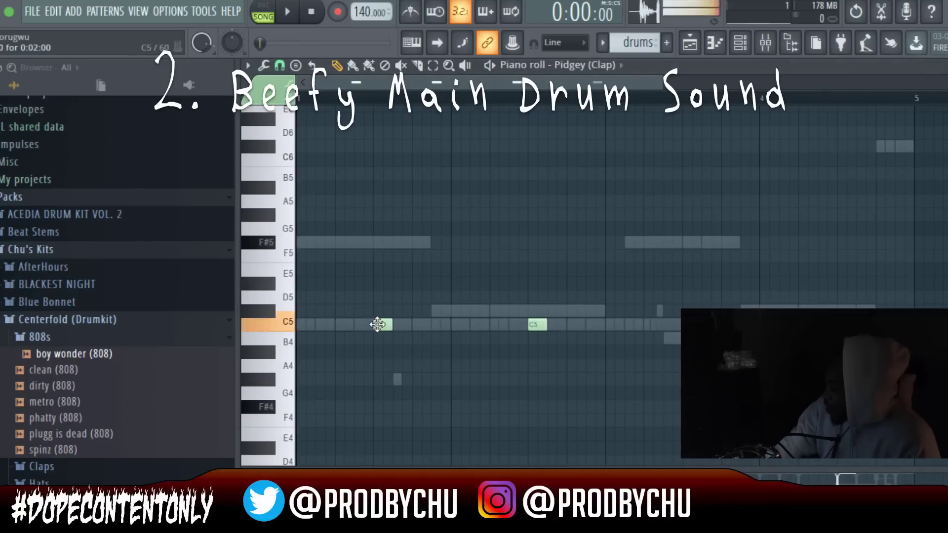
double_click(377, 325)
click(574, 182)
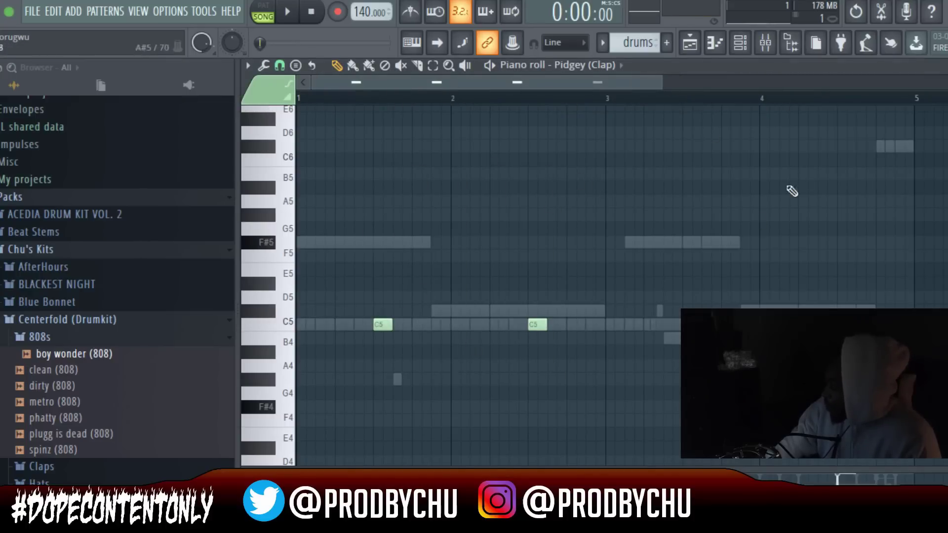
key(Escape)
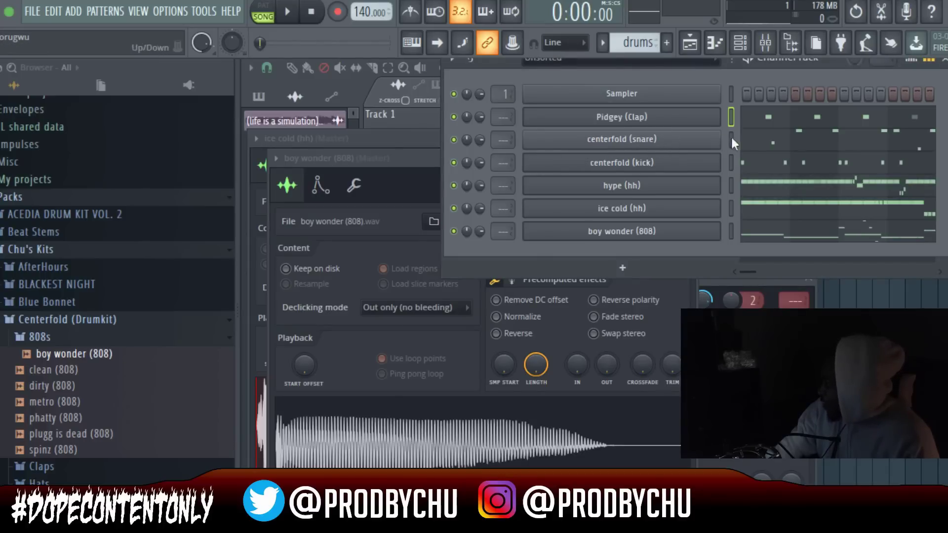
Step: Open the centerfold (snare) part's piano roll and audition the drums in pattern mode, then close it
click(652, 146)
click(769, 143)
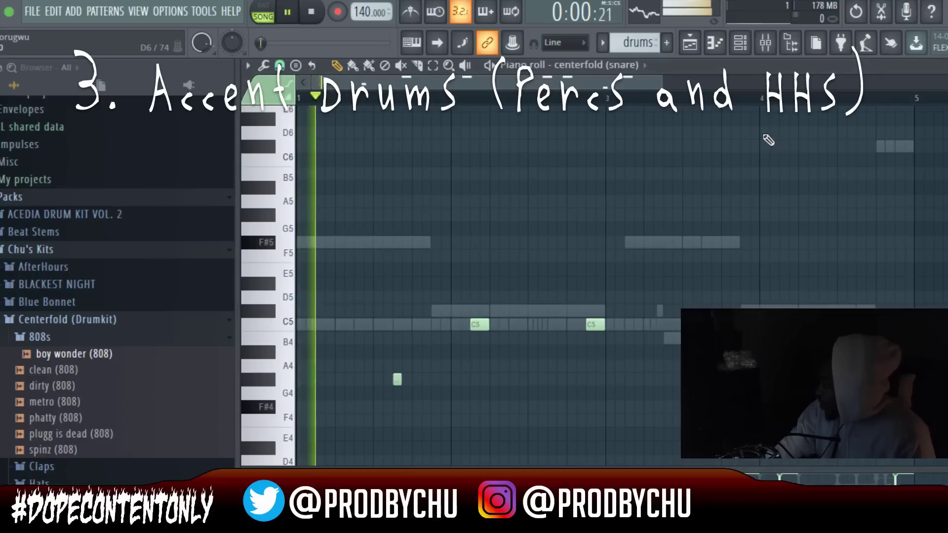
key(l)
key(space)
key(space)
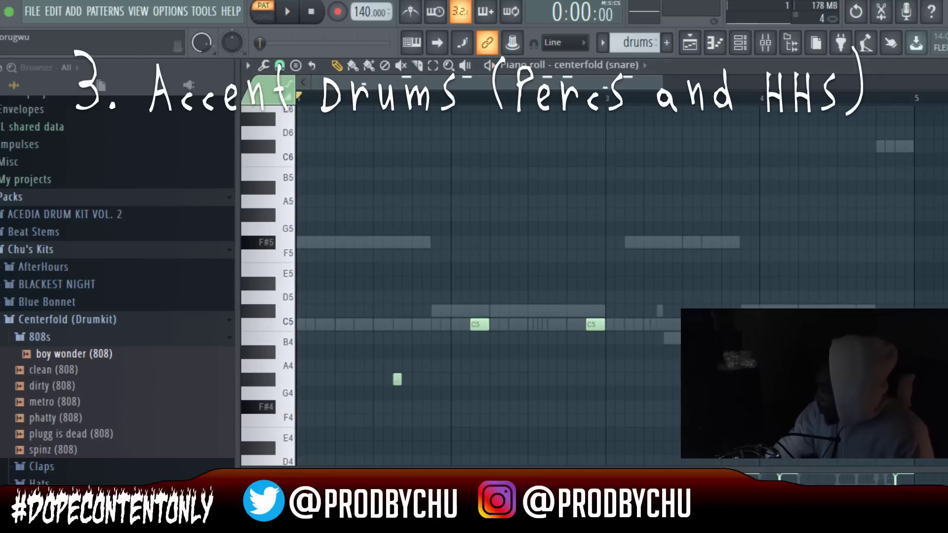
key(space)
key(space)
key(Escape)
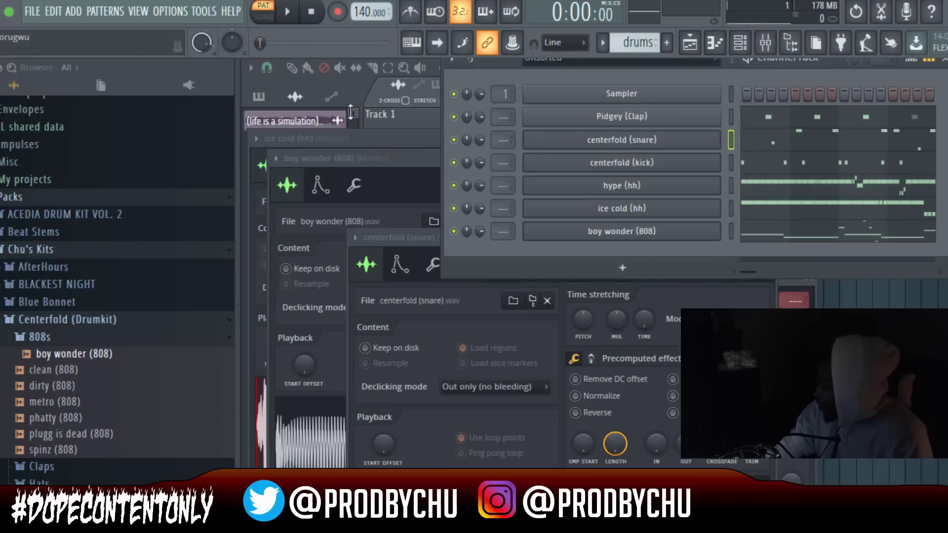
Step: Split the drums pattern into separate patterns by channel
click(349, 94)
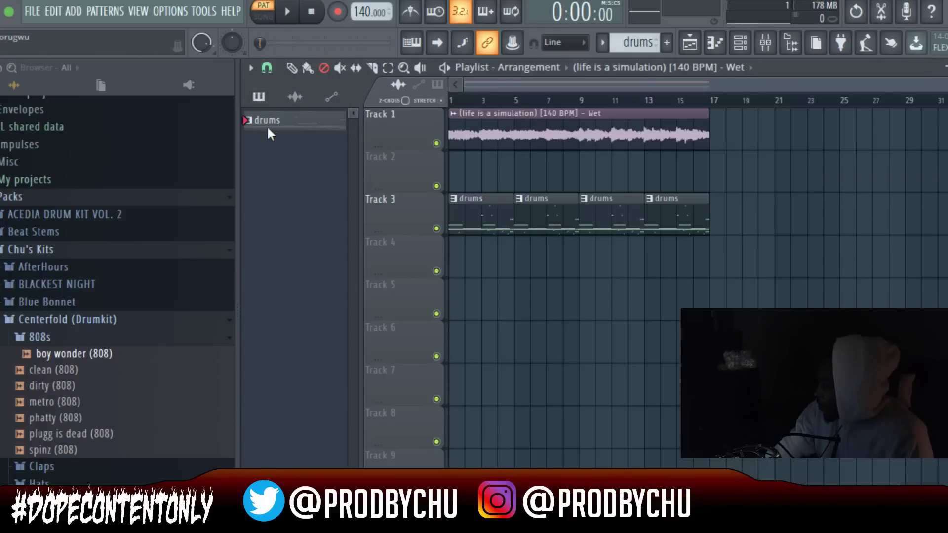
right_click(270, 120)
click(346, 366)
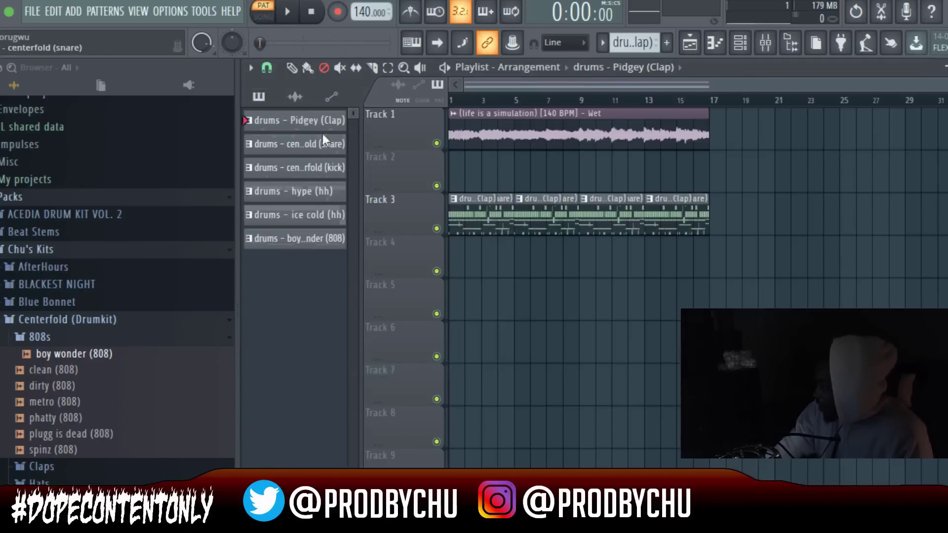
Step: Play the separated Pidgey (Clap) pattern on its own in the piano roll
double_click(302, 126)
key(space)
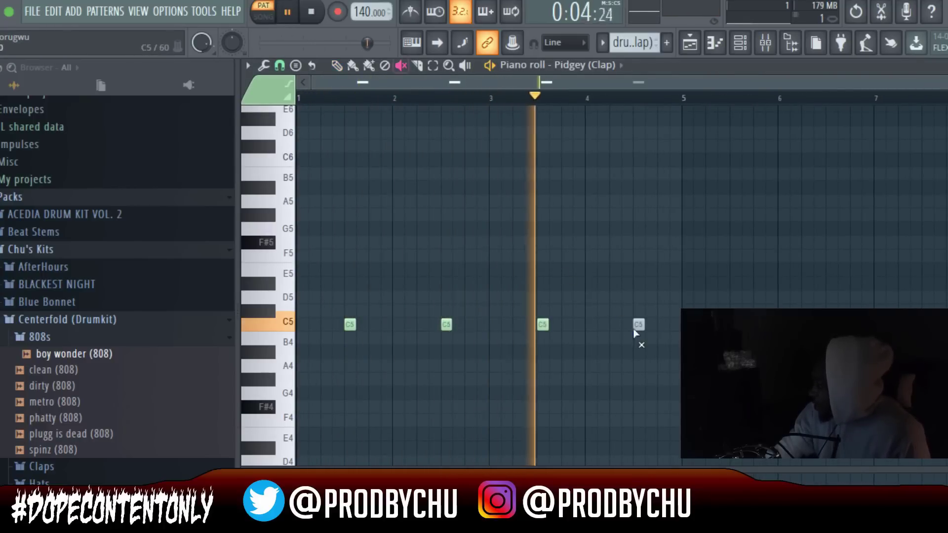
key(t)
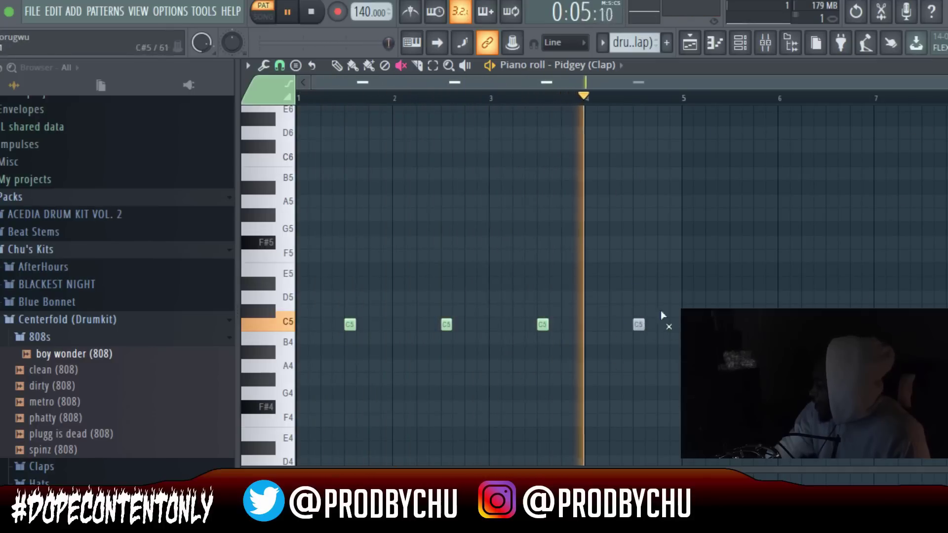
key(F6)
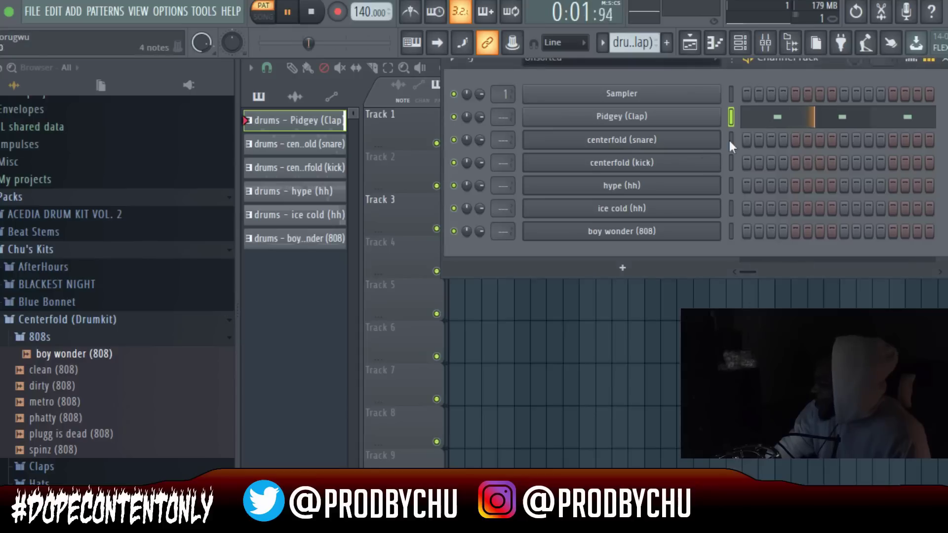
Step: Turn on the metronome and listen to the separated centerfold (snare) pattern on its own
click(300, 147)
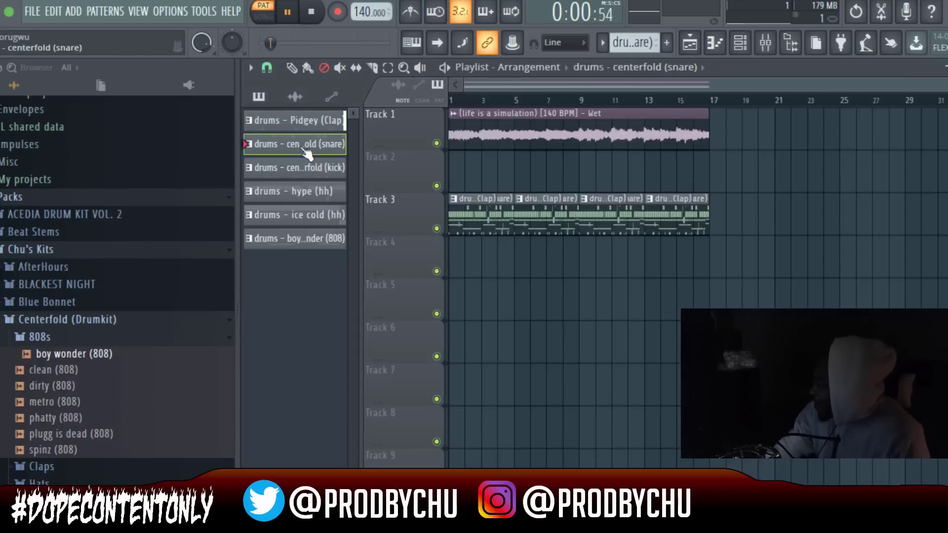
double_click(331, 143)
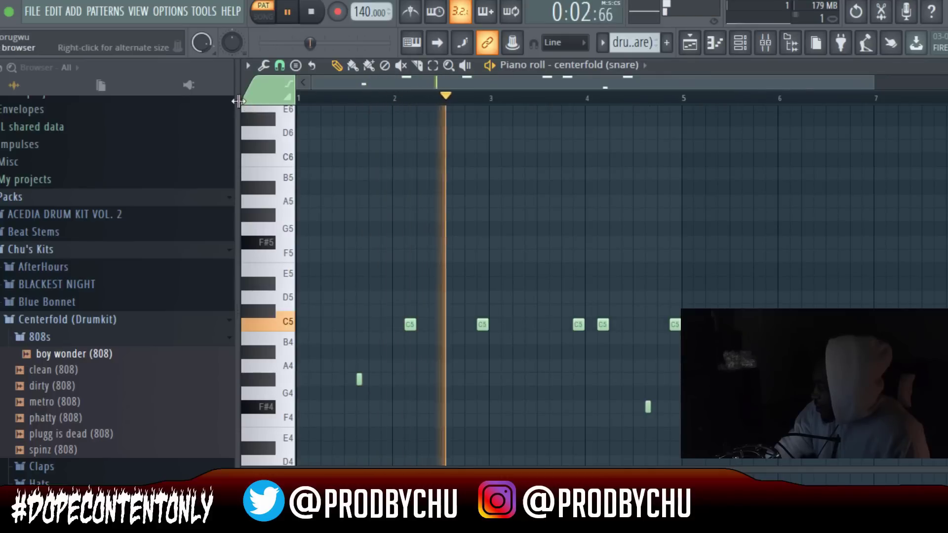
click(408, 17)
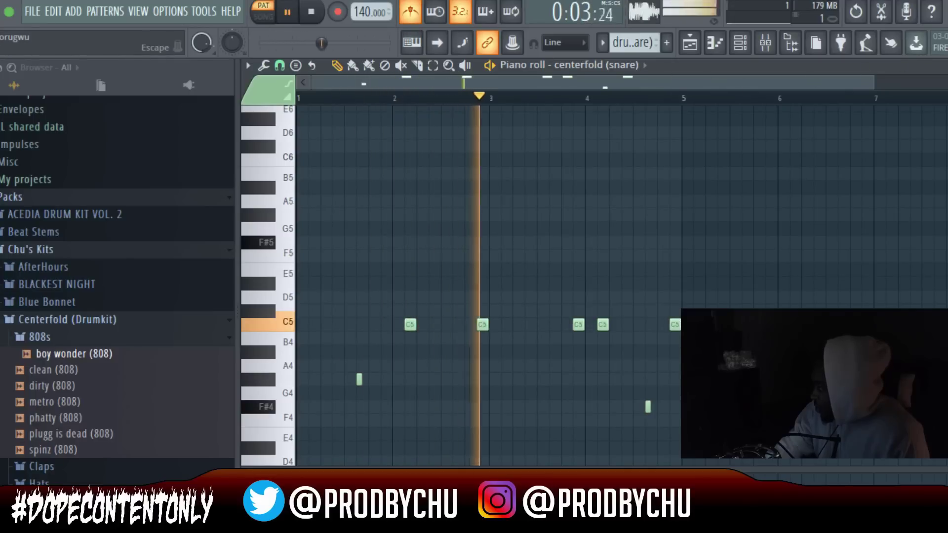
key(Escape)
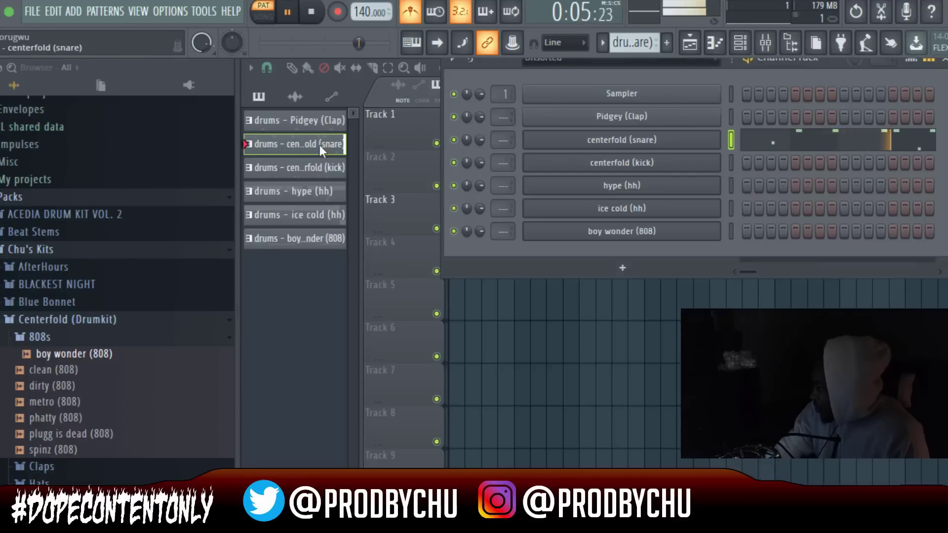
key(space)
Step: Listen to the separated centerfold (kick) pattern on its own and examine its notes in the piano roll
click(318, 168)
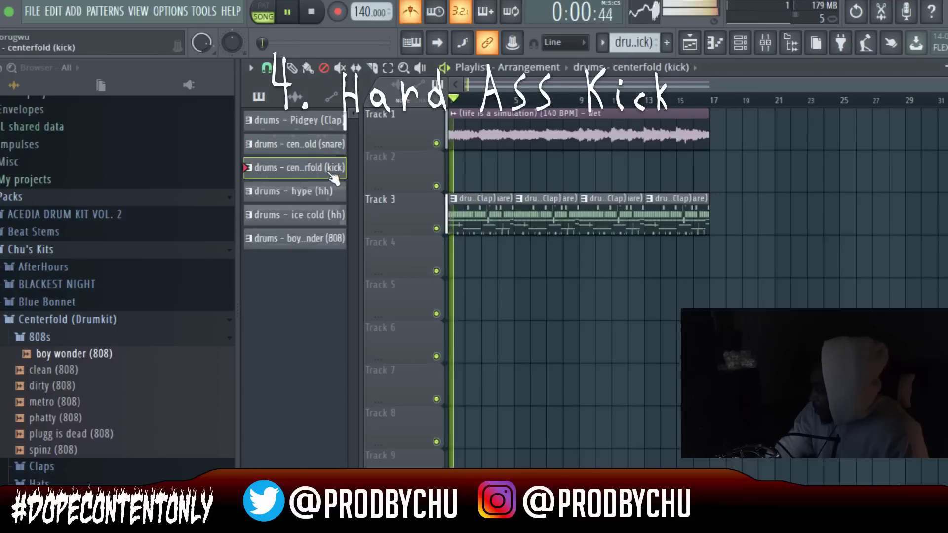
double_click(335, 176)
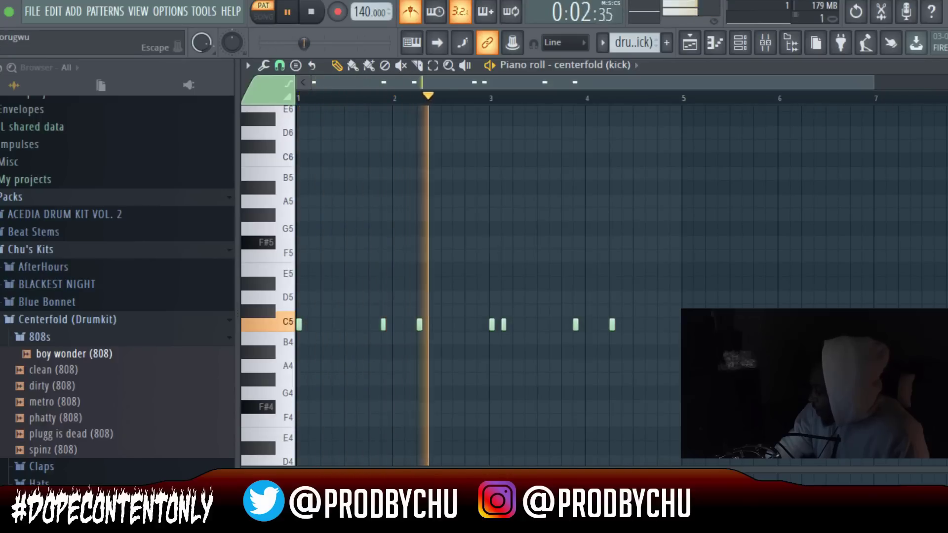
key(F7)
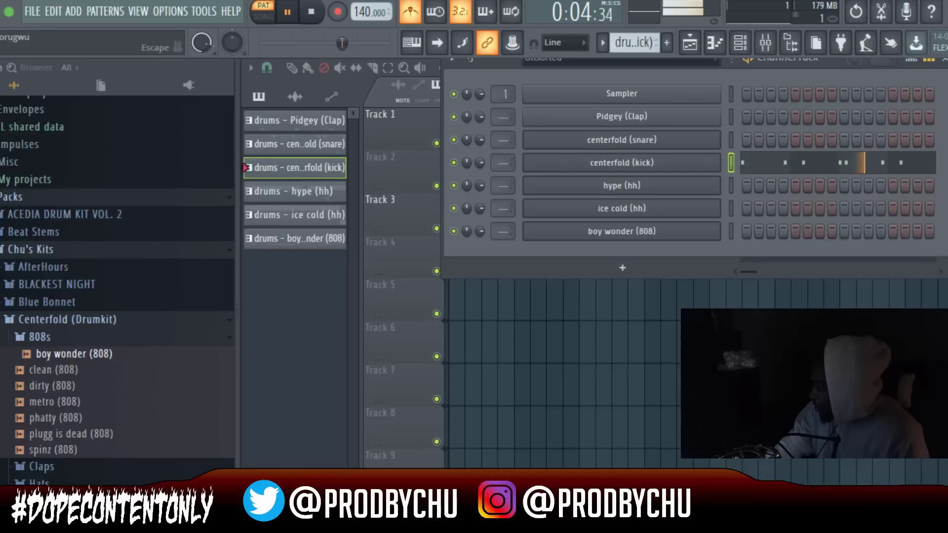
Step: Listen to the separated hype (hh) pattern on its own and examine its rolls and pitch changes
click(291, 191)
key(F7)
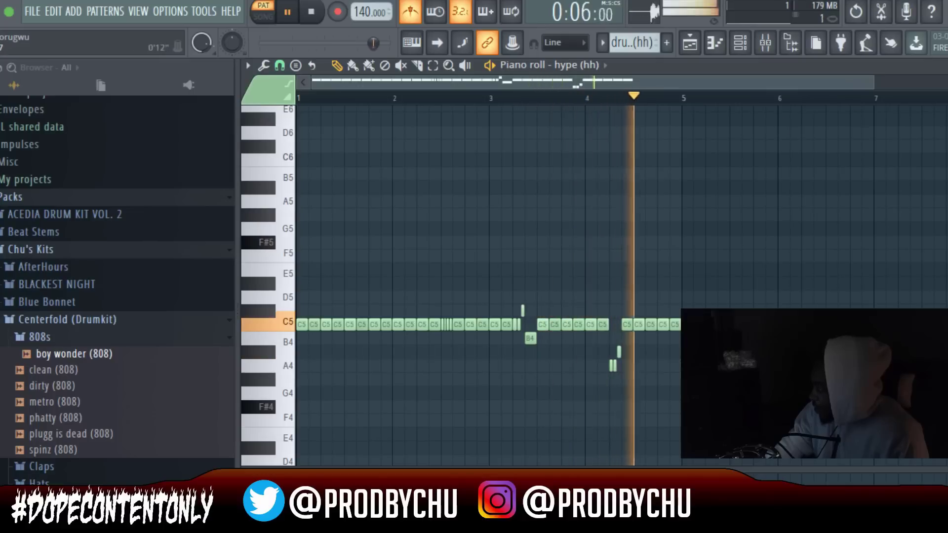
key(F6)
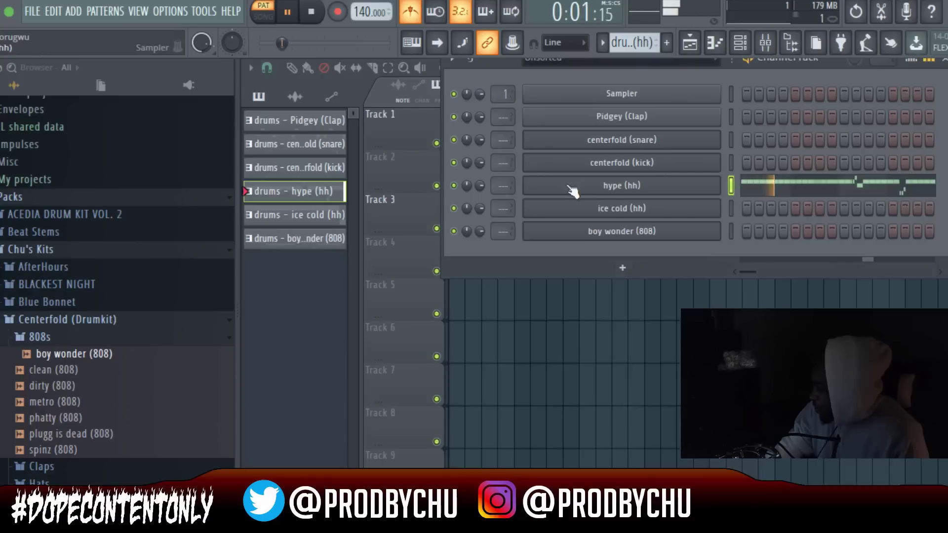
Step: Listen to the separated ice cold (hh) pattern on its own and stop playback
click(316, 213)
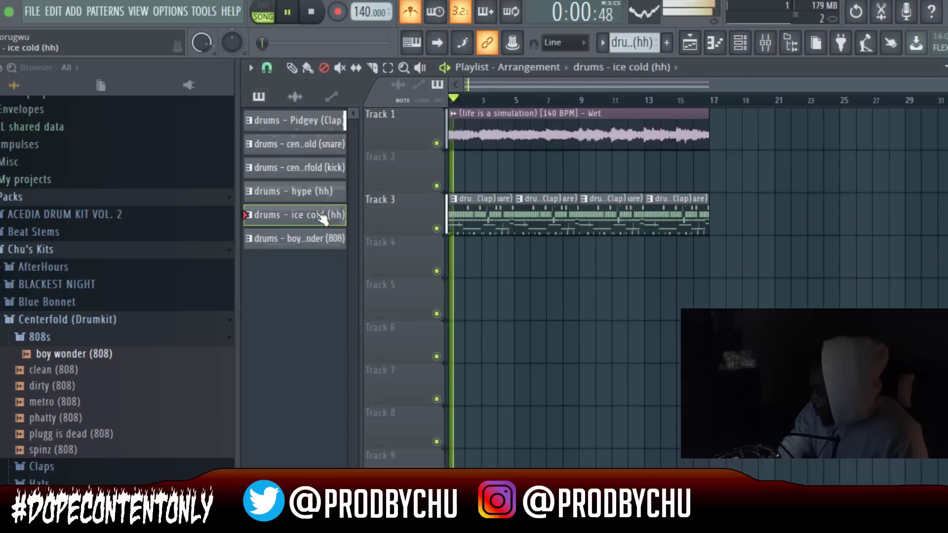
key(F7)
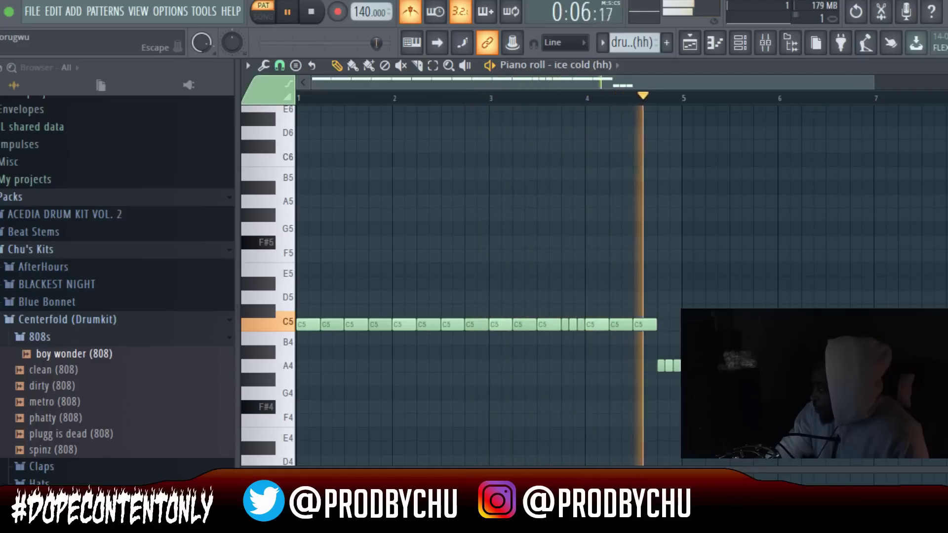
key(space)
key(F6)
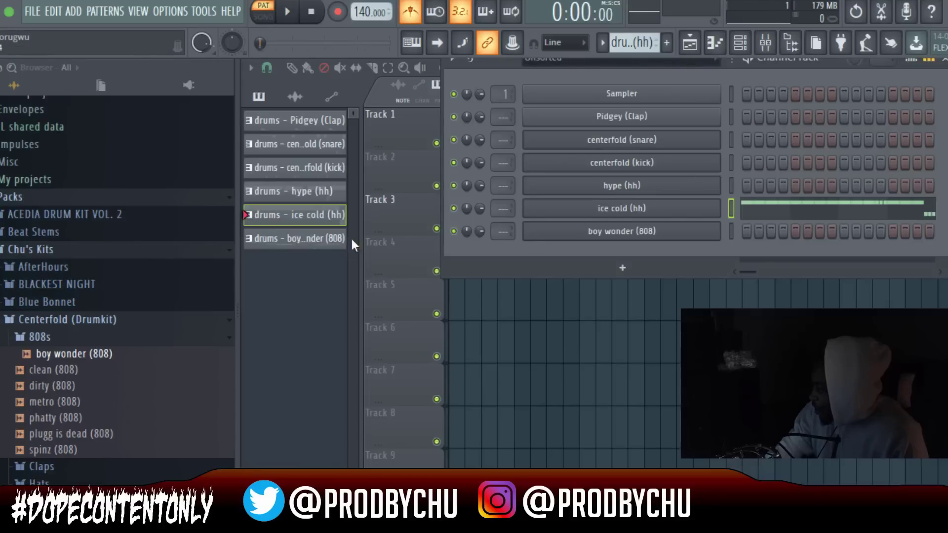
Step: Listen to the separated boy wonder (808) pattern on its own and examine its notes and slides in the piano roll
click(326, 240)
key(F7)
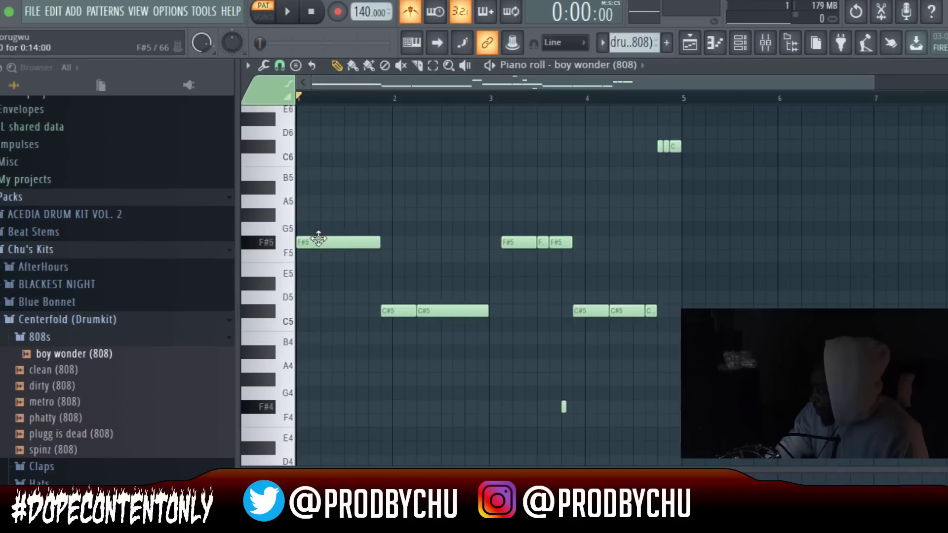
key(space)
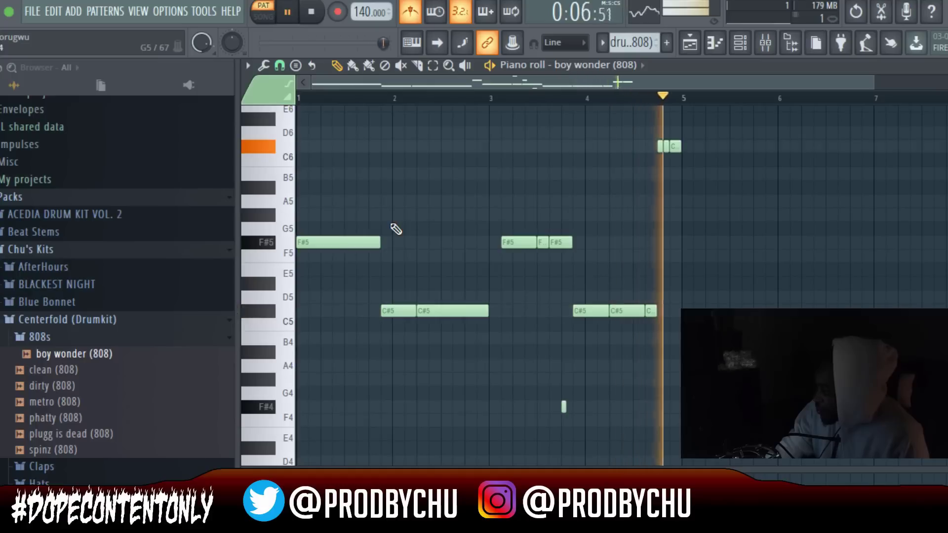
key(space)
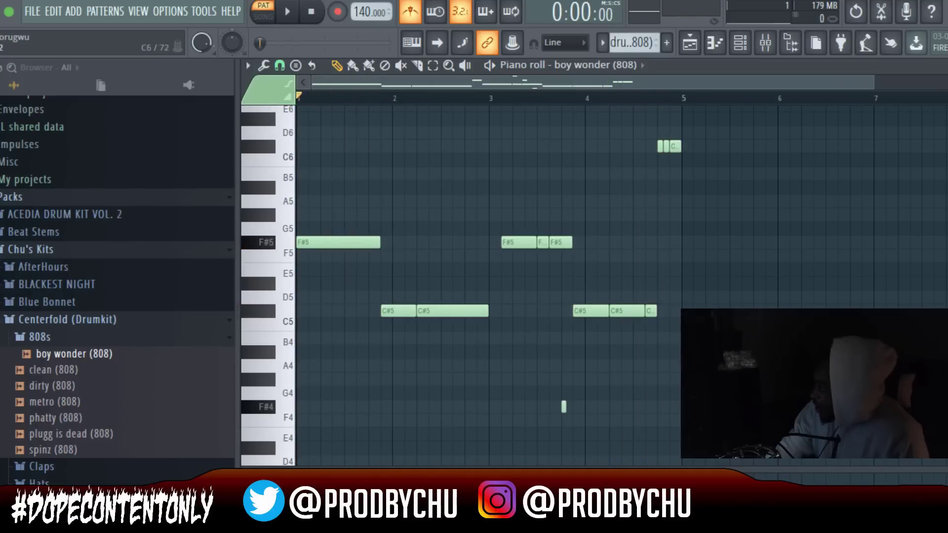
key(F6)
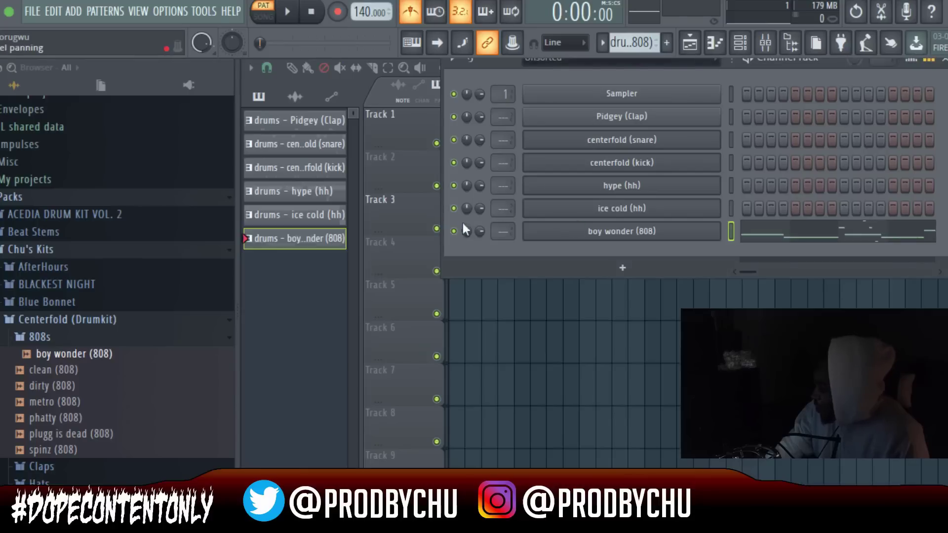
Step: Switch playback to song mode and listen to the full arrangement with the playlist in view
key(l)
key(space)
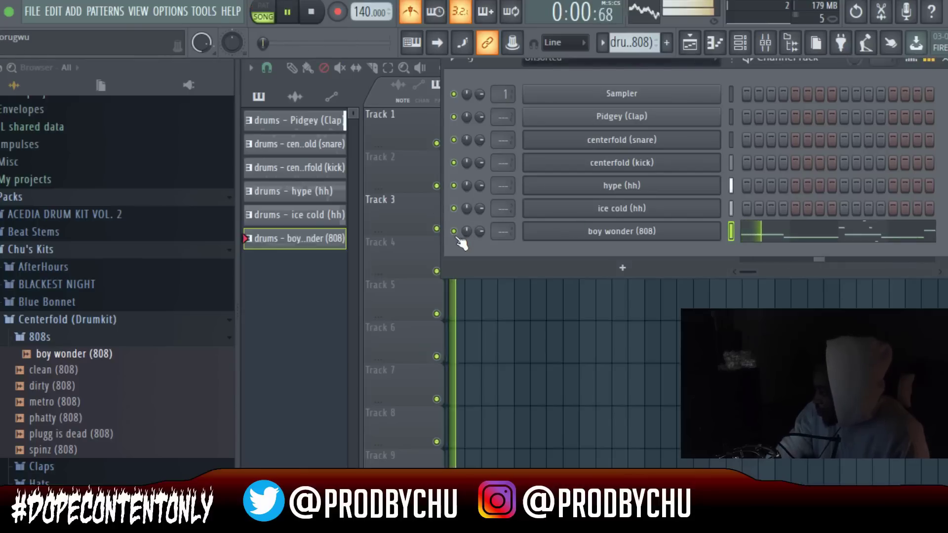
drag(544, 281, 618, 111)
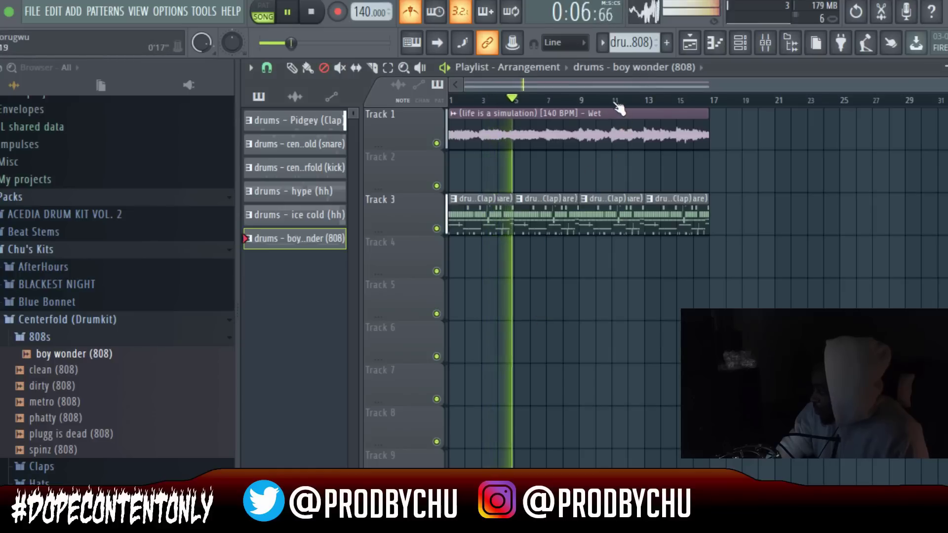
Step: Slice the third drums clip on Track 3 at bars 10 and 11, mute the pieces from bar 9 to 11, and replay the song
scroll(617, 110, up, 3)
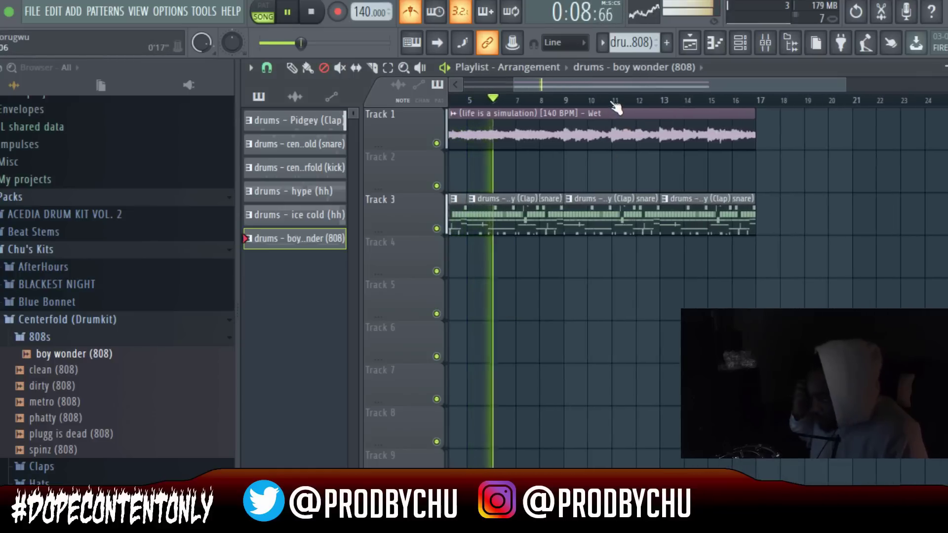
key(t)
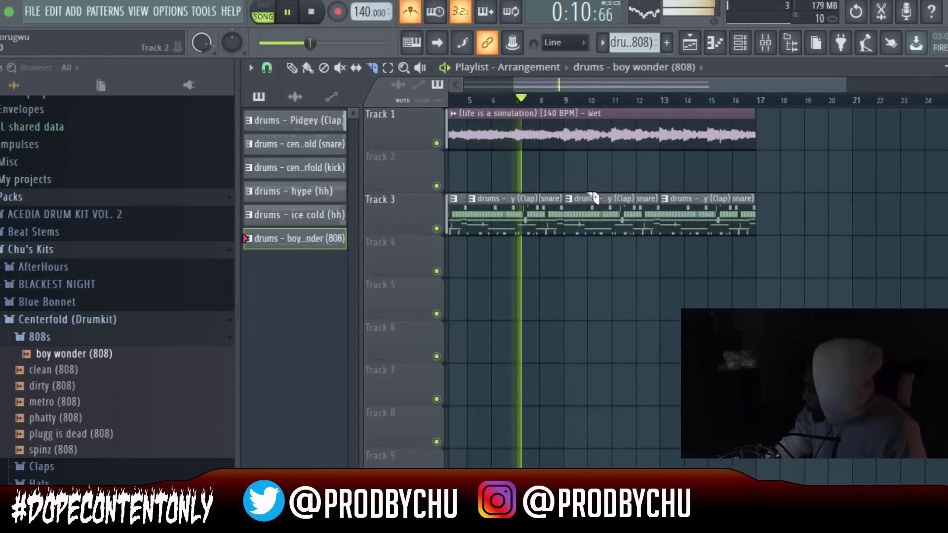
key(c)
drag(587, 254, 586, 254)
key(t)
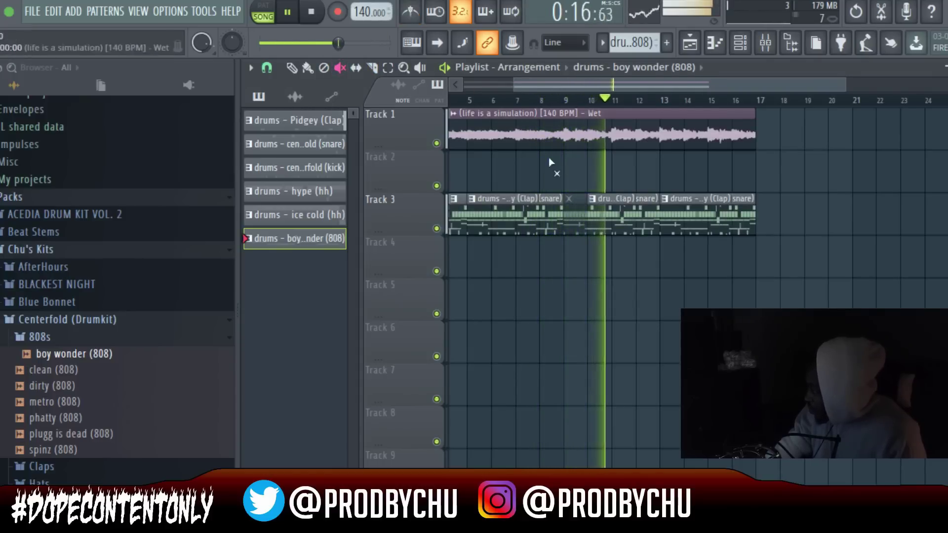
key(c)
key(space)
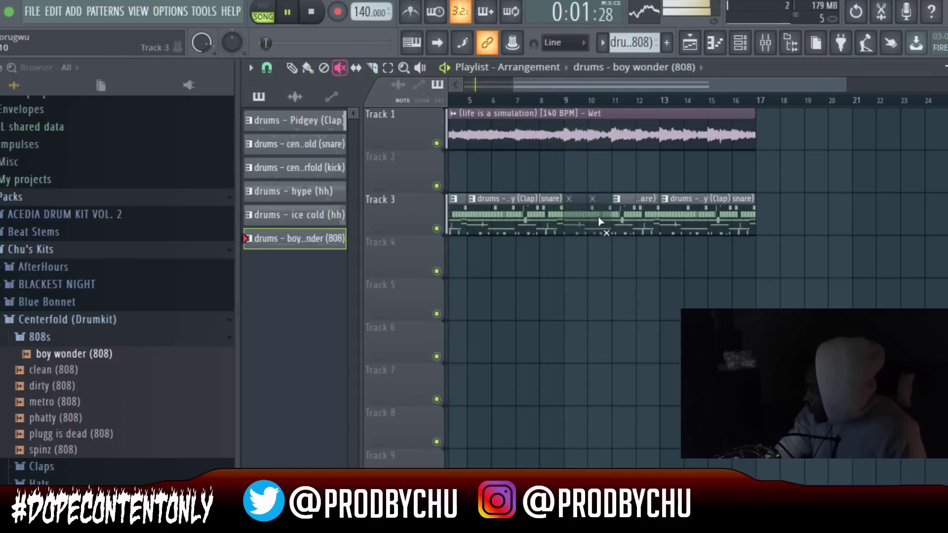
scroll(543, 104, down, 2)
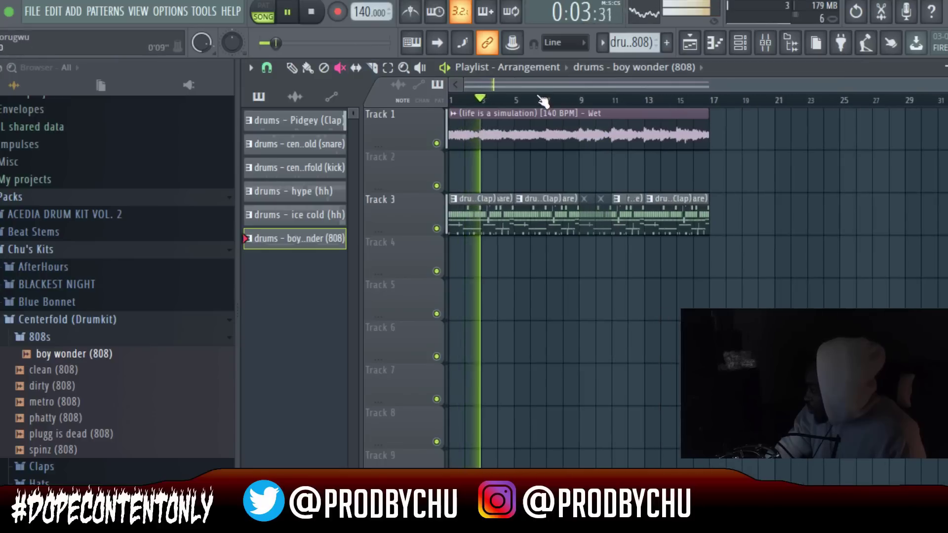